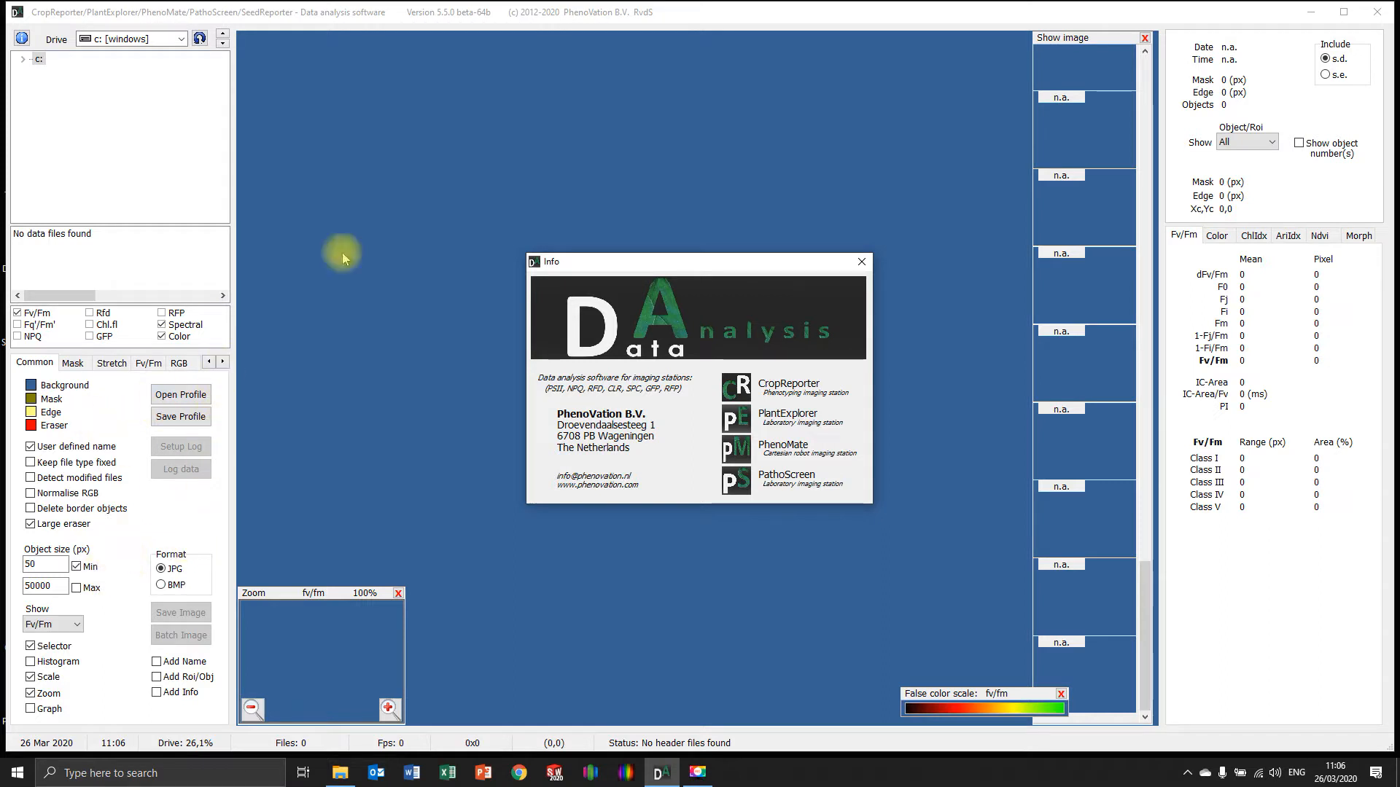
- Close the info window and load the measurement HDR_E0001P0001N0003.INF from PhenoVation\Data Analysis\Example on drive C
{"action": "left_click", "coordinate": [861, 261]}
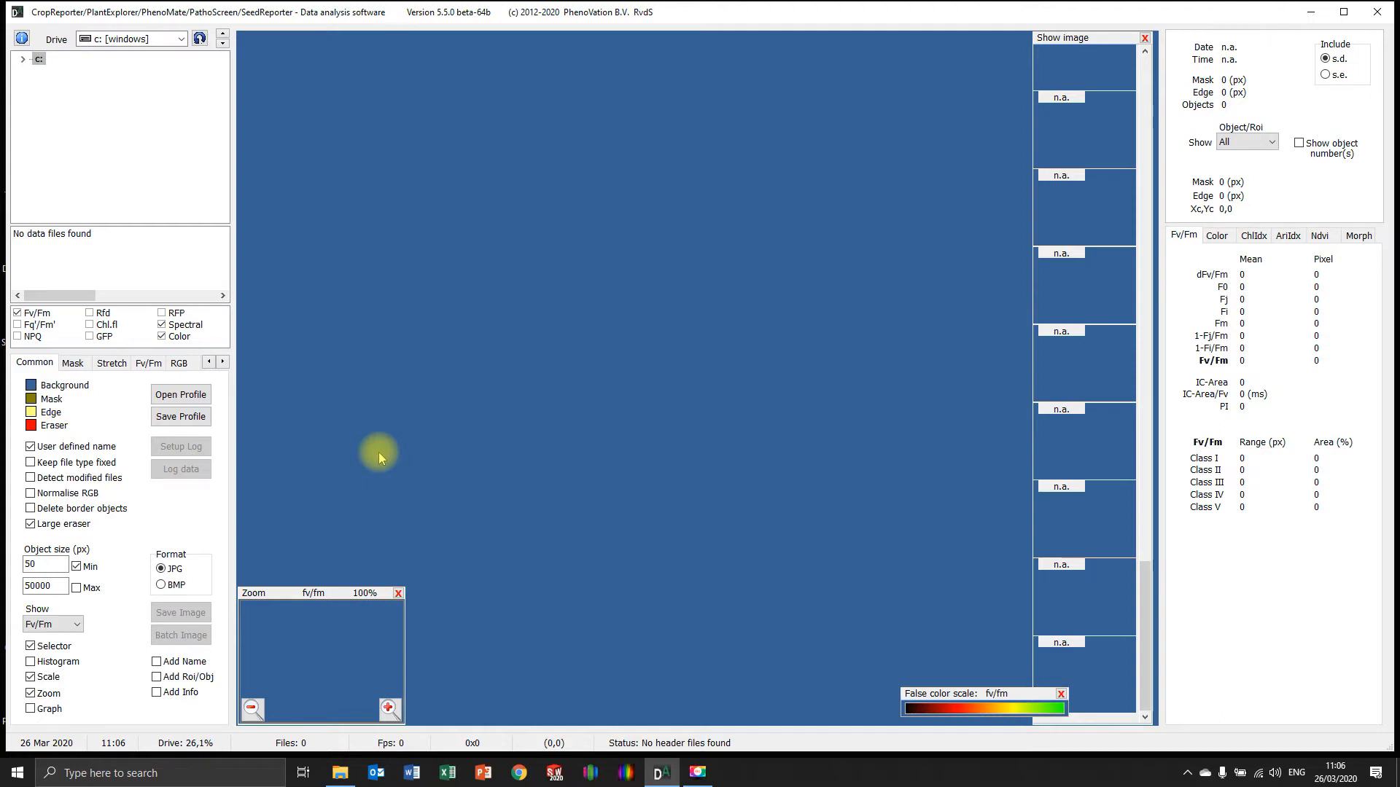
{"action": "left_click", "coordinate": [146, 115]}
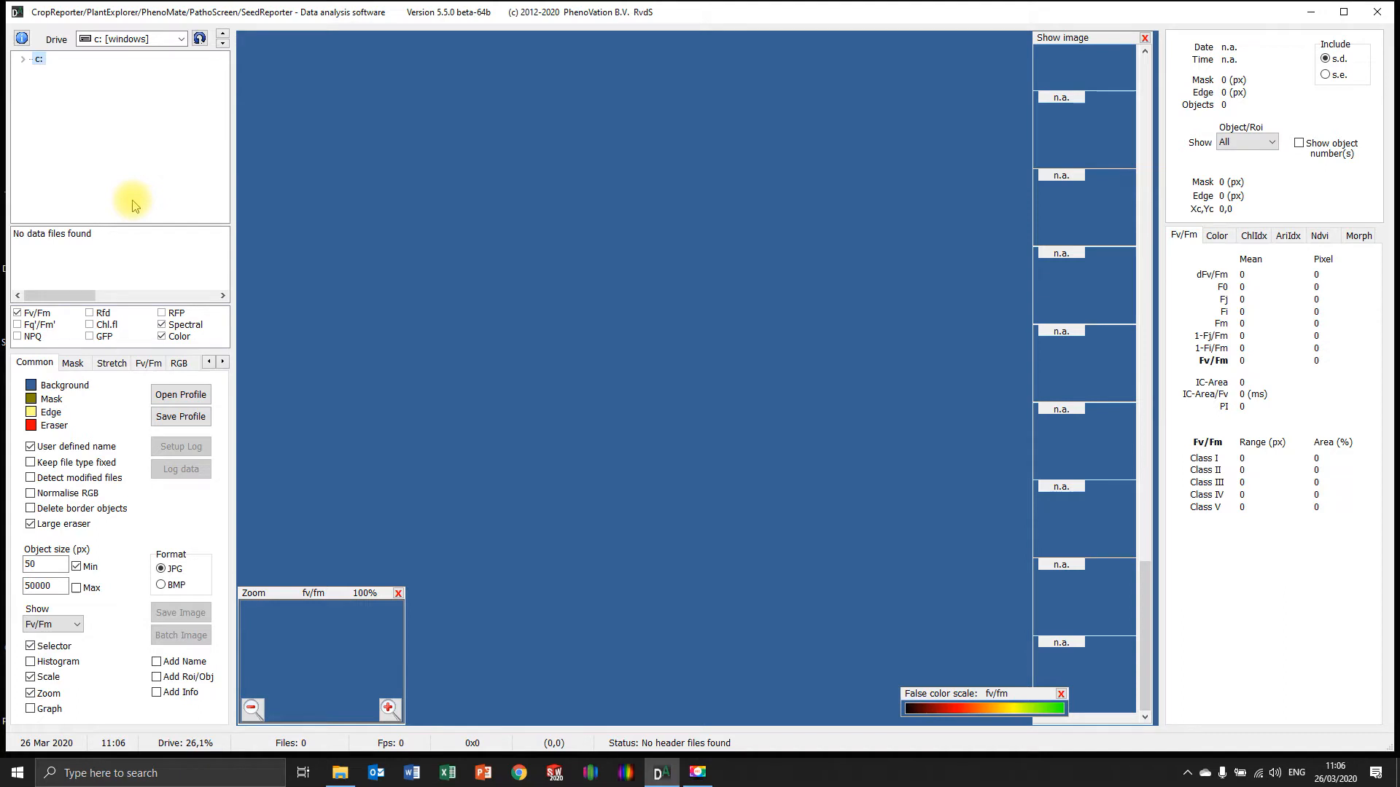
{"action": "left_click", "coordinate": [23, 59]}
{"action": "double_click", "coordinate": [81, 138]}
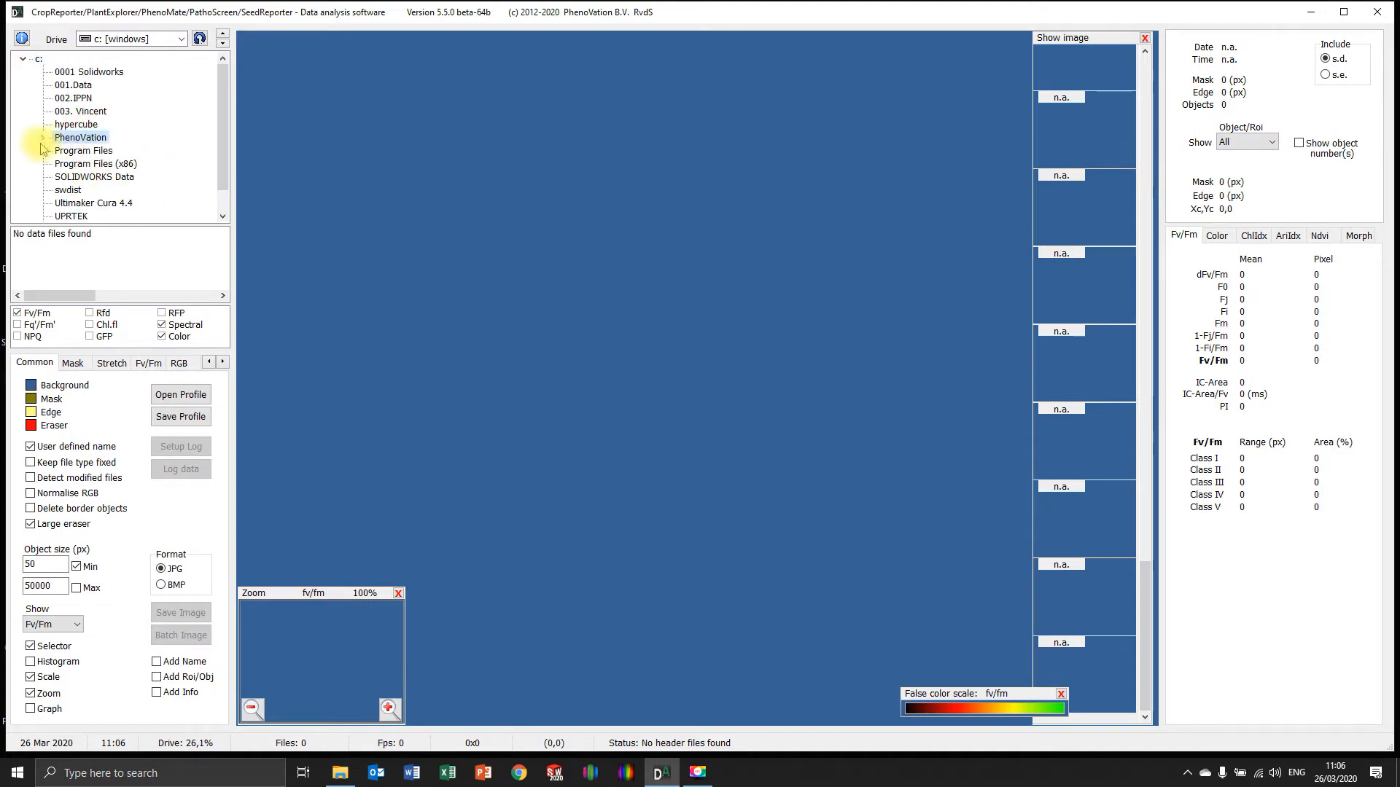
{"action": "double_click", "coordinate": [100, 151]}
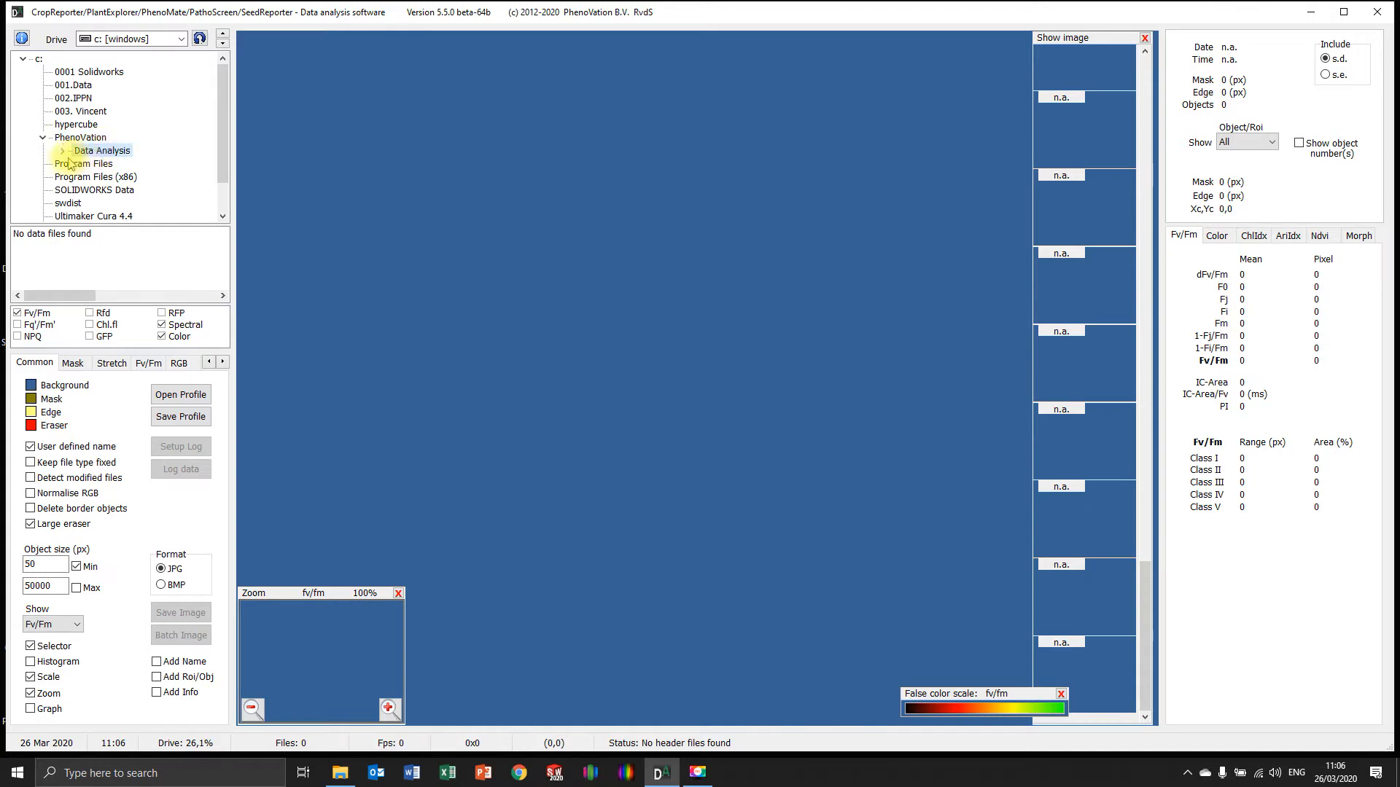
{"action": "left_click", "coordinate": [107, 179]}
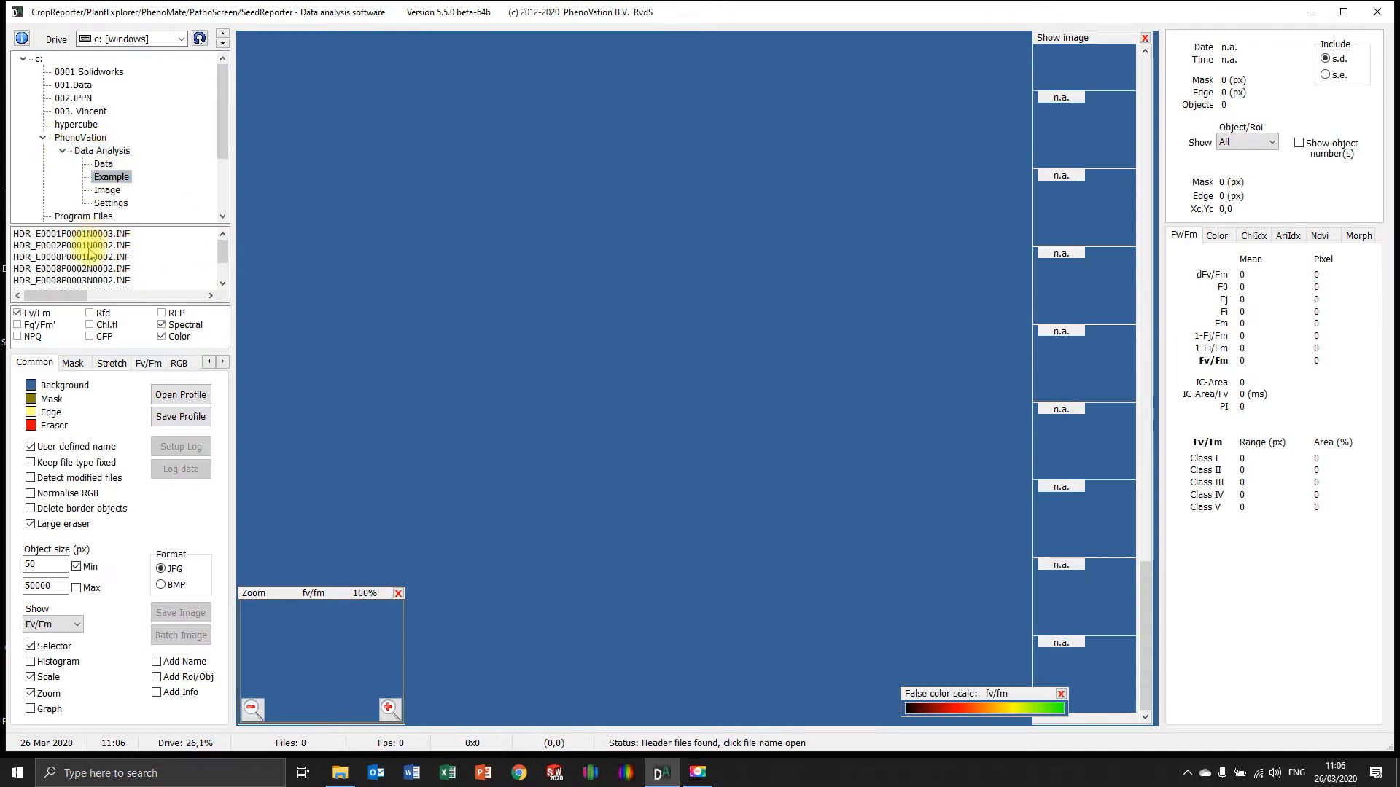
{"action": "scroll", "coordinate": [223, 252], "scroll_direction": "down", "scroll_amount": 2}
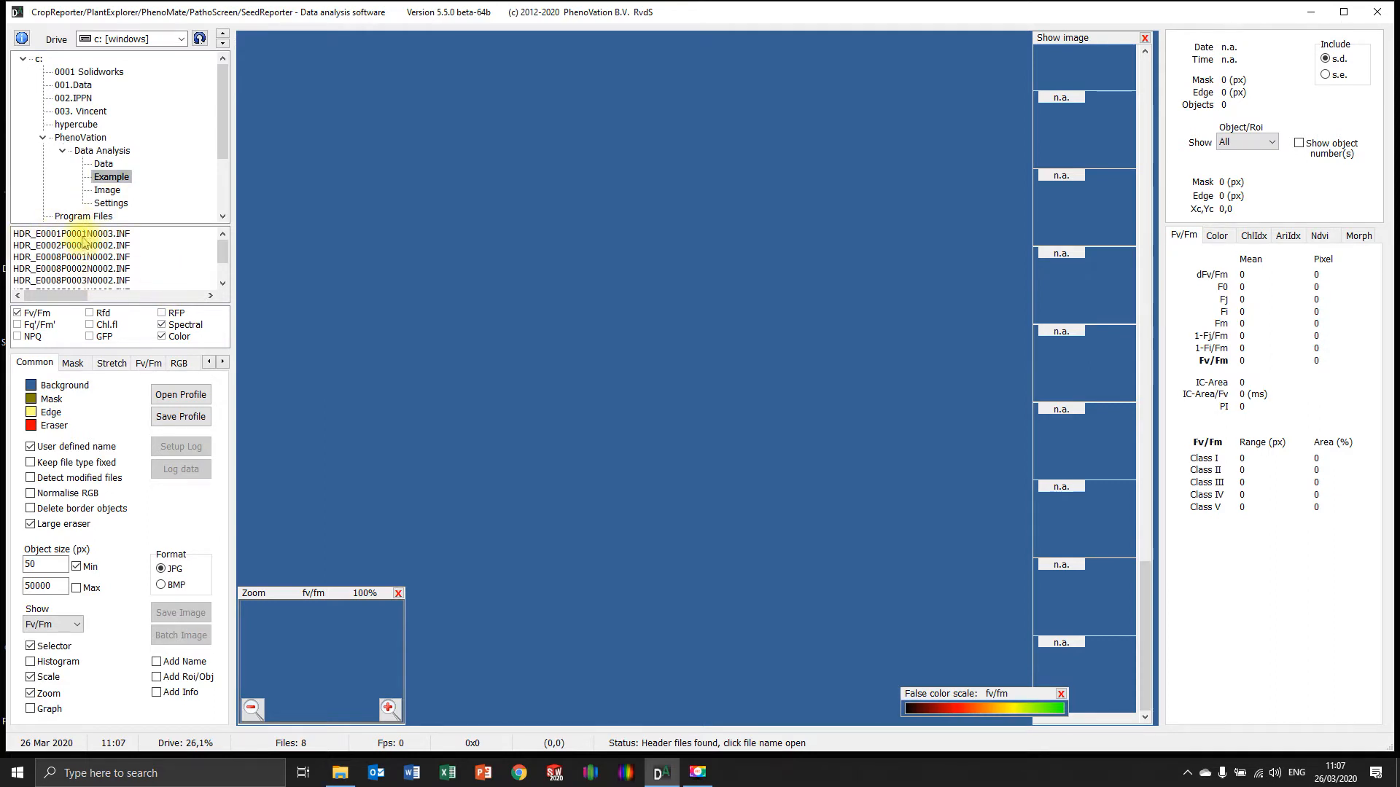
{"action": "left_click", "coordinate": [104, 235]}
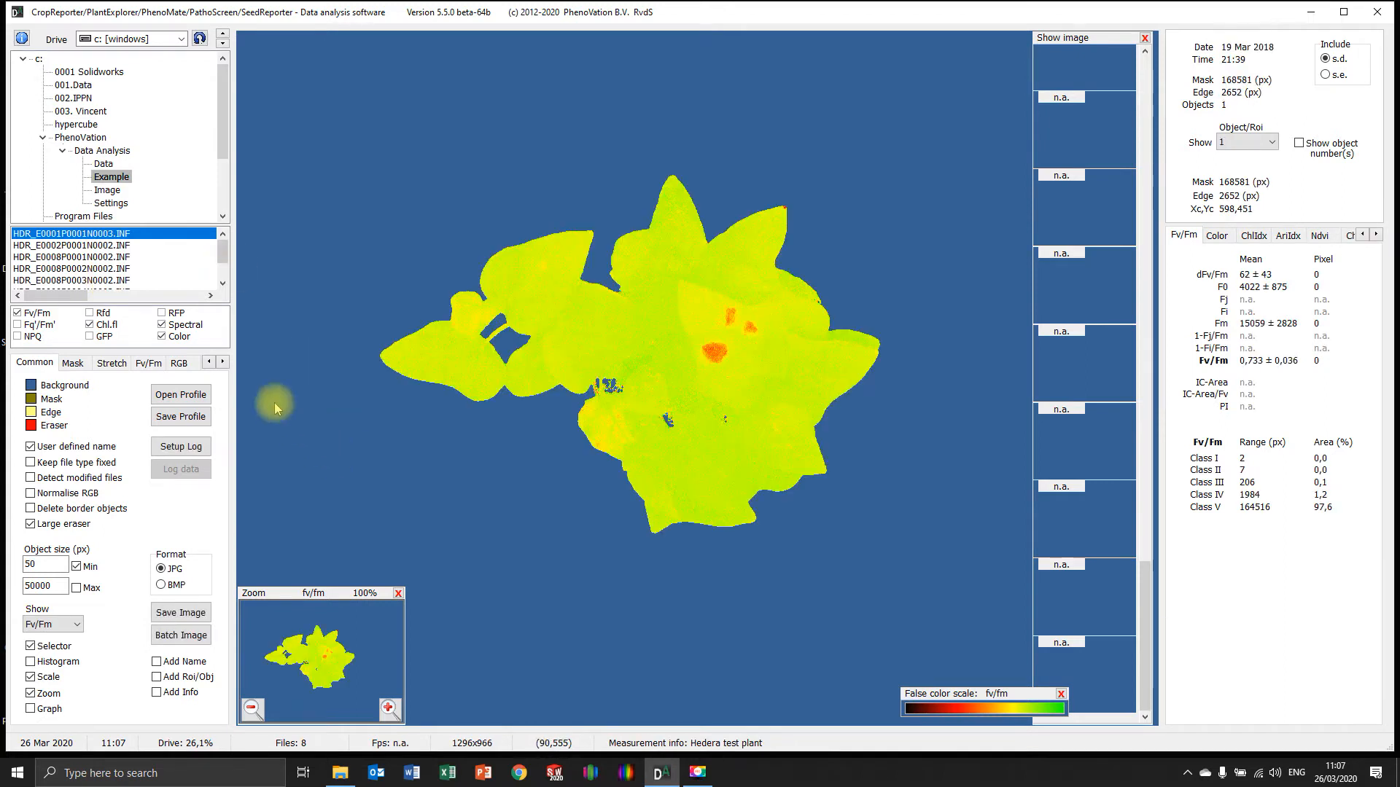
- Examine the mask, edge, object, dFvfm, f0 and fm images of the loaded measurement, returning to the object image
{"action": "scroll", "coordinate": [1103, 503], "scroll_direction": "down", "scroll_amount": 1}
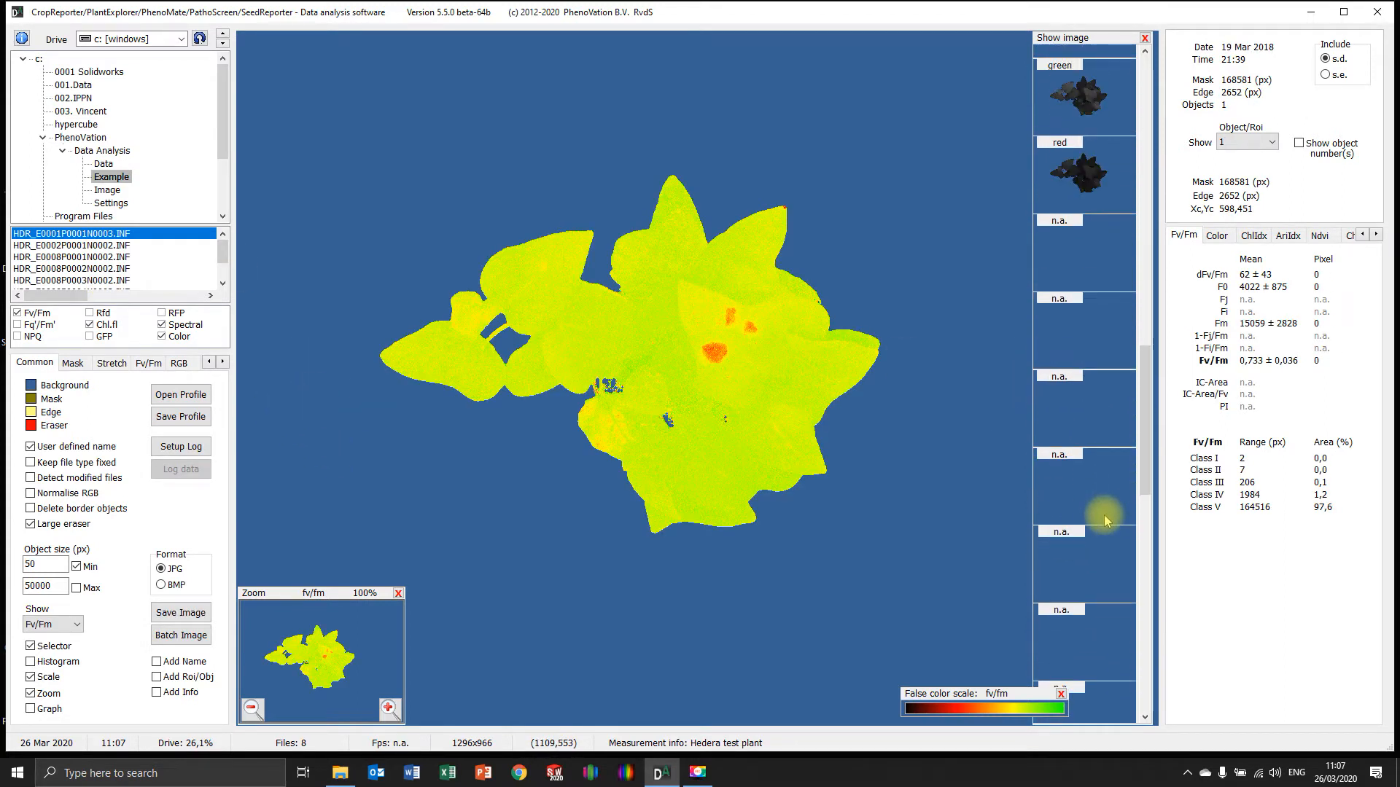
{"action": "scroll", "coordinate": [1101, 510], "scroll_direction": "up", "scroll_amount": 10}
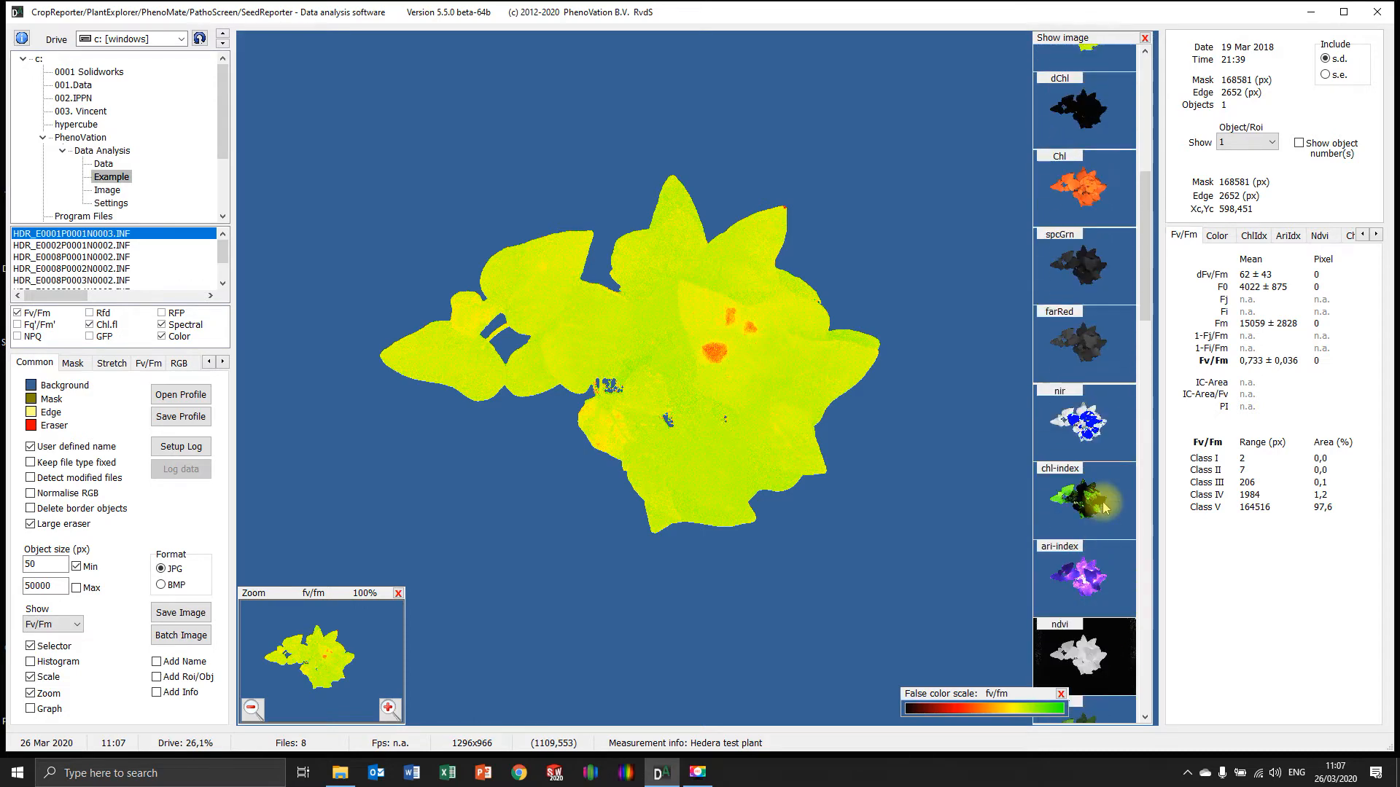
{"action": "scroll", "coordinate": [1095, 501], "scroll_direction": "up", "scroll_amount": 1}
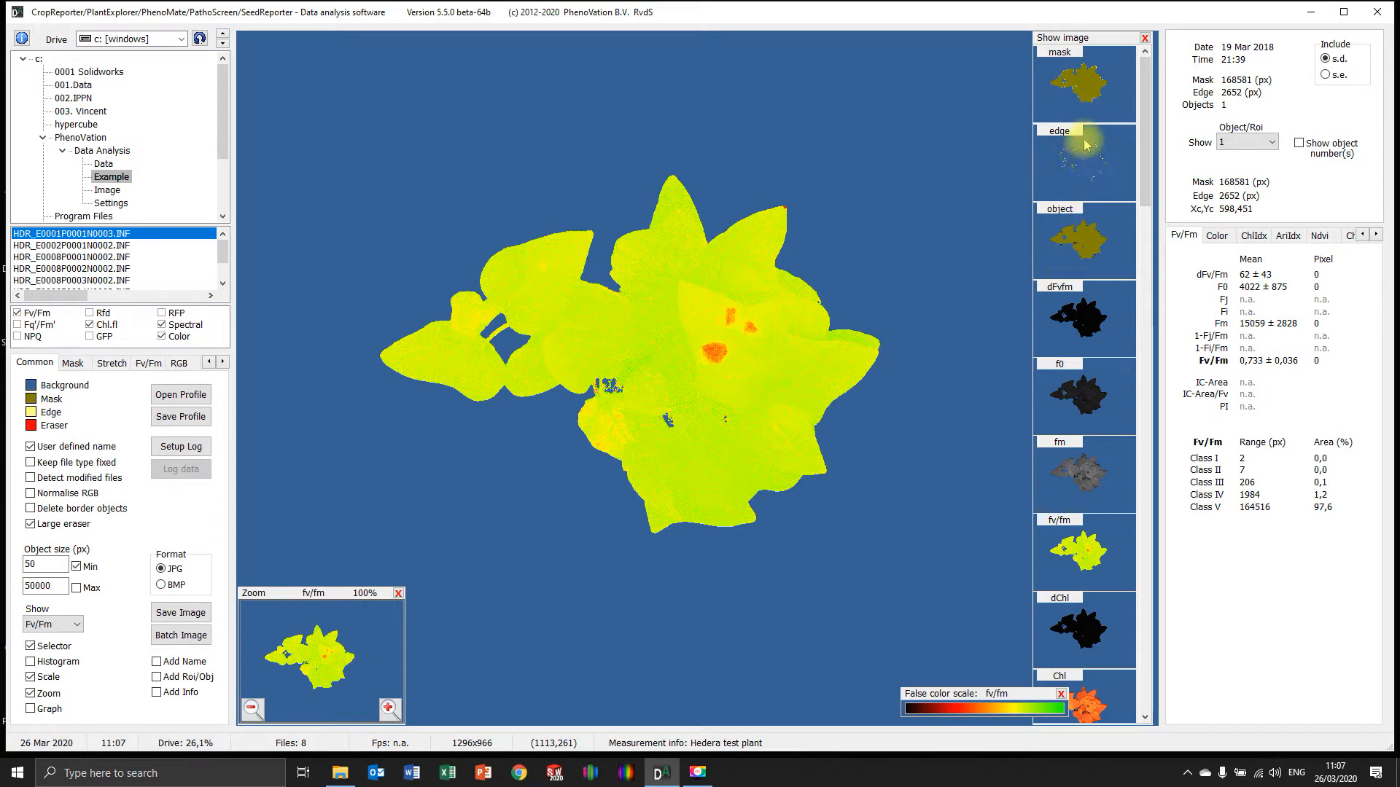
{"action": "left_click", "coordinate": [1099, 107]}
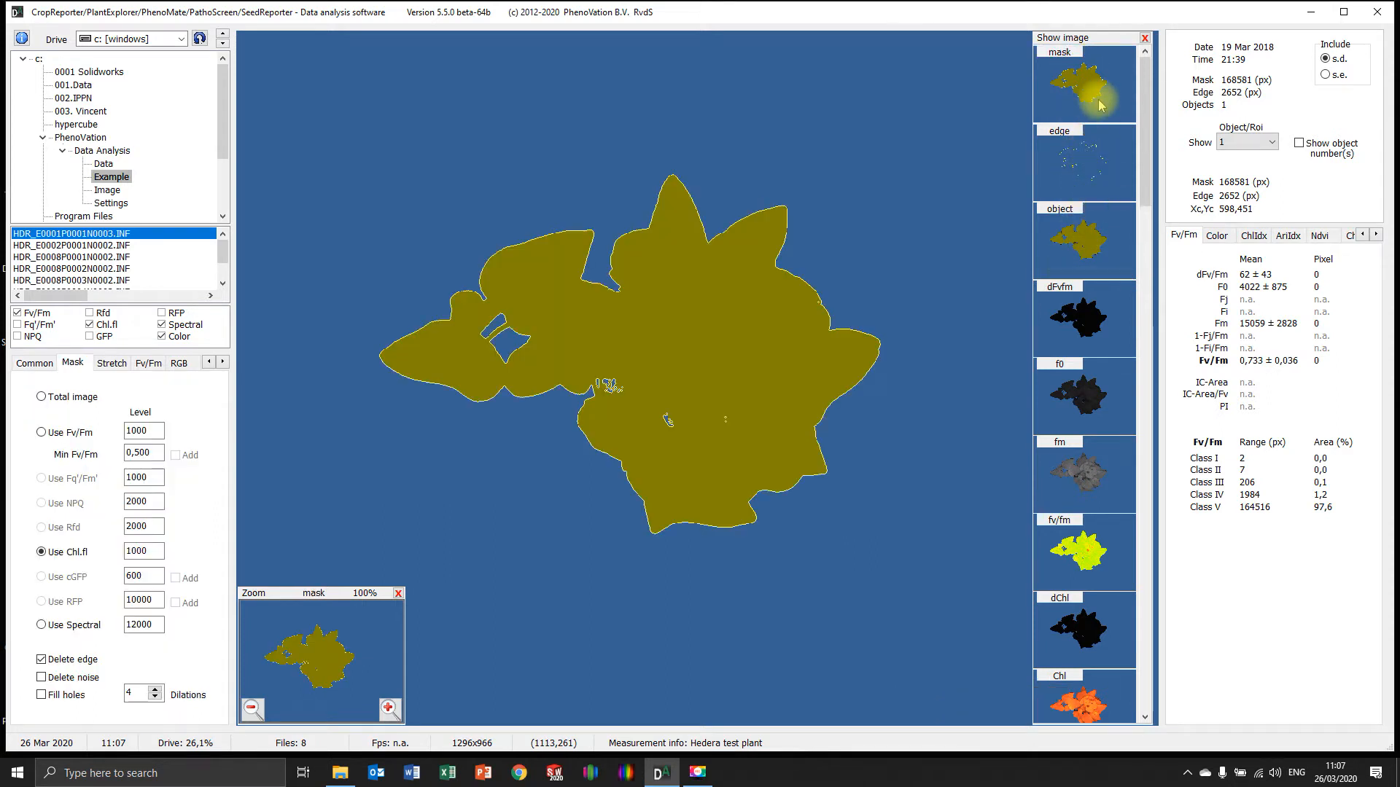
{"action": "left_click", "coordinate": [1087, 169]}
{"action": "left_click", "coordinate": [1103, 255]}
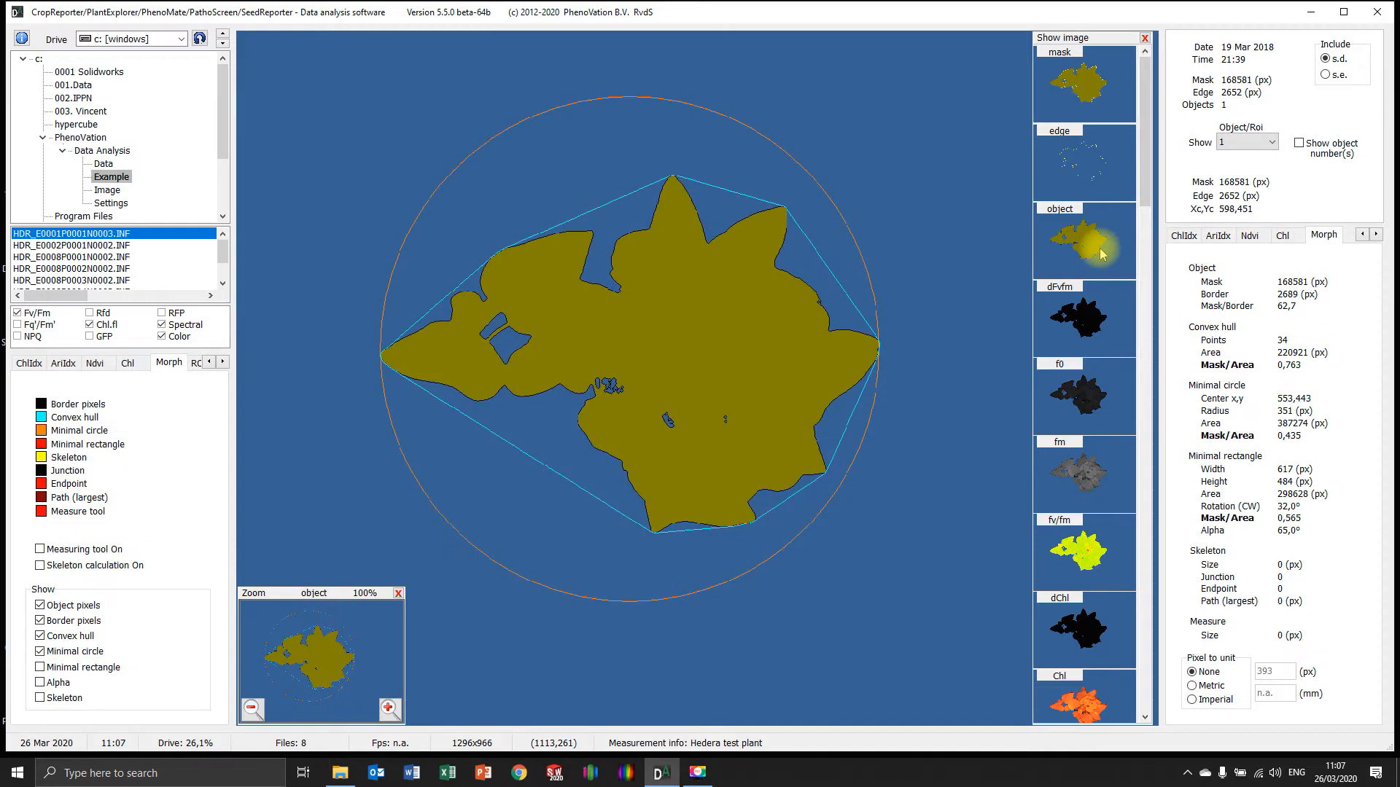
{"action": "left_click", "coordinate": [1093, 315]}
{"action": "left_click", "coordinate": [1093, 390]}
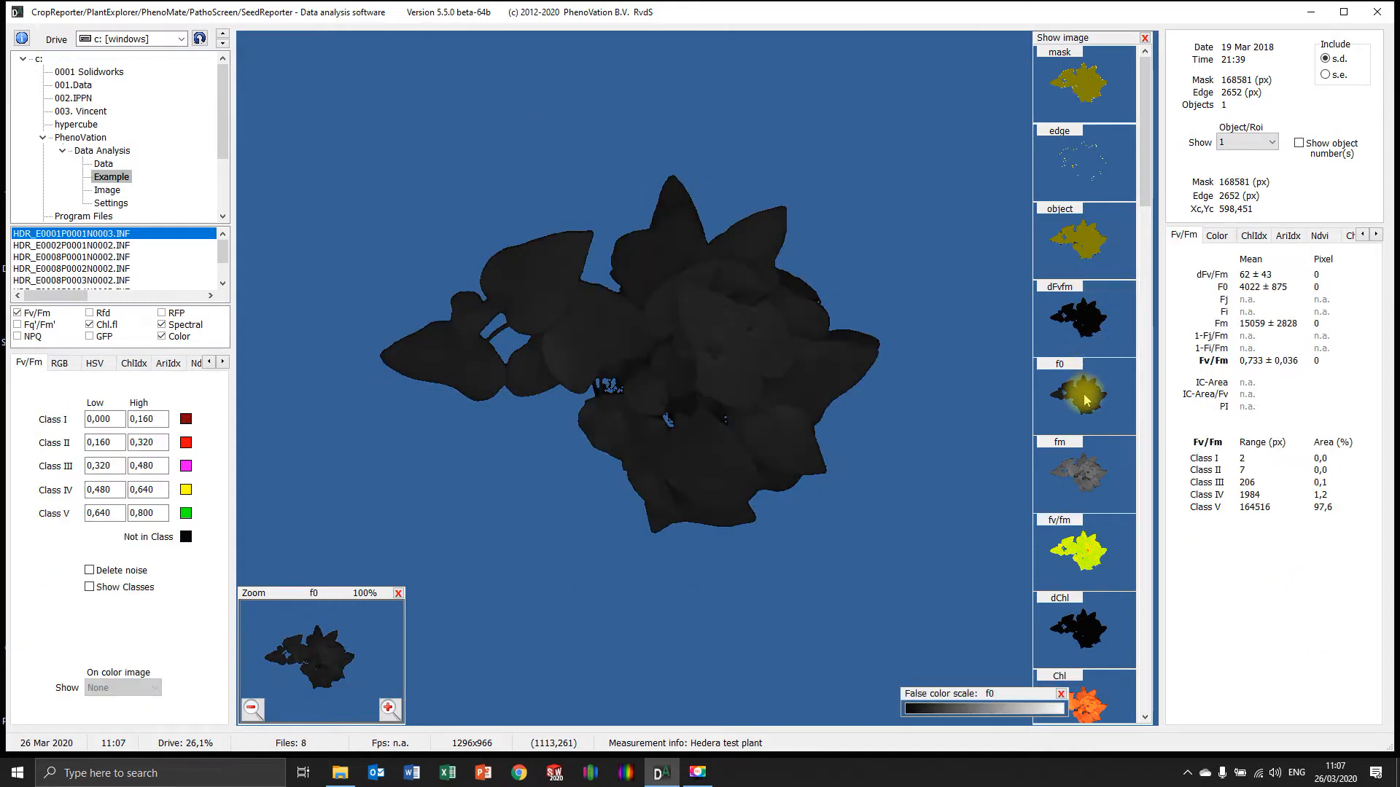
{"action": "left_click", "coordinate": [1095, 452]}
{"action": "left_click", "coordinate": [1093, 248]}
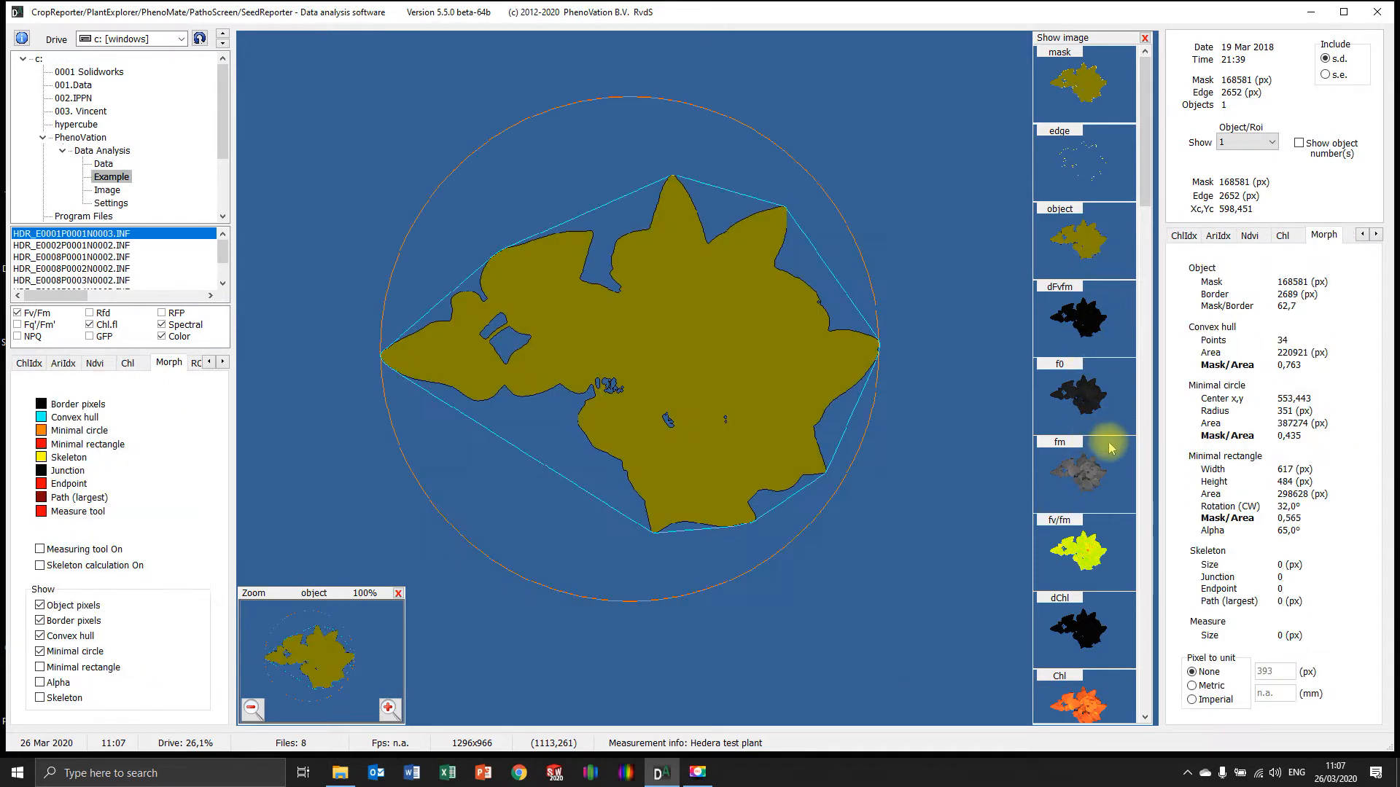
- View the fv/fm, Chl and nir images of the plant with their class data
{"action": "scroll", "coordinate": [1095, 448], "scroll_direction": "down", "scroll_amount": 2}
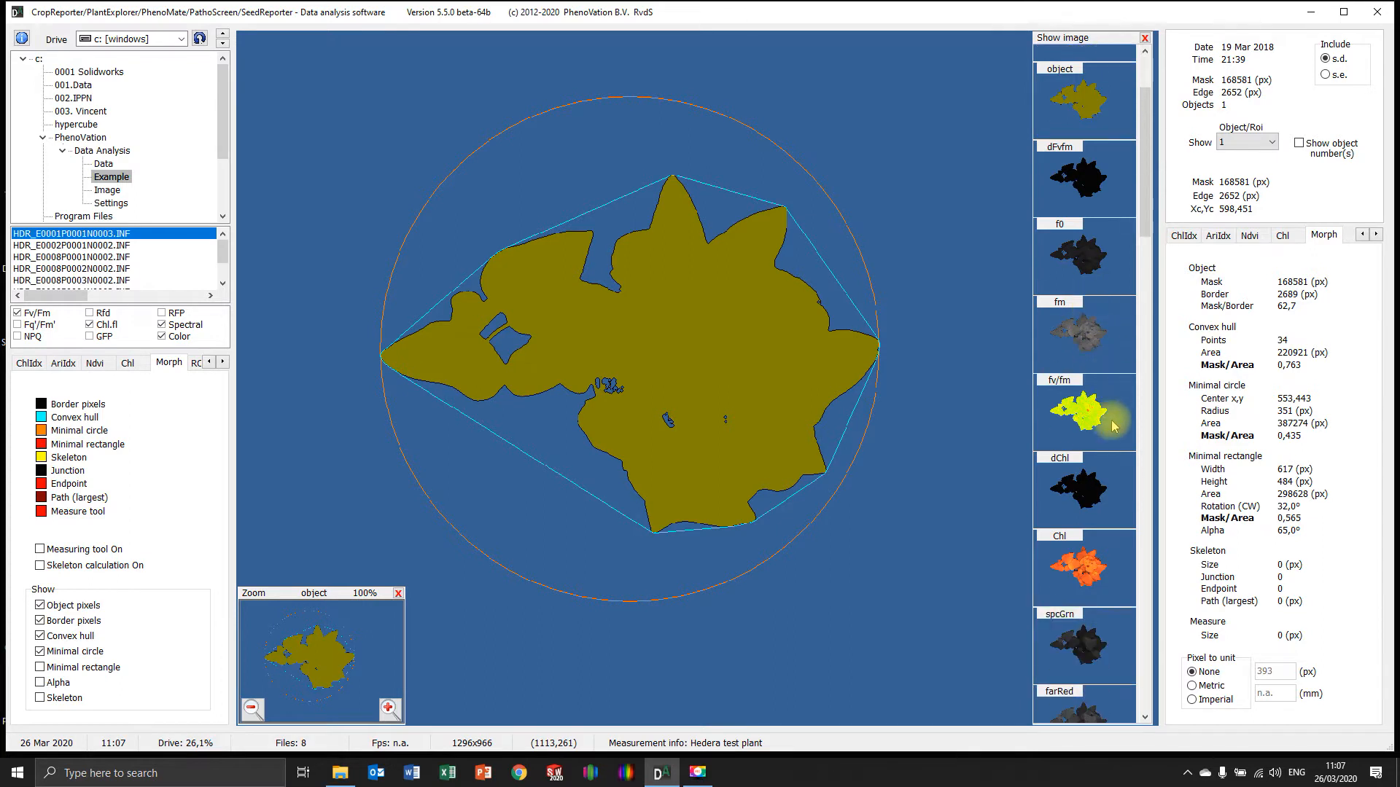
{"action": "left_click", "coordinate": [1093, 412]}
{"action": "scroll", "coordinate": [1086, 343], "scroll_direction": "down", "scroll_amount": 2}
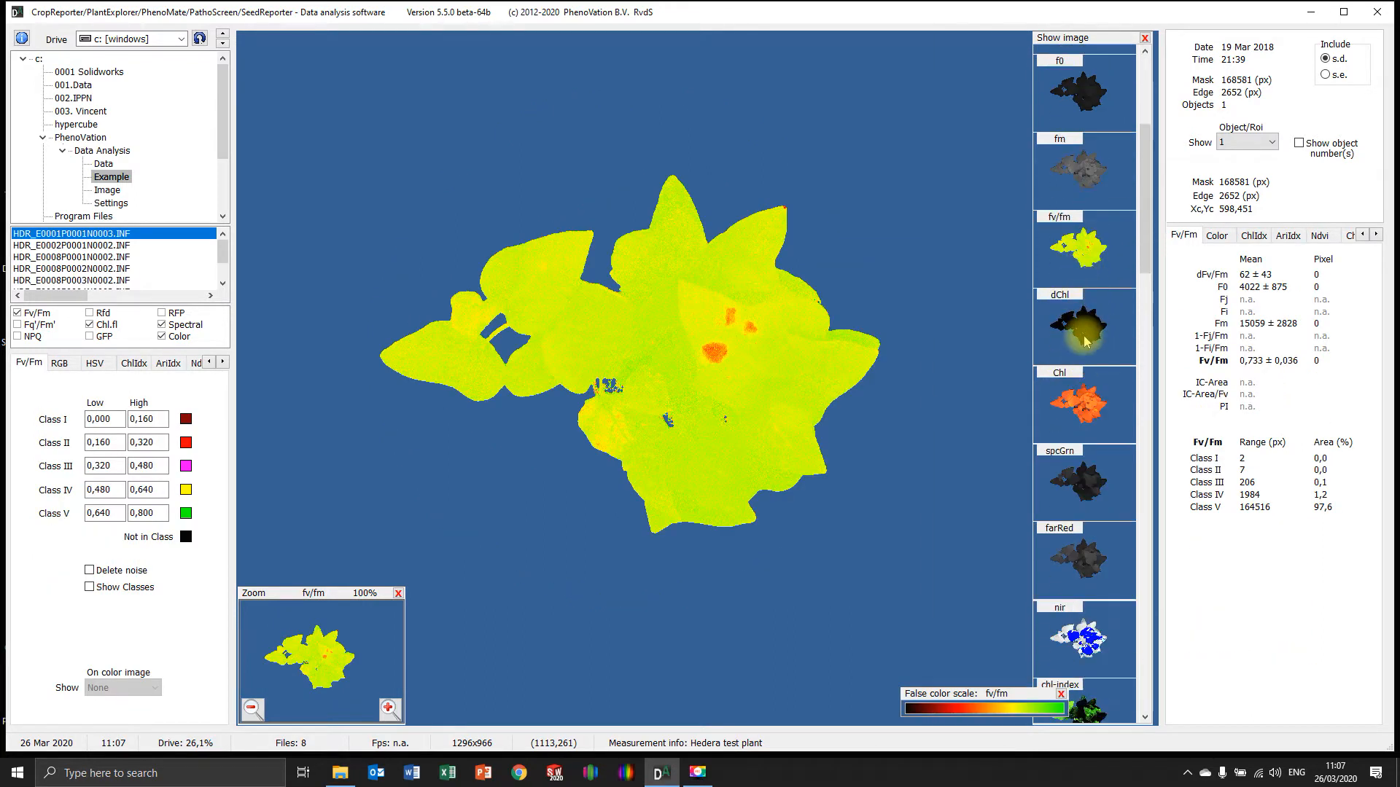
{"action": "left_click", "coordinate": [1078, 394]}
{"action": "scroll", "coordinate": [1084, 350], "scroll_direction": "down", "scroll_amount": 1}
{"action": "scroll", "coordinate": [1087, 379], "scroll_direction": "down", "scroll_amount": 2}
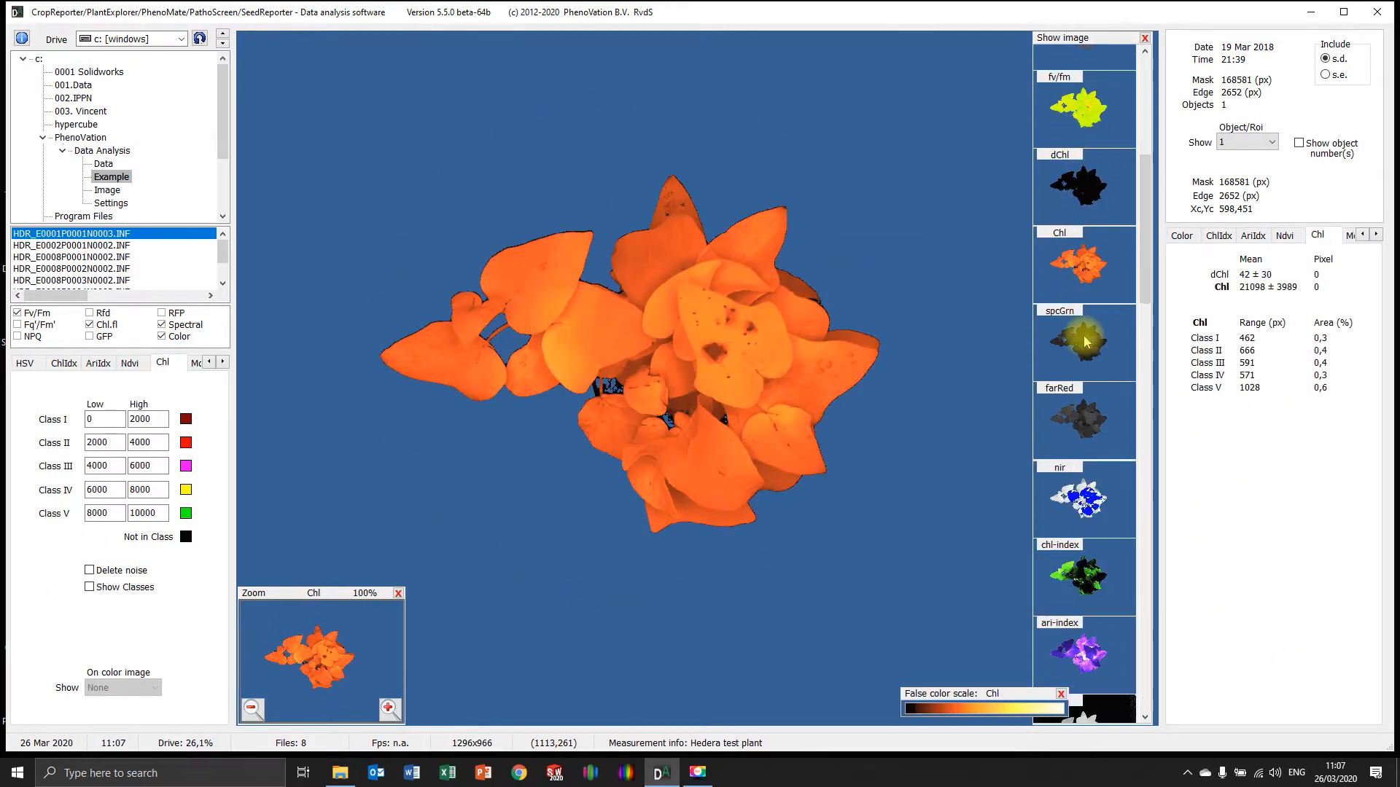
{"action": "left_click", "coordinate": [1092, 430]}
{"action": "scroll", "coordinate": [1094, 435], "scroll_direction": "down", "scroll_amount": 1}
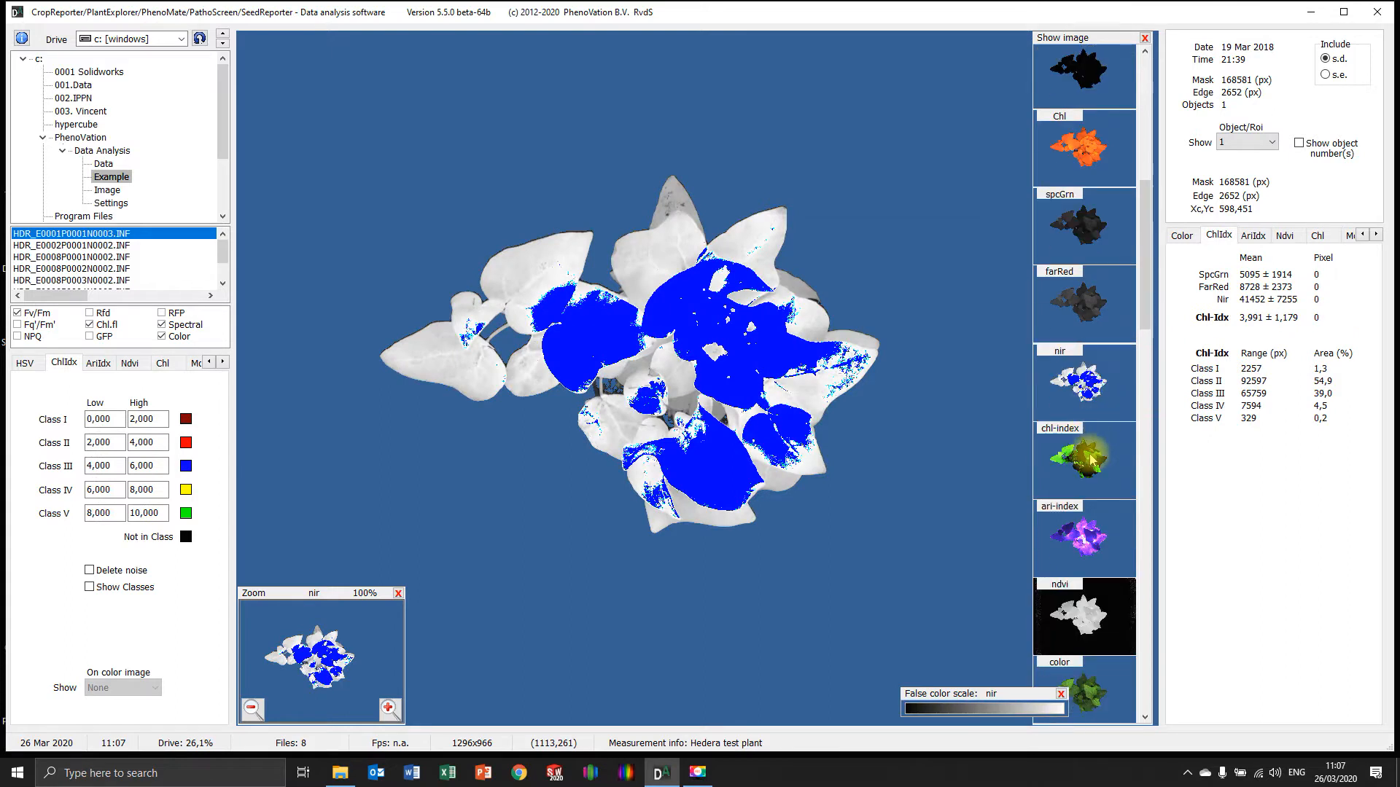
- View the chl-index, ari-index, ndvi and color images of the plant
{"action": "left_click", "coordinate": [1094, 438]}
{"action": "scroll", "coordinate": [1093, 445], "scroll_direction": "down", "scroll_amount": 3}
{"action": "left_click", "coordinate": [1091, 448]}
{"action": "scroll", "coordinate": [1091, 448], "scroll_direction": "down", "scroll_amount": 1}
{"action": "left_click", "coordinate": [1092, 430]}
{"action": "scroll", "coordinate": [1119, 362], "scroll_direction": "down", "scroll_amount": 1}
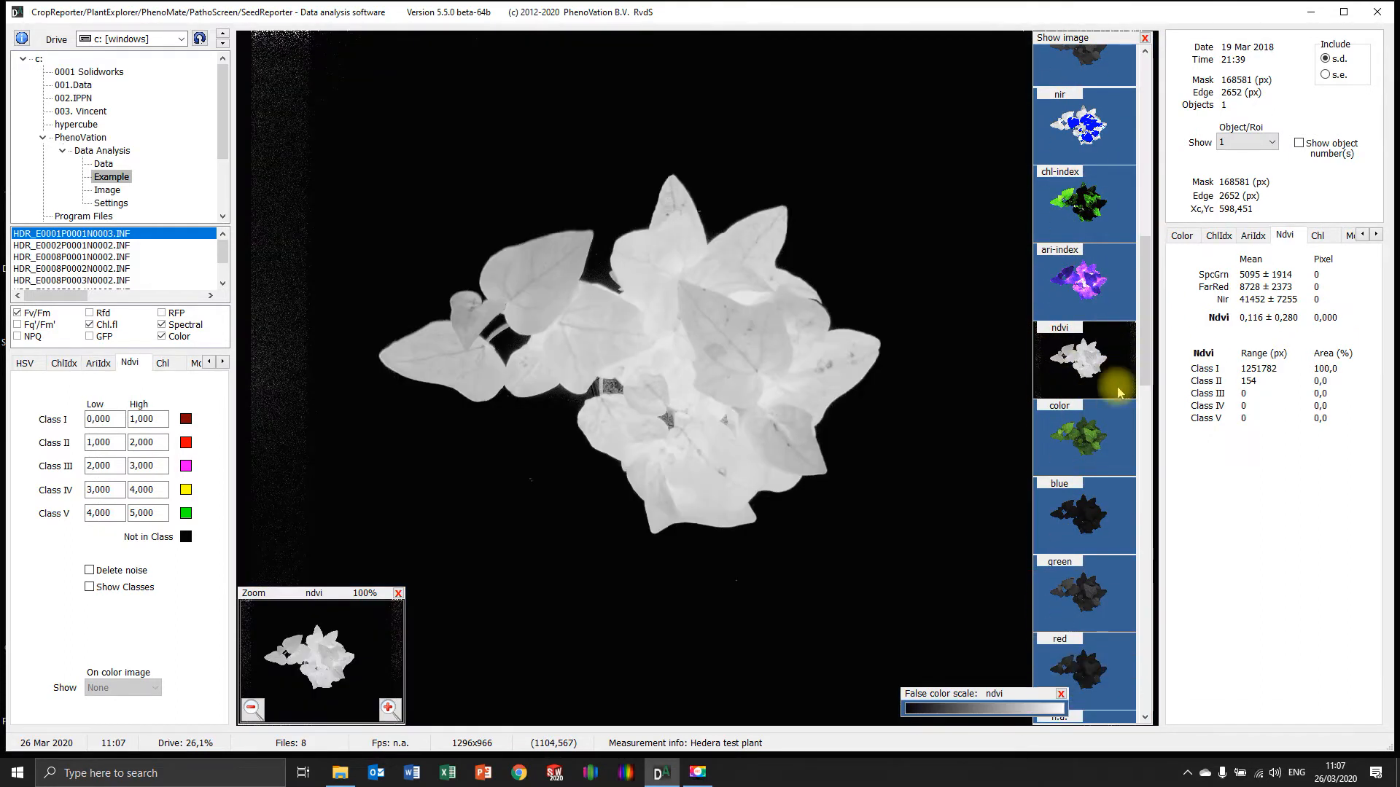
{"action": "left_click", "coordinate": [1097, 417]}
{"action": "scroll", "coordinate": [1097, 414], "scroll_direction": "down", "scroll_amount": 1}
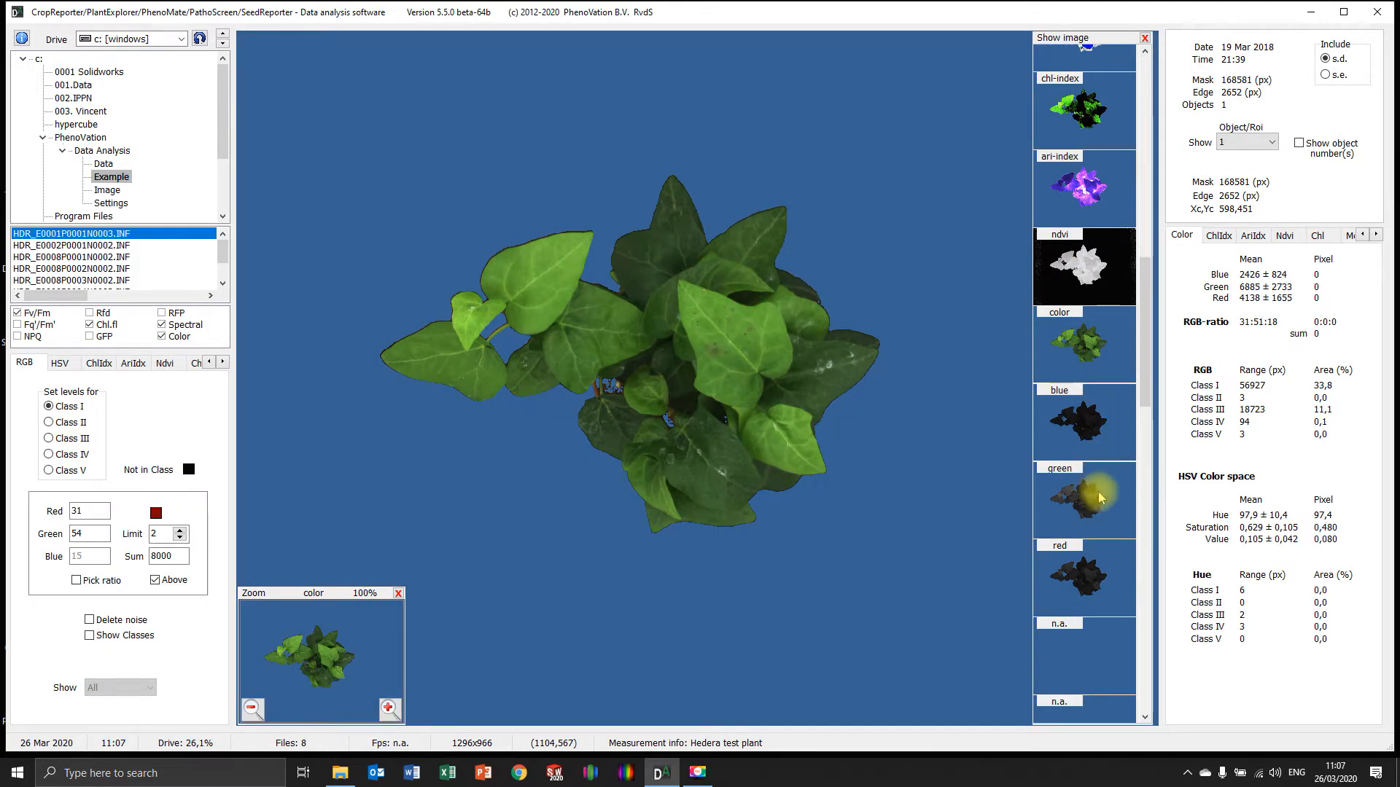
- Compare the red, green and blue channel images and return to the color image
{"action": "left_click", "coordinate": [1081, 580]}
{"action": "left_click", "coordinate": [1086, 503]}
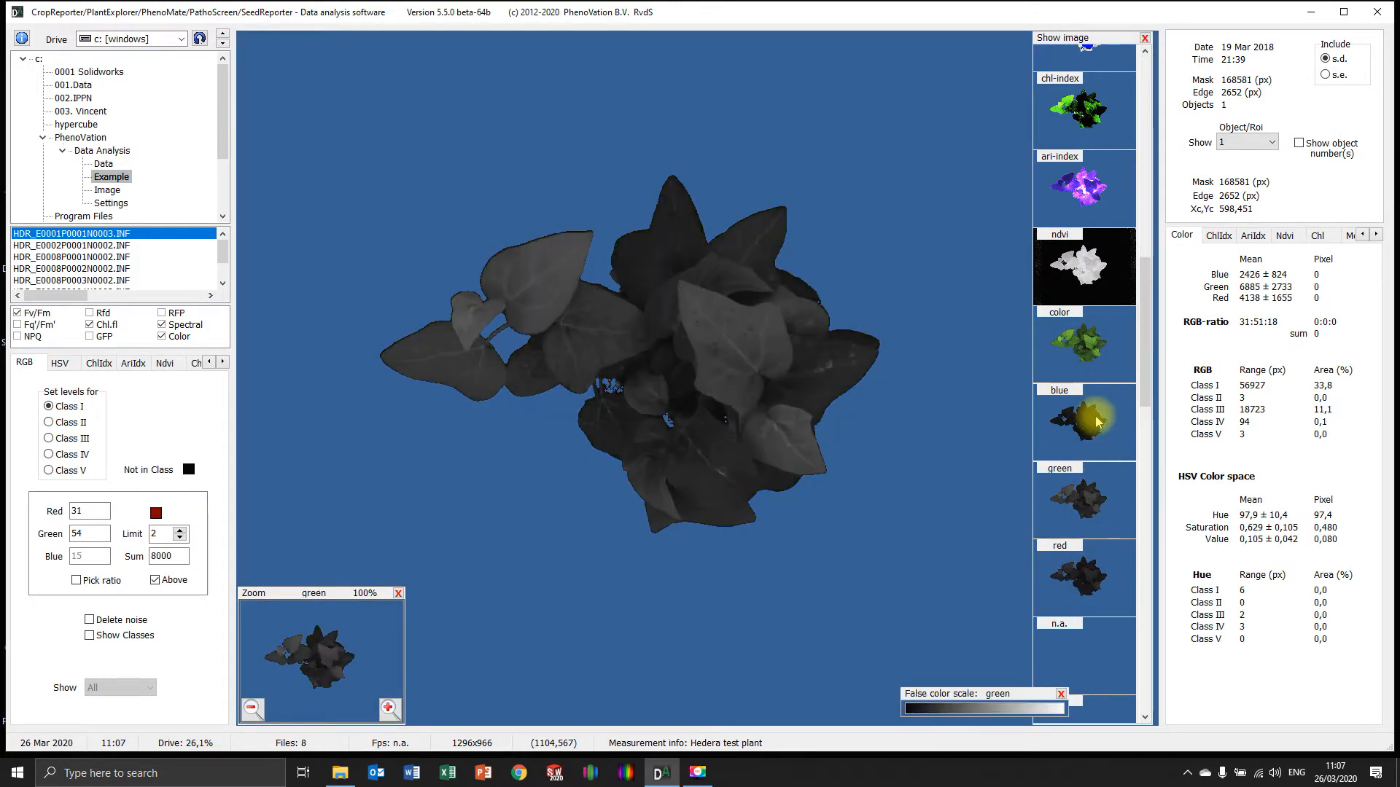
{"action": "left_click", "coordinate": [1094, 419]}
{"action": "left_click", "coordinate": [1097, 332]}
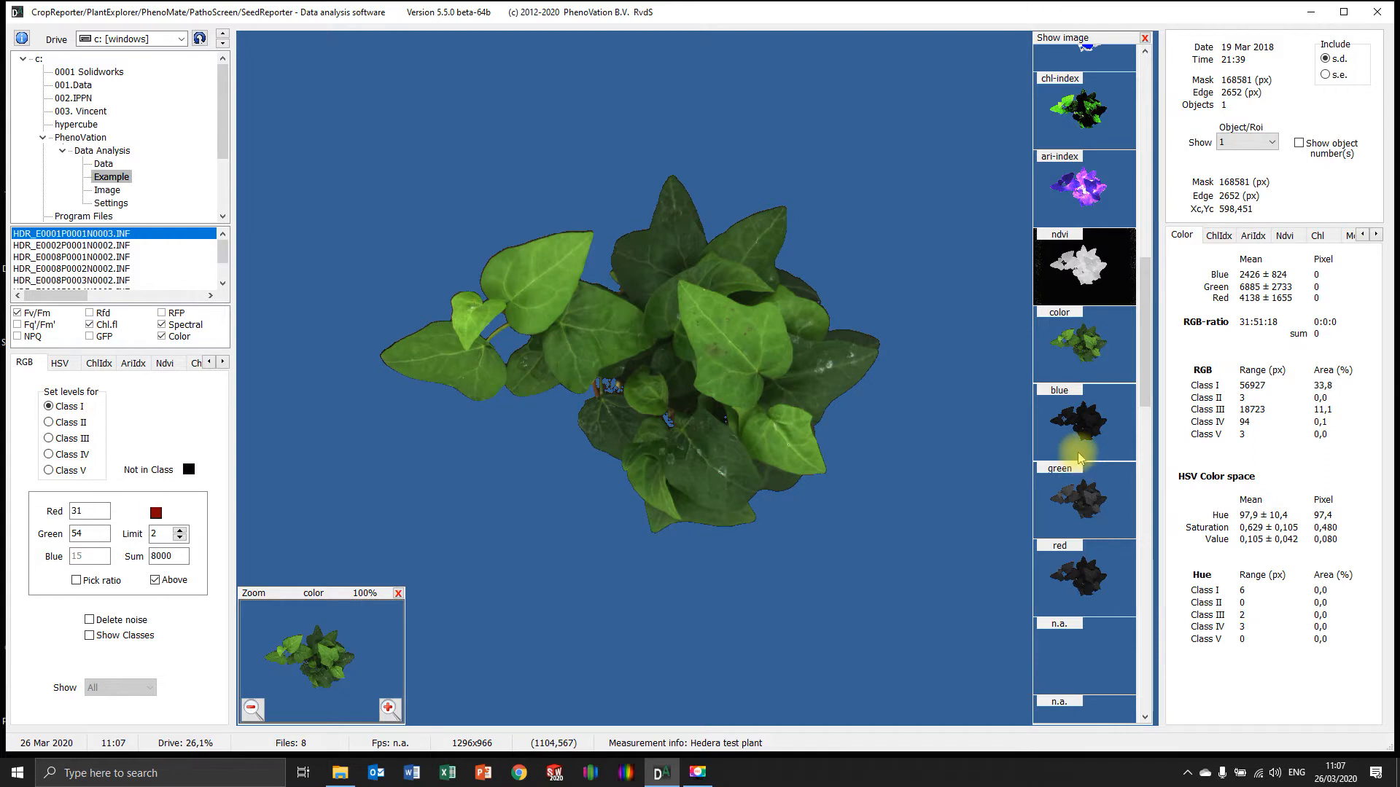
{"action": "scroll", "coordinate": [1077, 459], "scroll_direction": "up", "scroll_amount": 10}
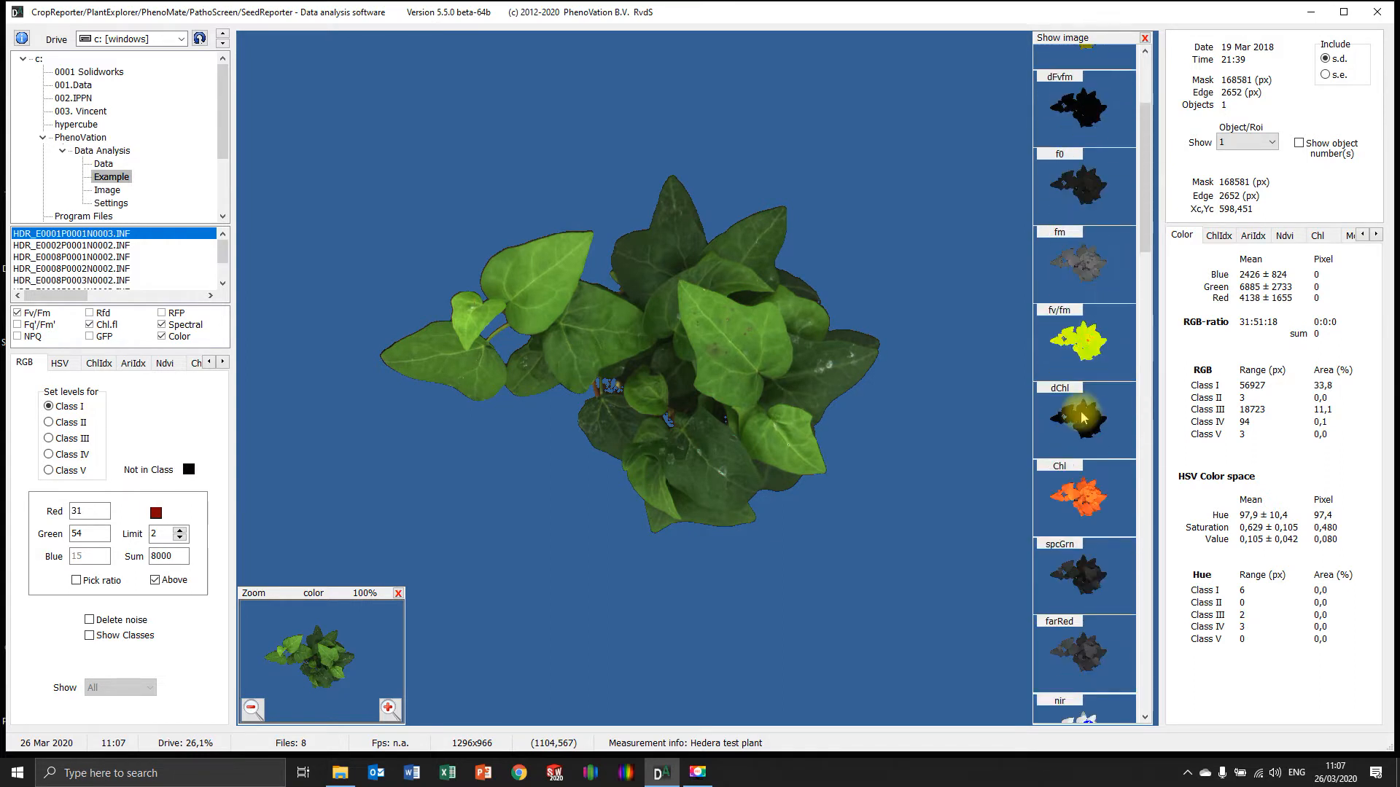
- Open the Common analysis settings while keeping the color image displayed
{"action": "right_click", "coordinate": [463, 459]}
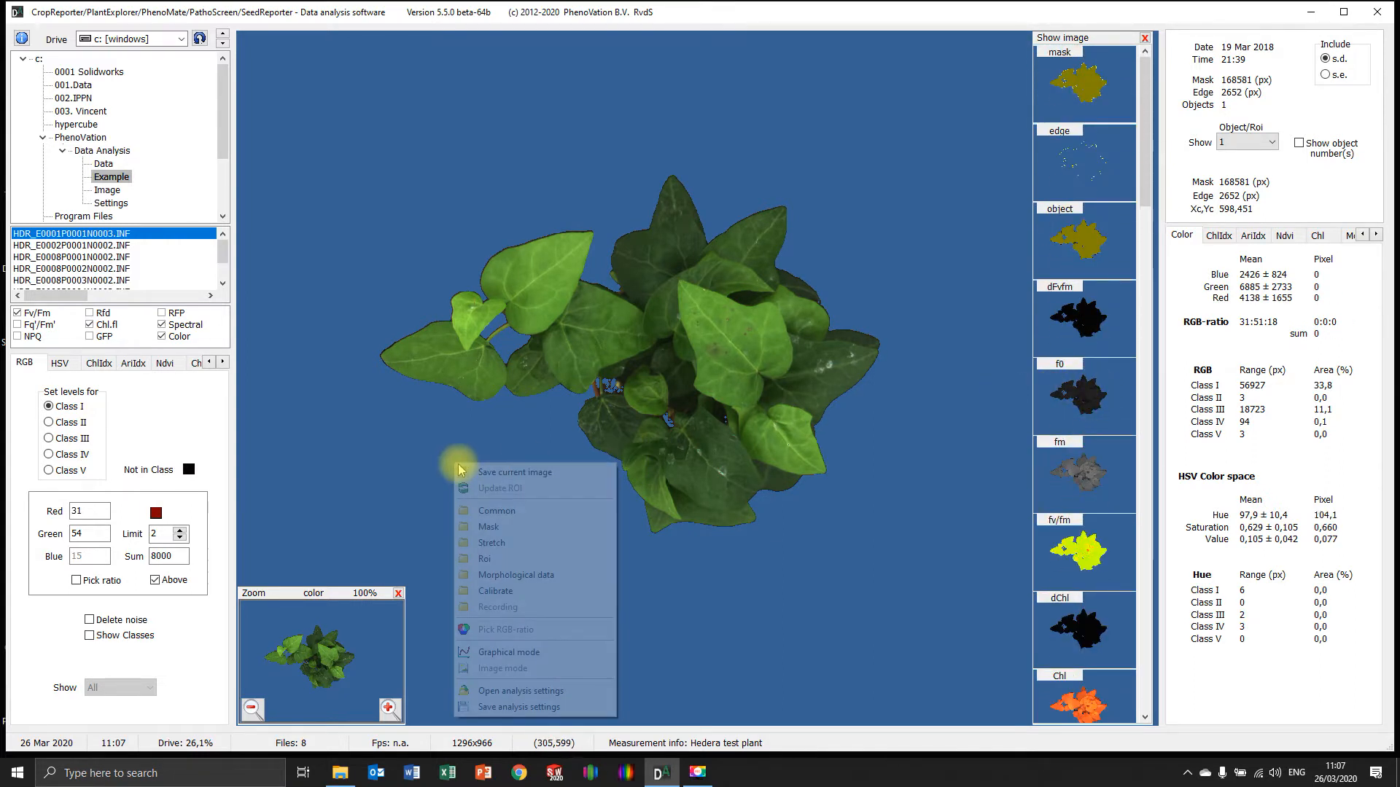
{"action": "left_click", "coordinate": [485, 519]}
{"action": "right_click", "coordinate": [460, 511]}
{"action": "left_click", "coordinate": [482, 550]}
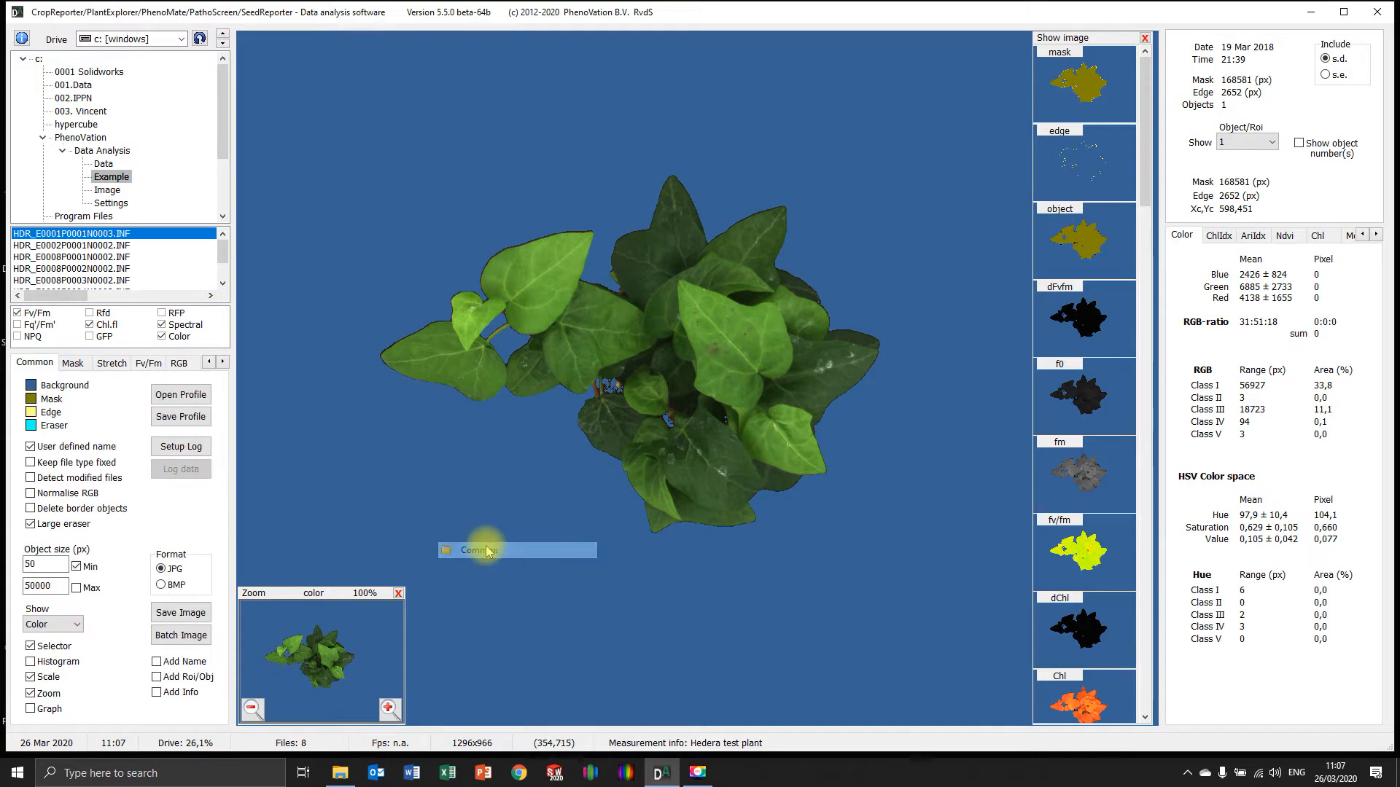
{"action": "right_click", "coordinate": [344, 442]}
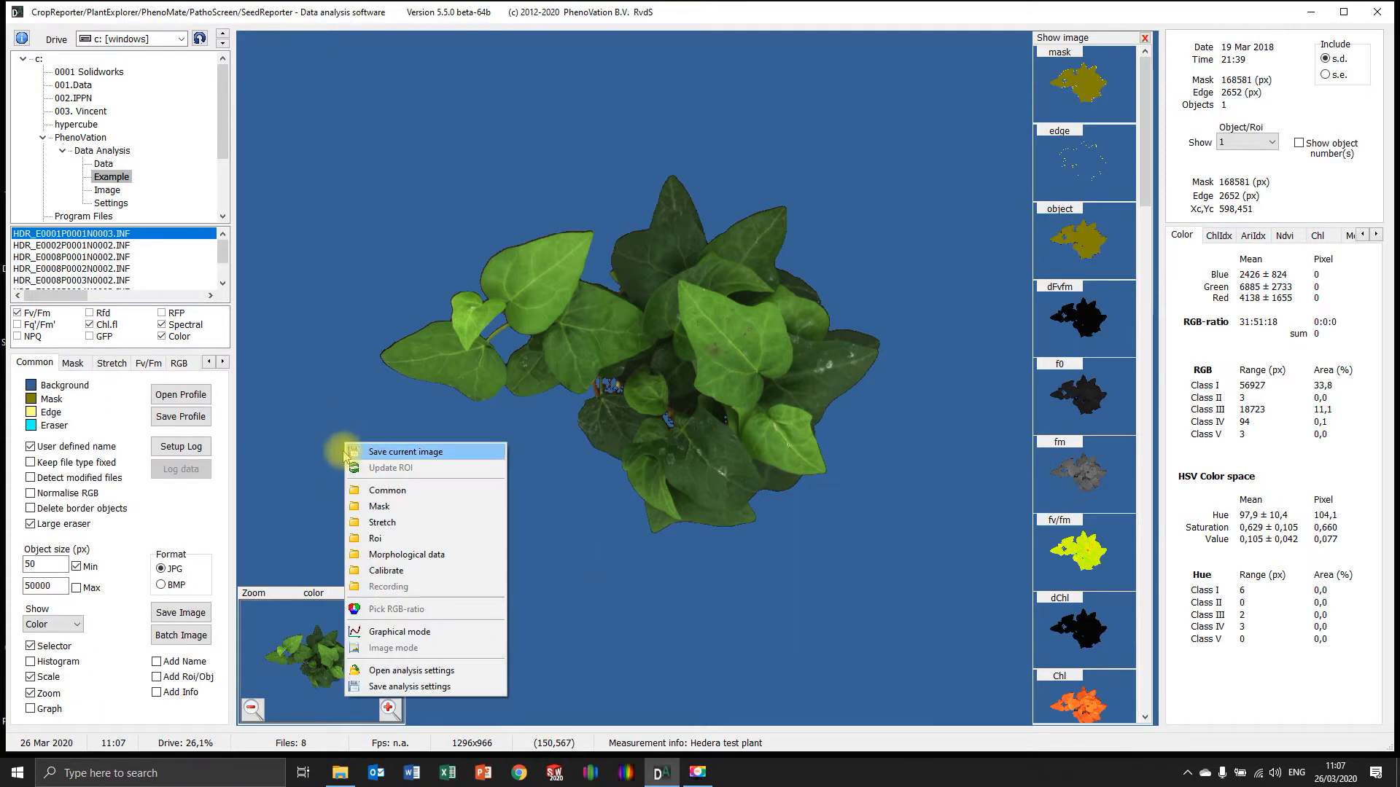
{"action": "left_click", "coordinate": [386, 492]}
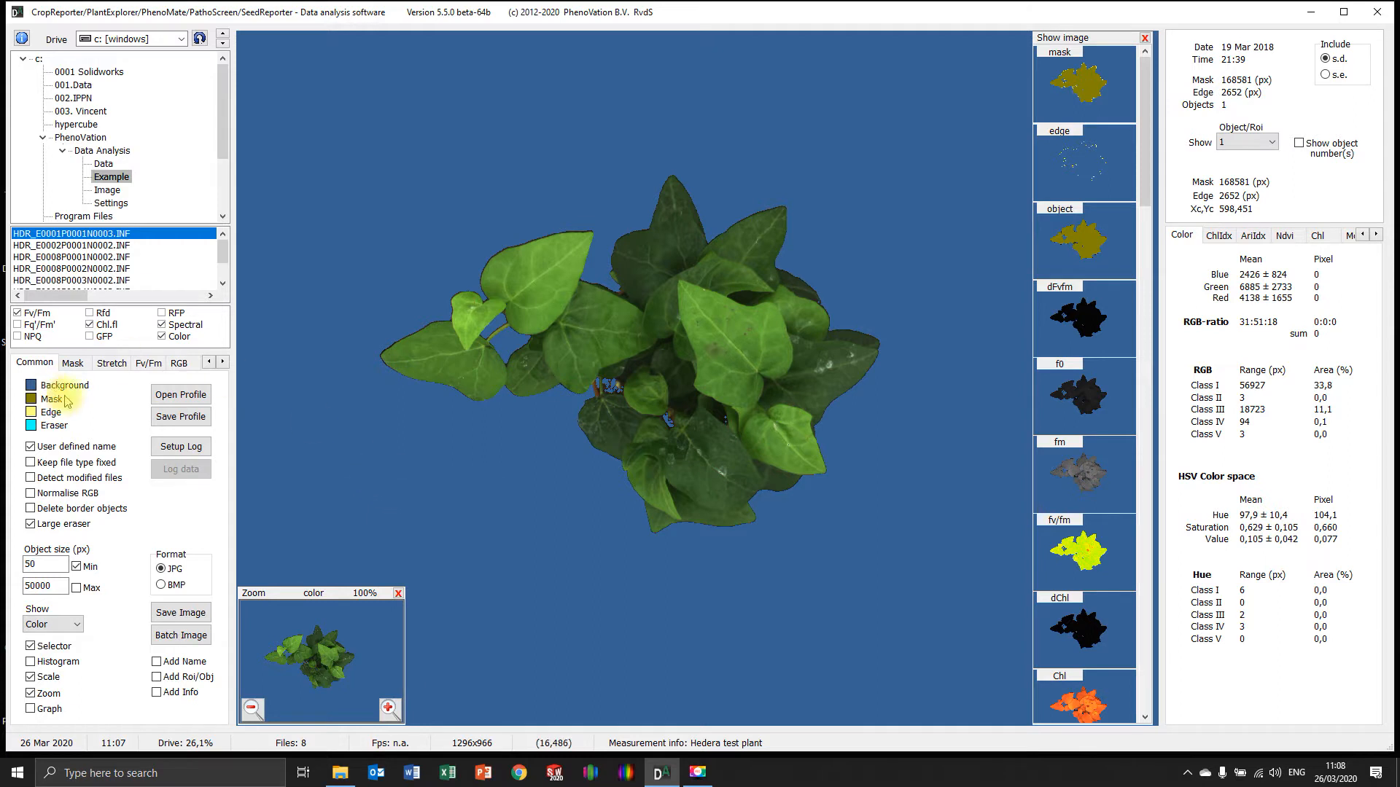
{"action": "right_click", "coordinate": [353, 417]}
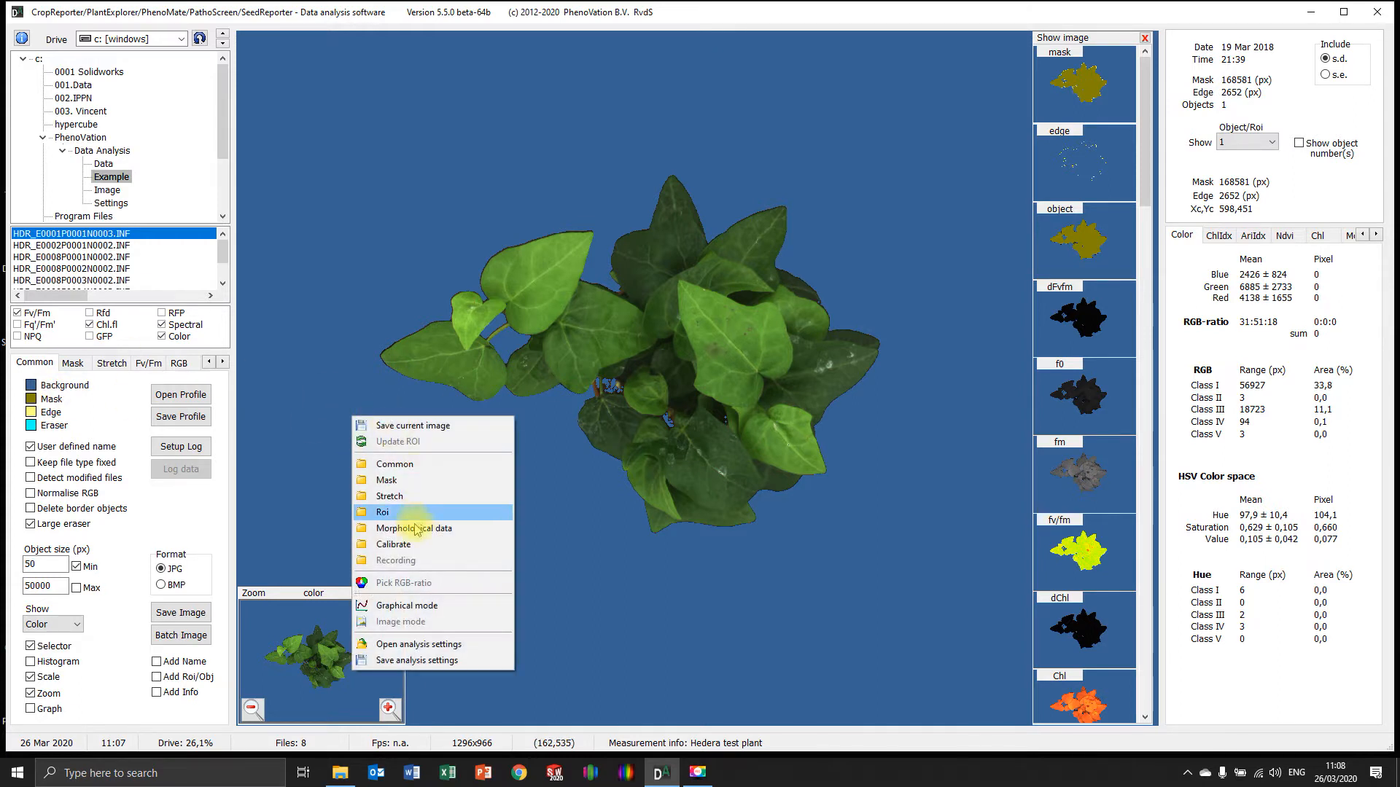
{"action": "left_click", "coordinate": [412, 474]}
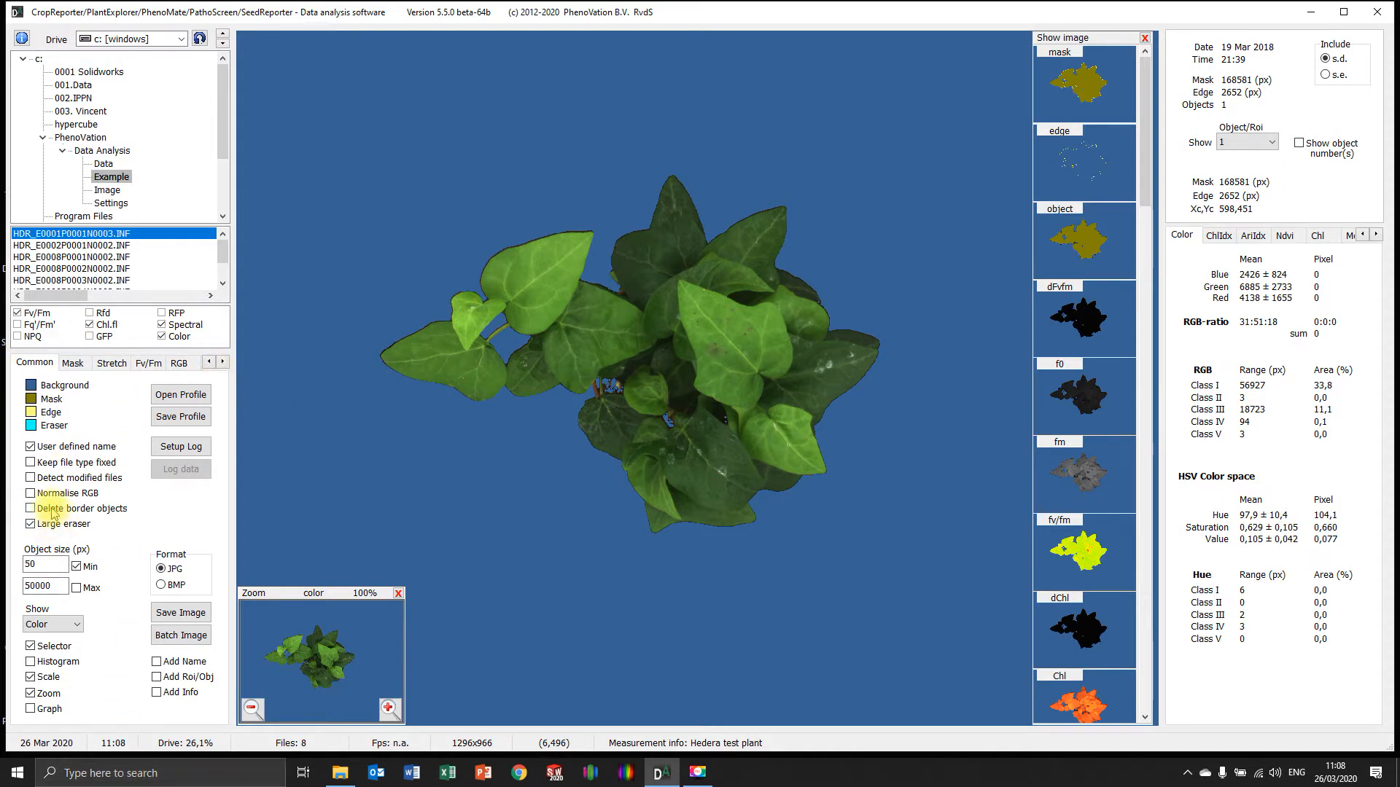
- Set the image background colour to white
{"action": "left_click", "coordinate": [32, 393]}
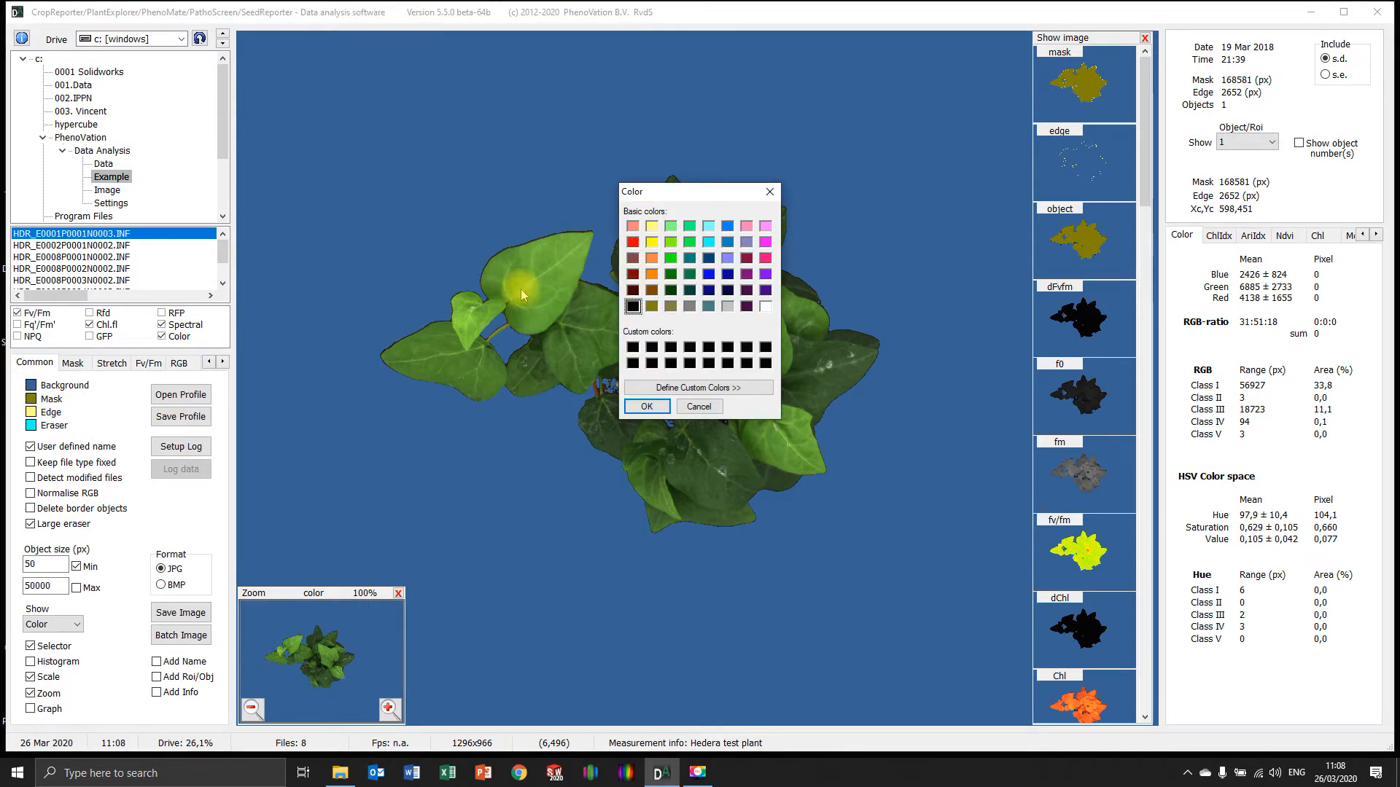
{"action": "left_click", "coordinate": [765, 307]}
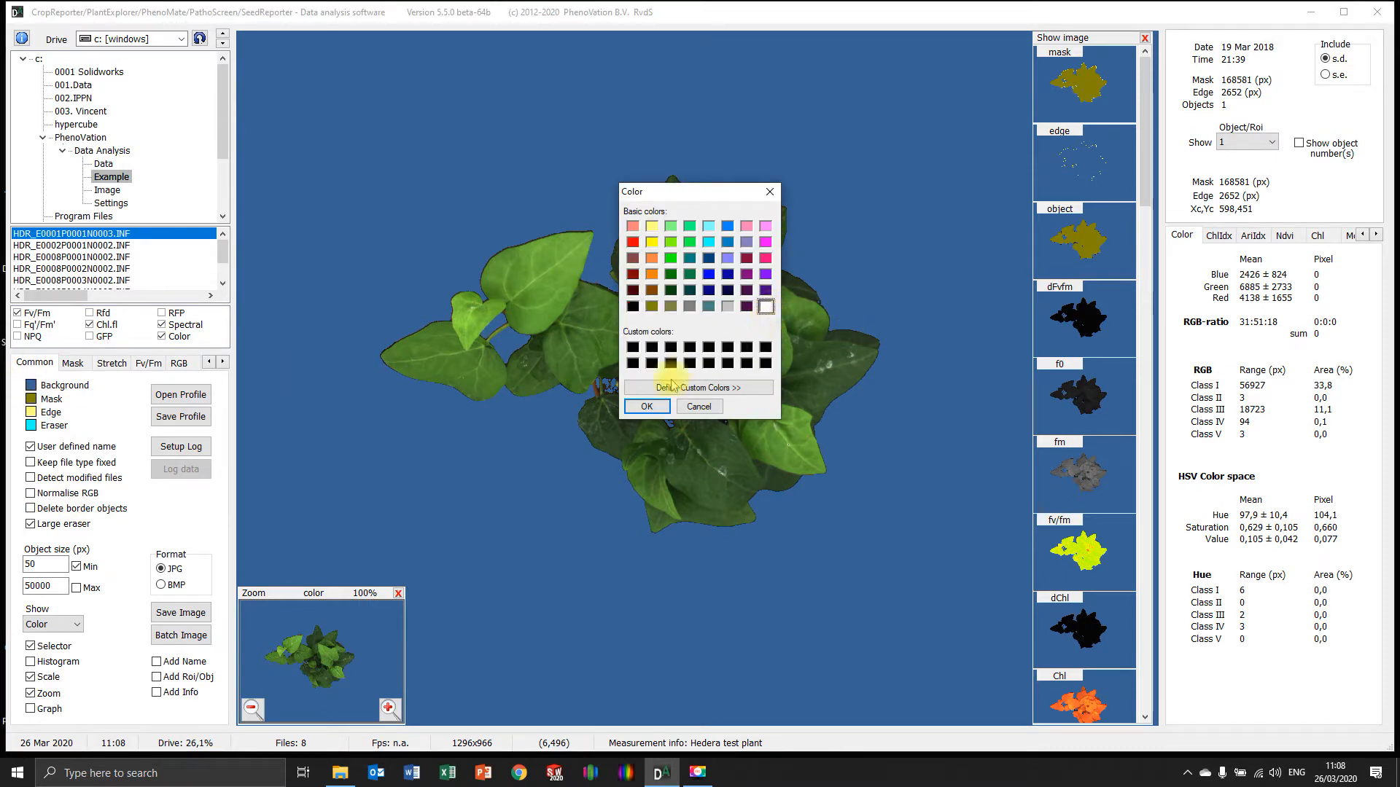
{"action": "left_click", "coordinate": [649, 405]}
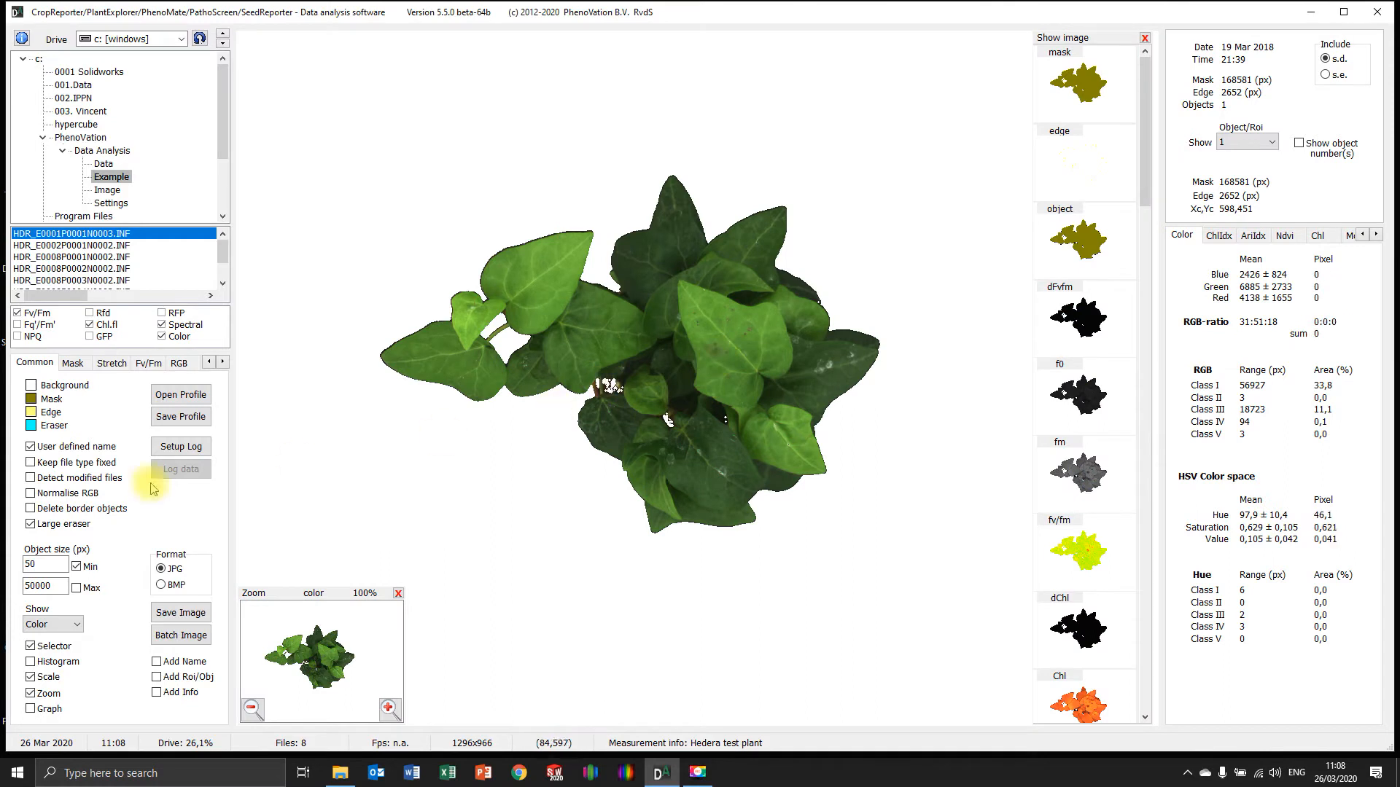
- Try a light grey image background and restore the blue background colour
{"action": "left_click", "coordinate": [31, 385]}
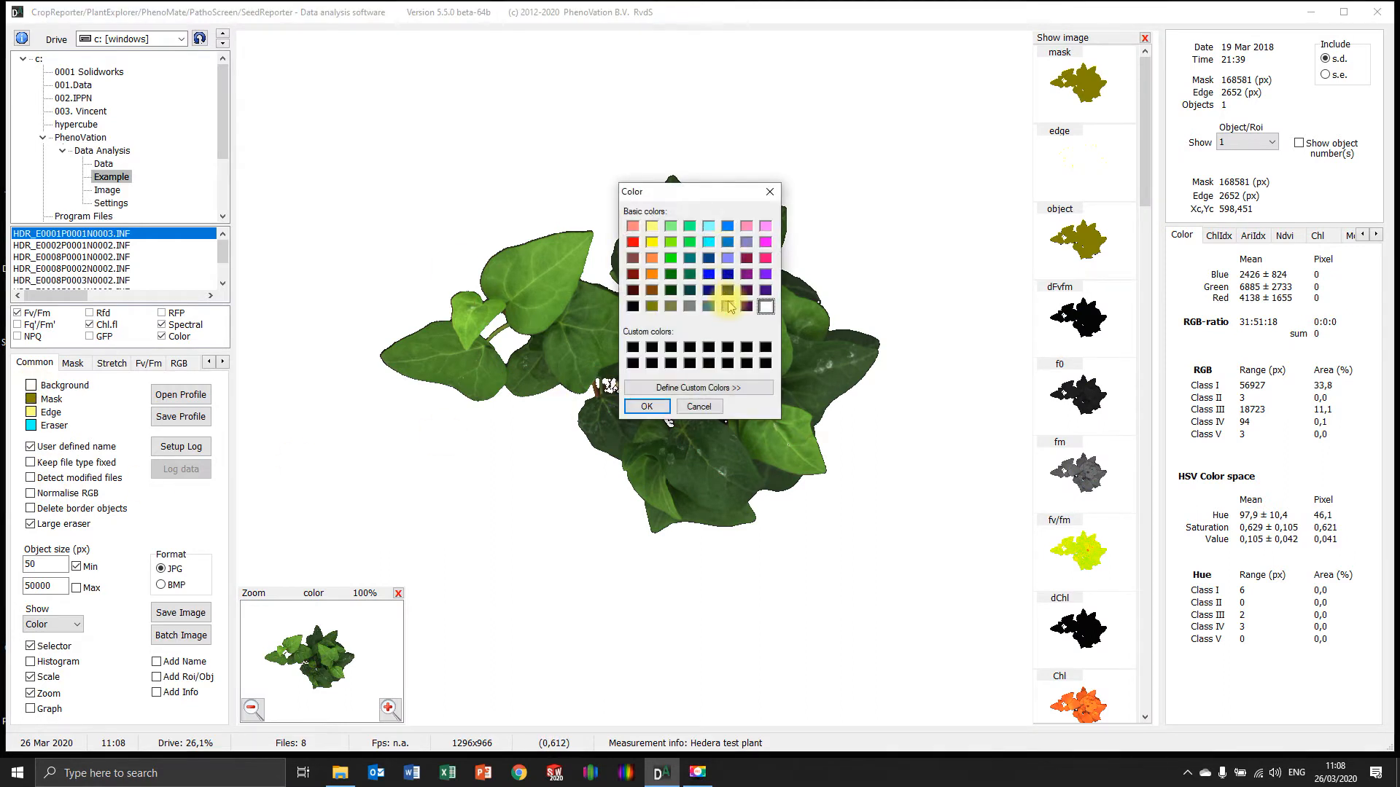
{"action": "left_click", "coordinate": [727, 307]}
{"action": "left_click", "coordinate": [641, 405]}
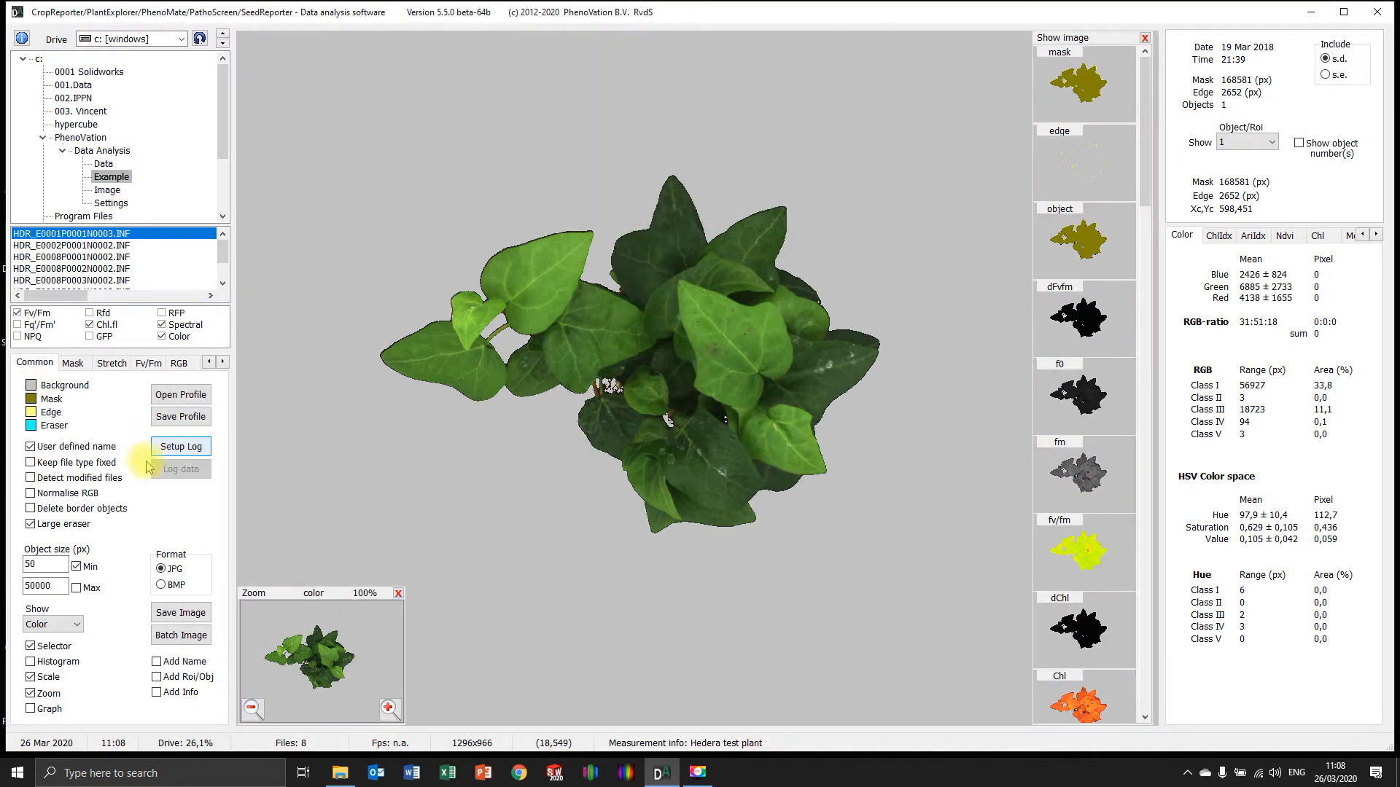
{"action": "left_click", "coordinate": [30, 386]}
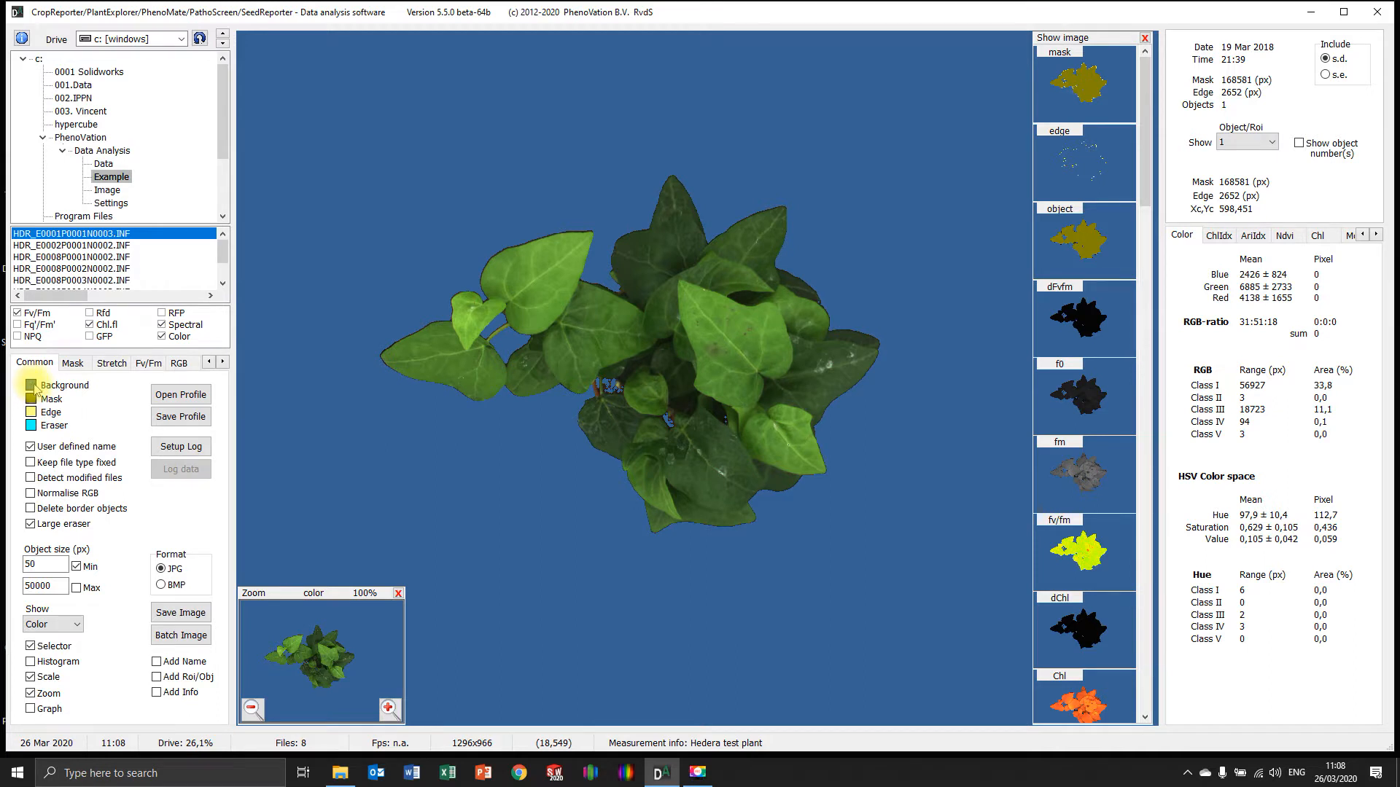
- Try a white image background and restore the blue background colour
{"action": "left_click", "coordinate": [31, 386]}
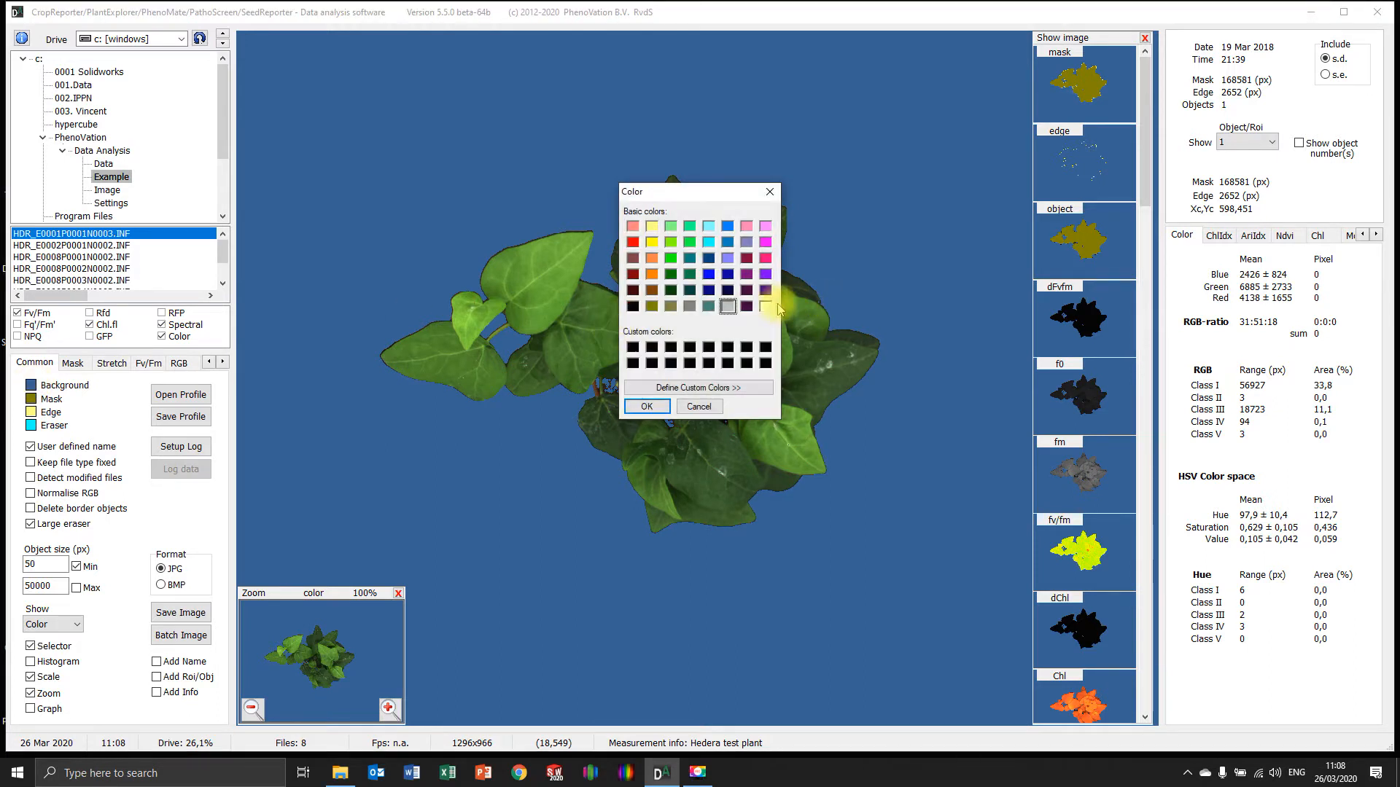
{"action": "left_click", "coordinate": [765, 306]}
{"action": "left_click", "coordinate": [646, 406]}
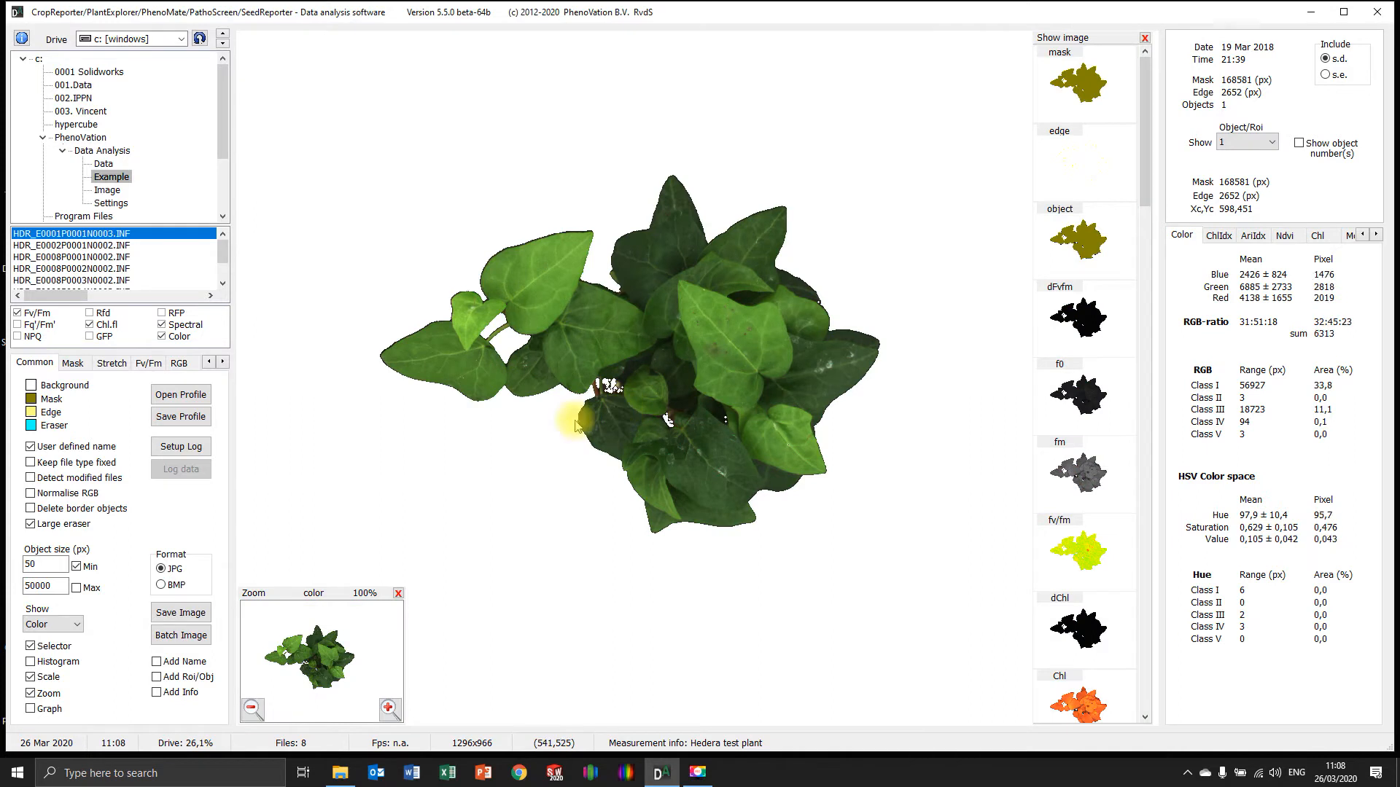
{"action": "left_click", "coordinate": [30, 386]}
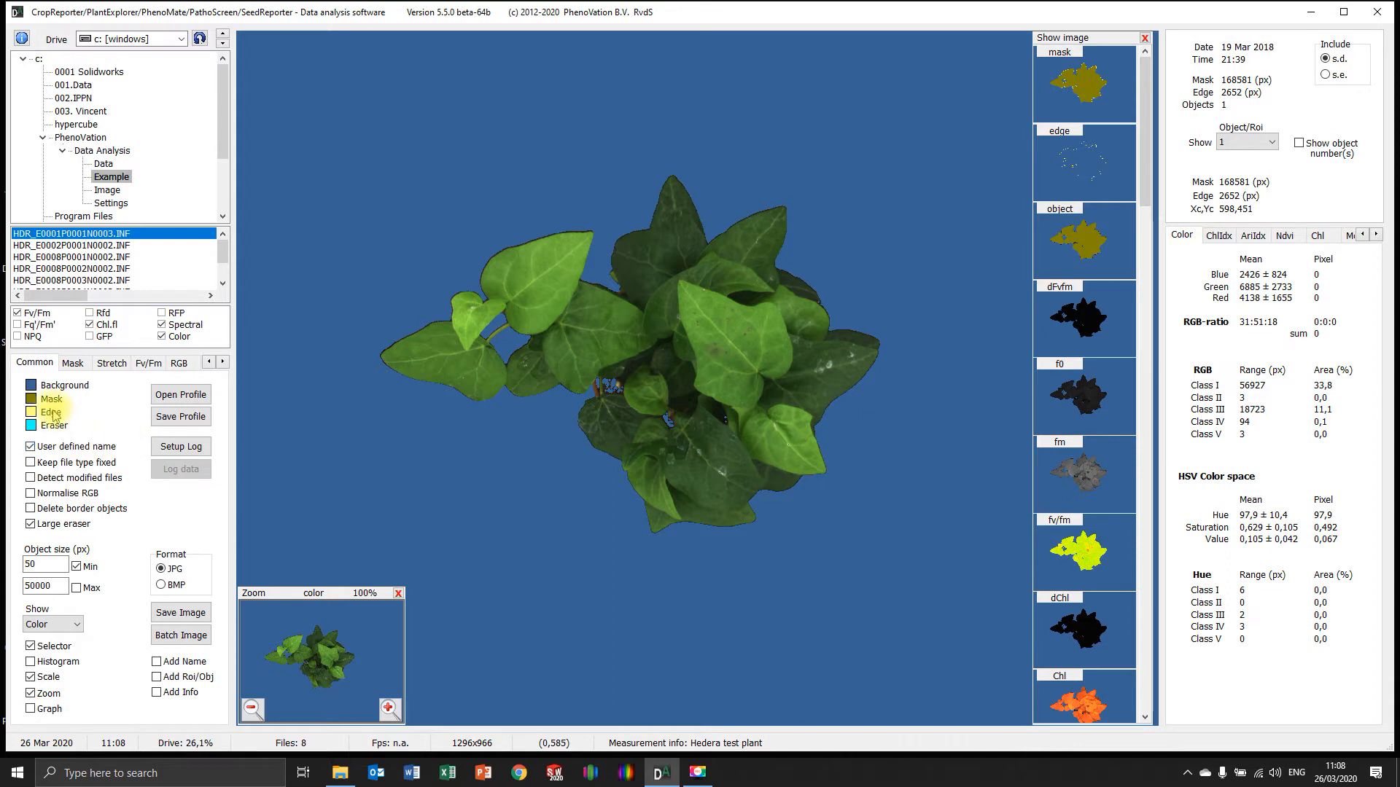
- Display the mask image and try red as the mask colour in the Common settings
{"action": "left_click", "coordinate": [1114, 102]}
{"action": "right_click", "coordinate": [370, 512]}
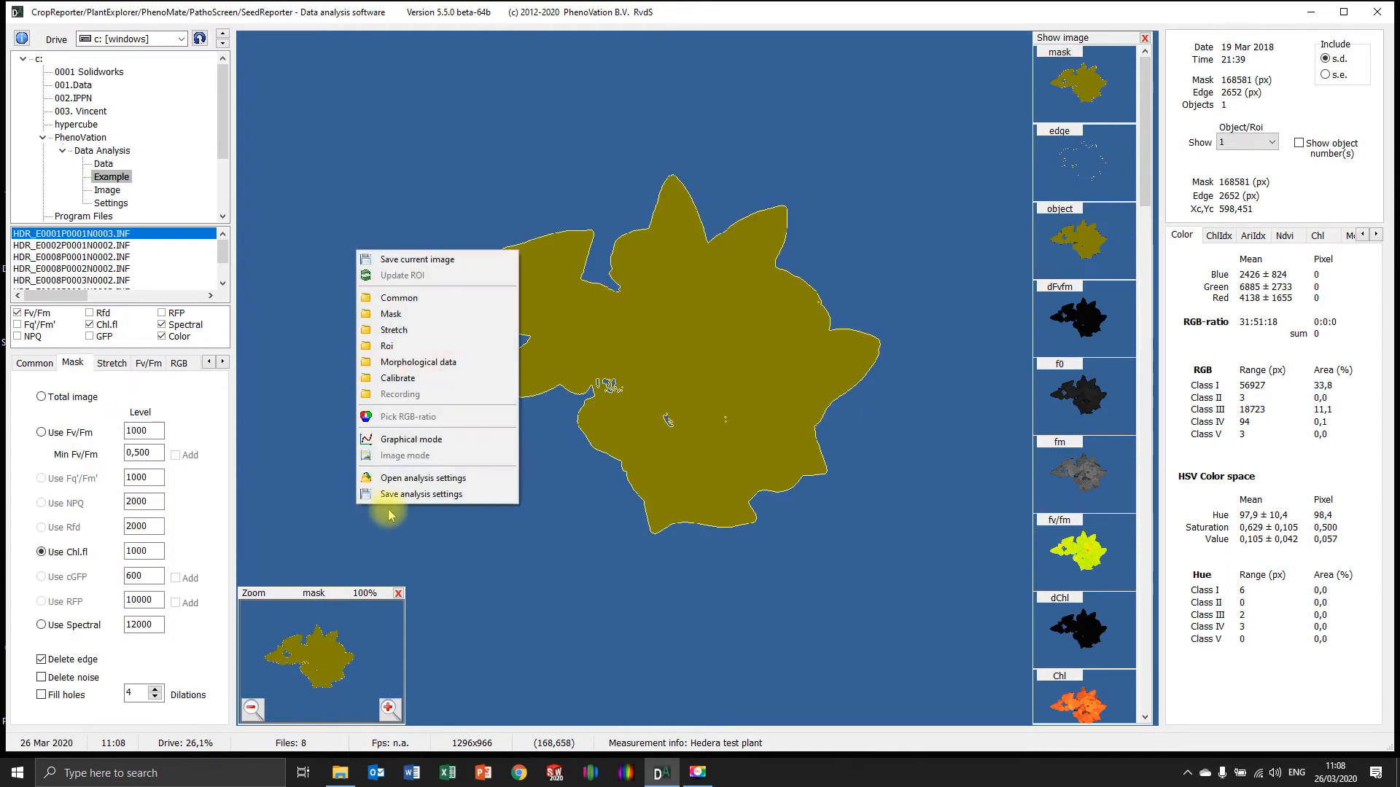
{"action": "left_click", "coordinate": [390, 298]}
{"action": "left_click", "coordinate": [31, 398]}
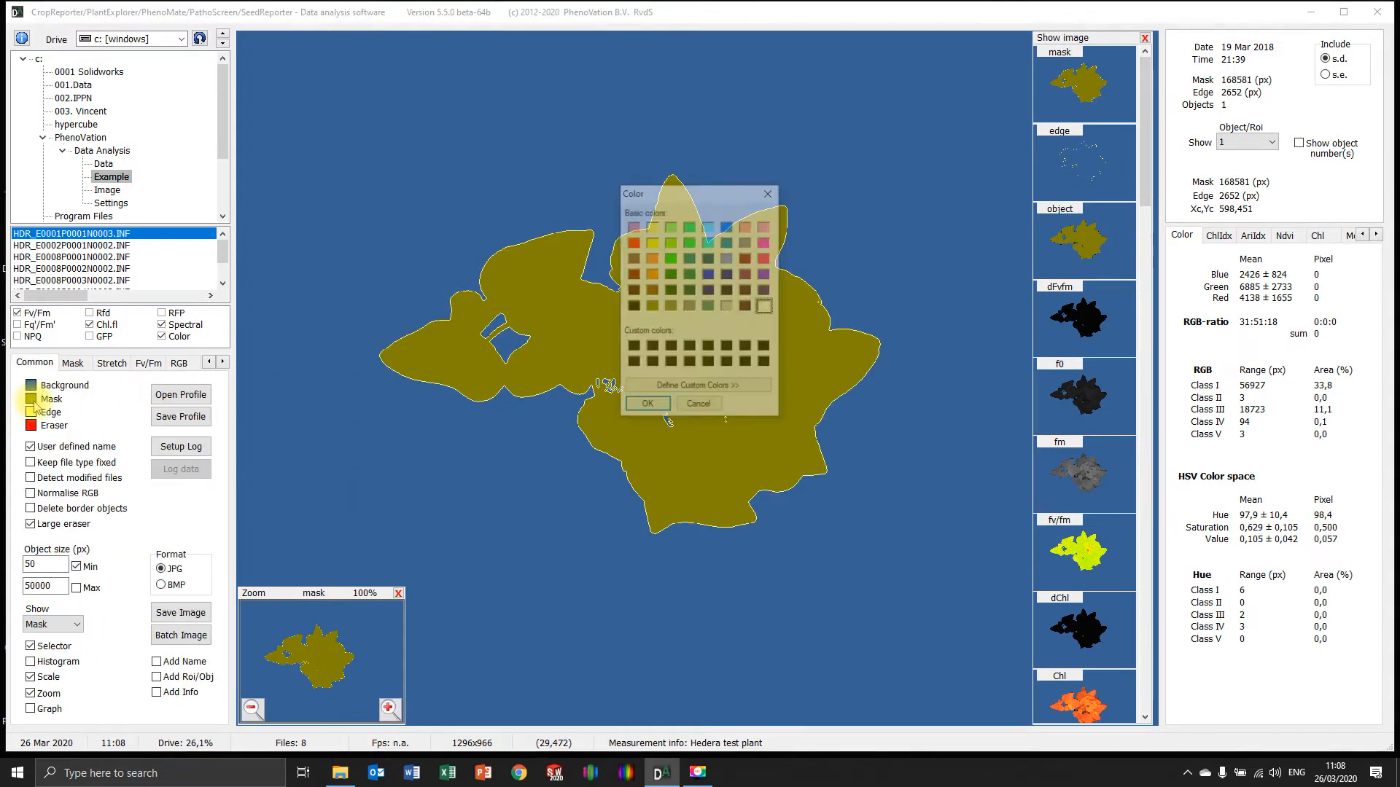
{"action": "left_click", "coordinate": [634, 243]}
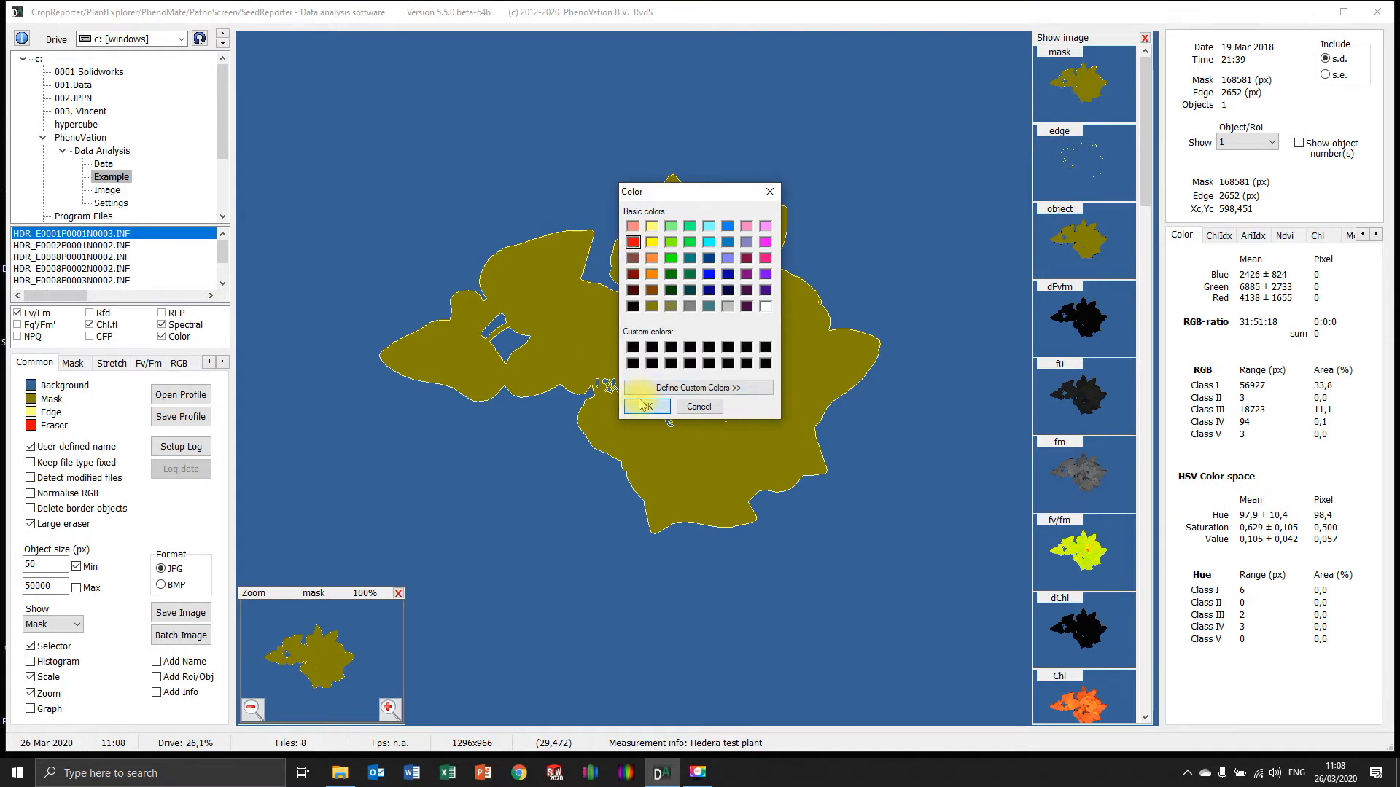
{"action": "left_click", "coordinate": [637, 403]}
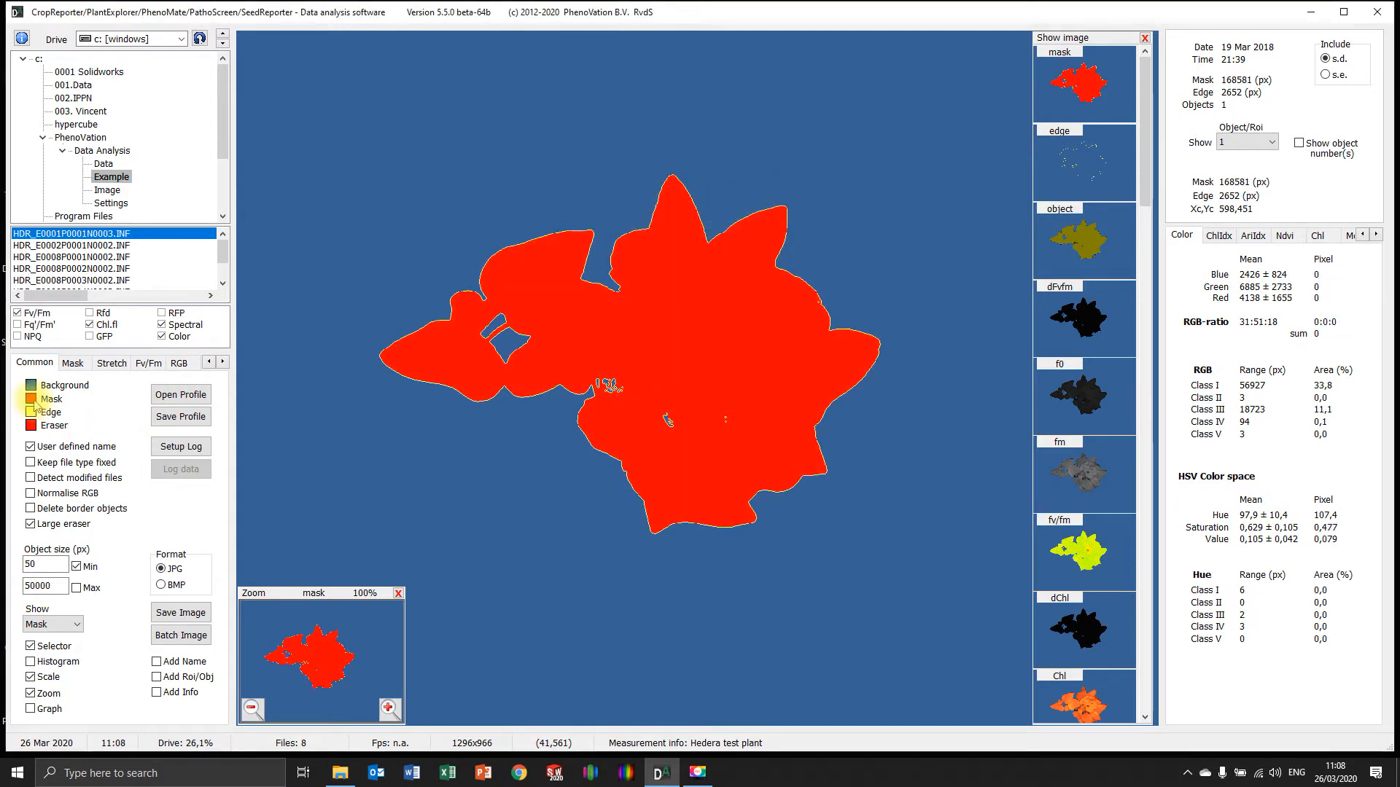
- Display the edge image, try red as the edge colour and restore yellow
{"action": "left_click", "coordinate": [1094, 160]}
{"action": "right_click", "coordinate": [440, 399]}
{"action": "left_click", "coordinate": [459, 441]}
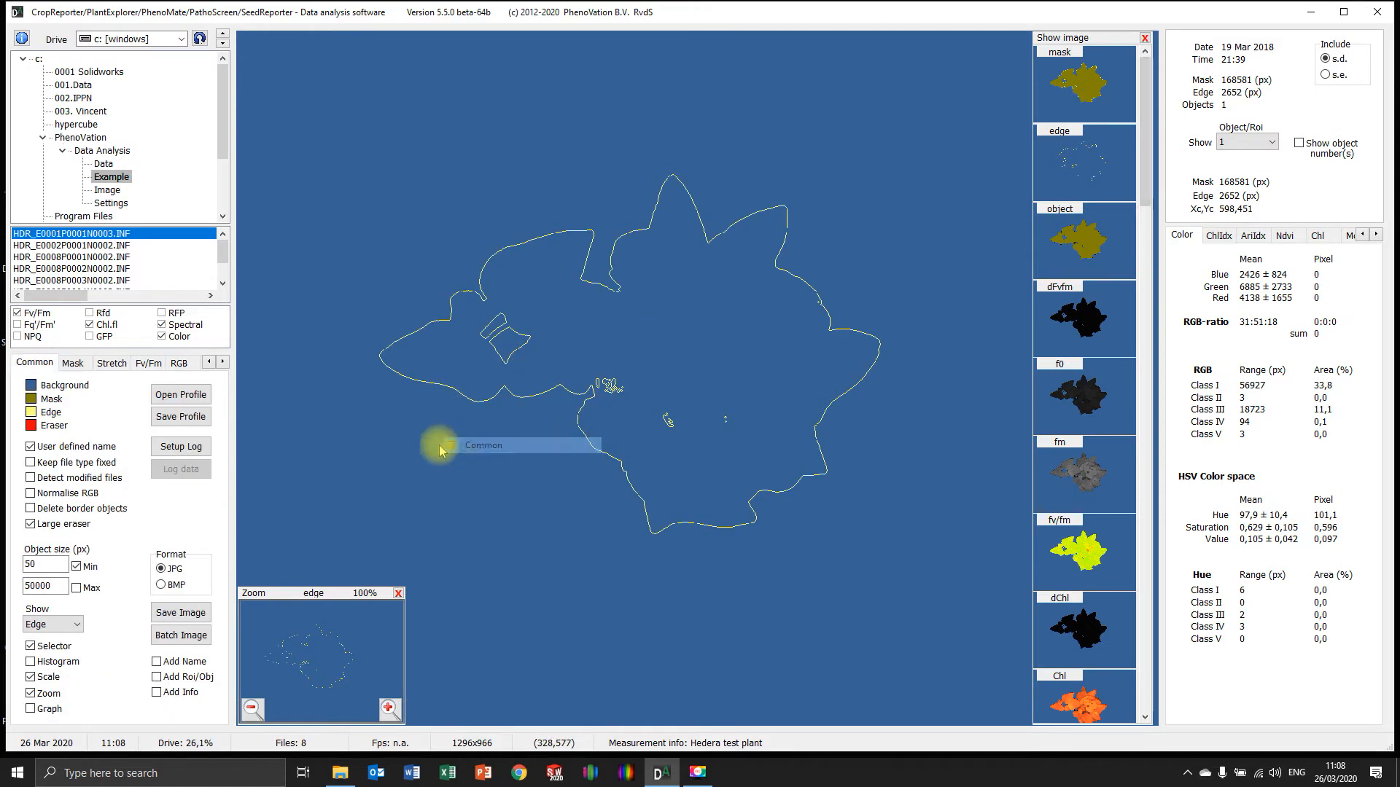
{"action": "left_click", "coordinate": [31, 425]}
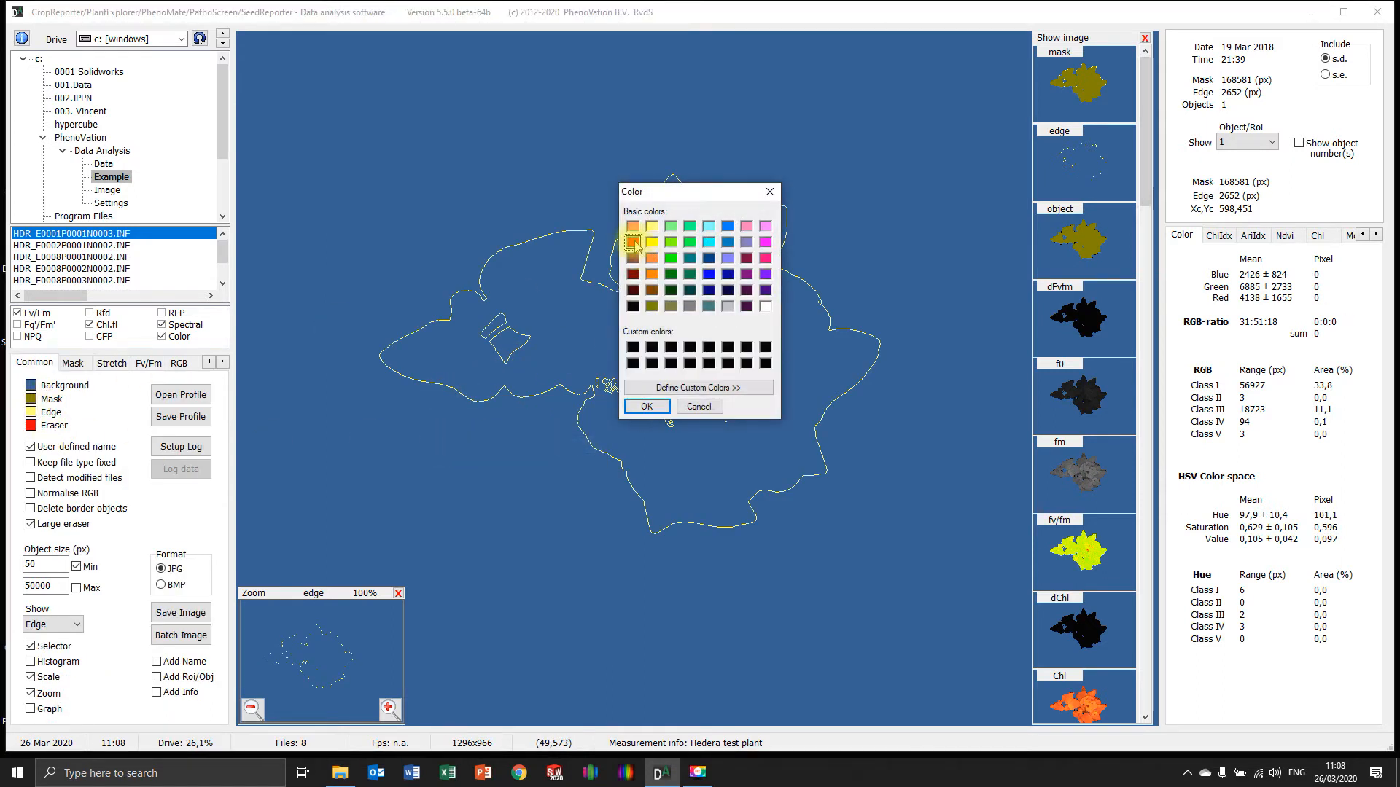
{"action": "left_click", "coordinate": [646, 407]}
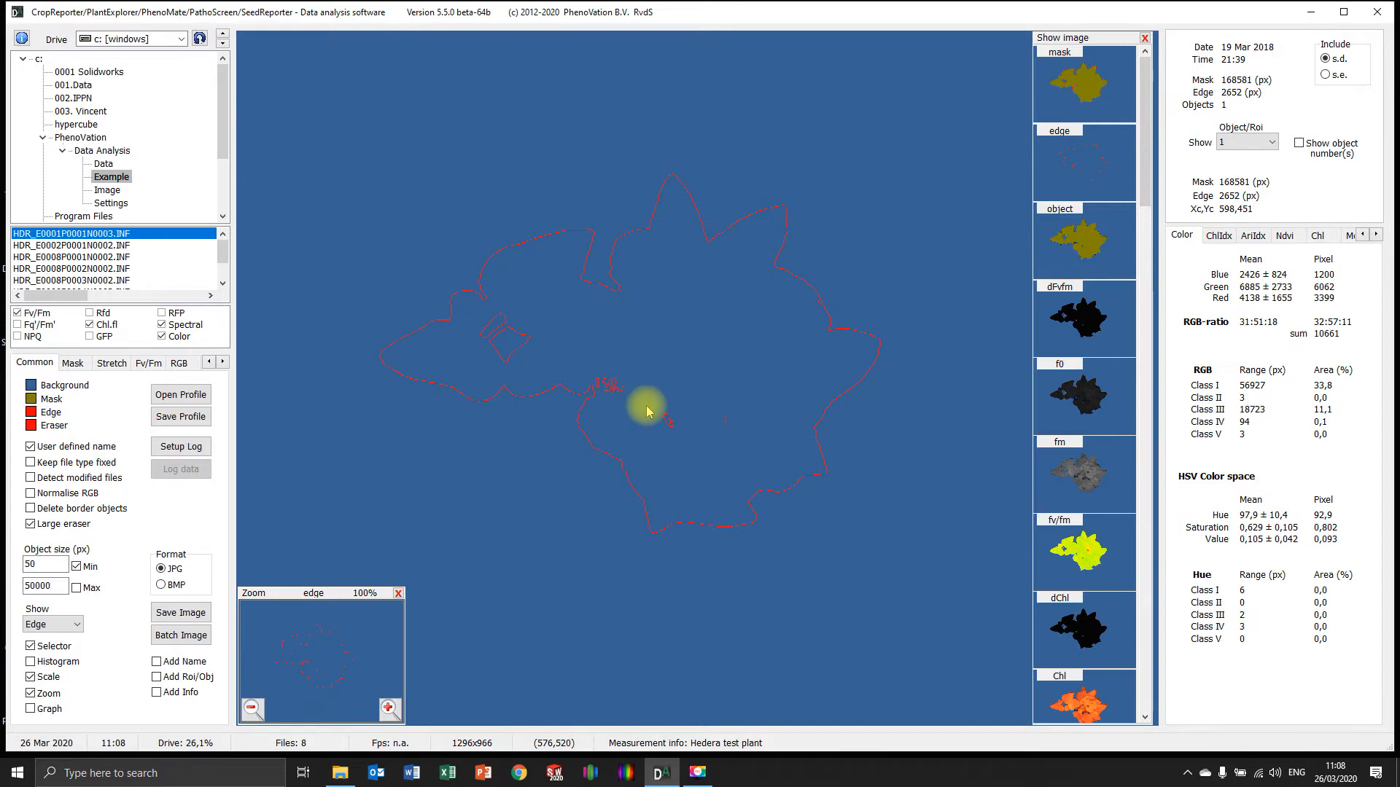
{"action": "right_click", "coordinate": [34, 412]}
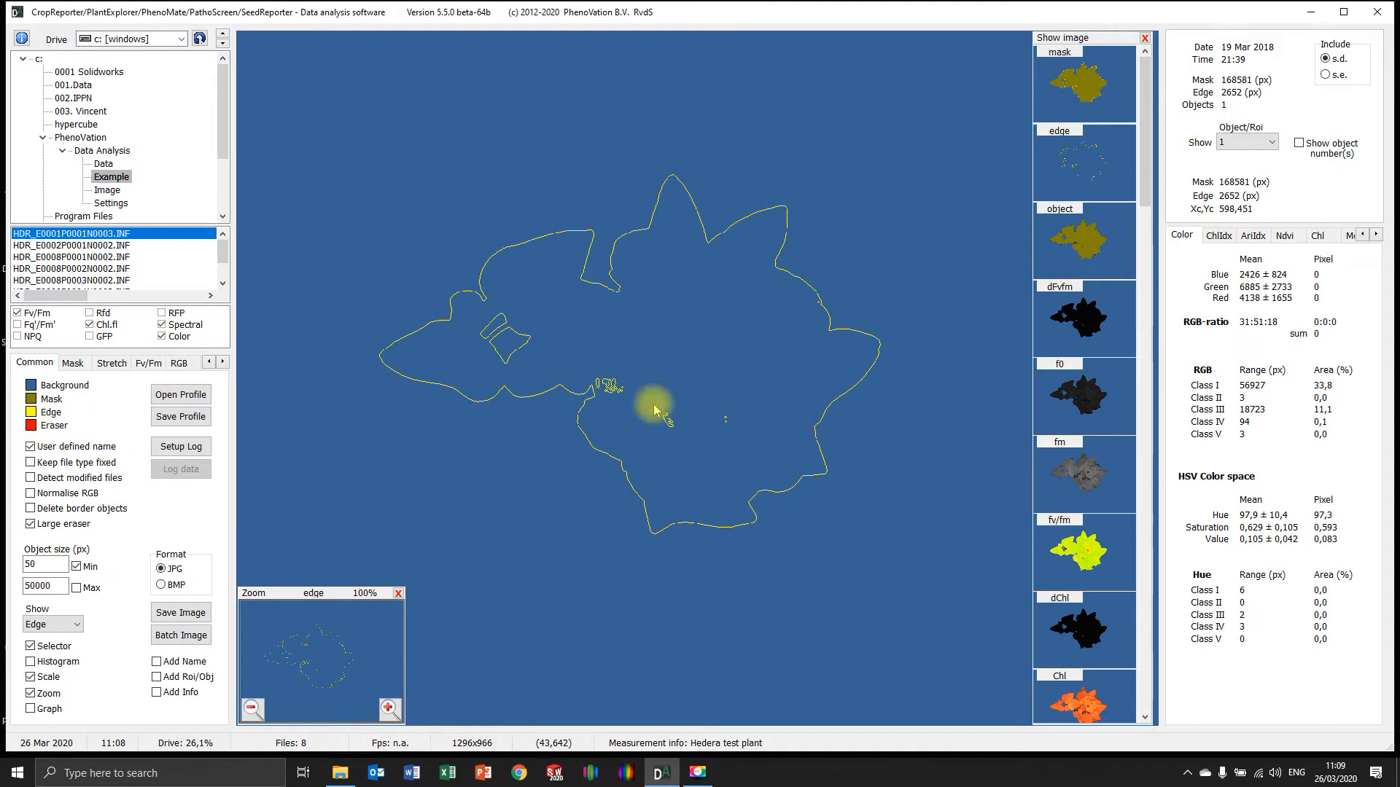
- Erase freehand lines across the plant in the fv/fm and Chl images, splitting it into separate objects
{"action": "left_click", "coordinate": [1079, 556]}
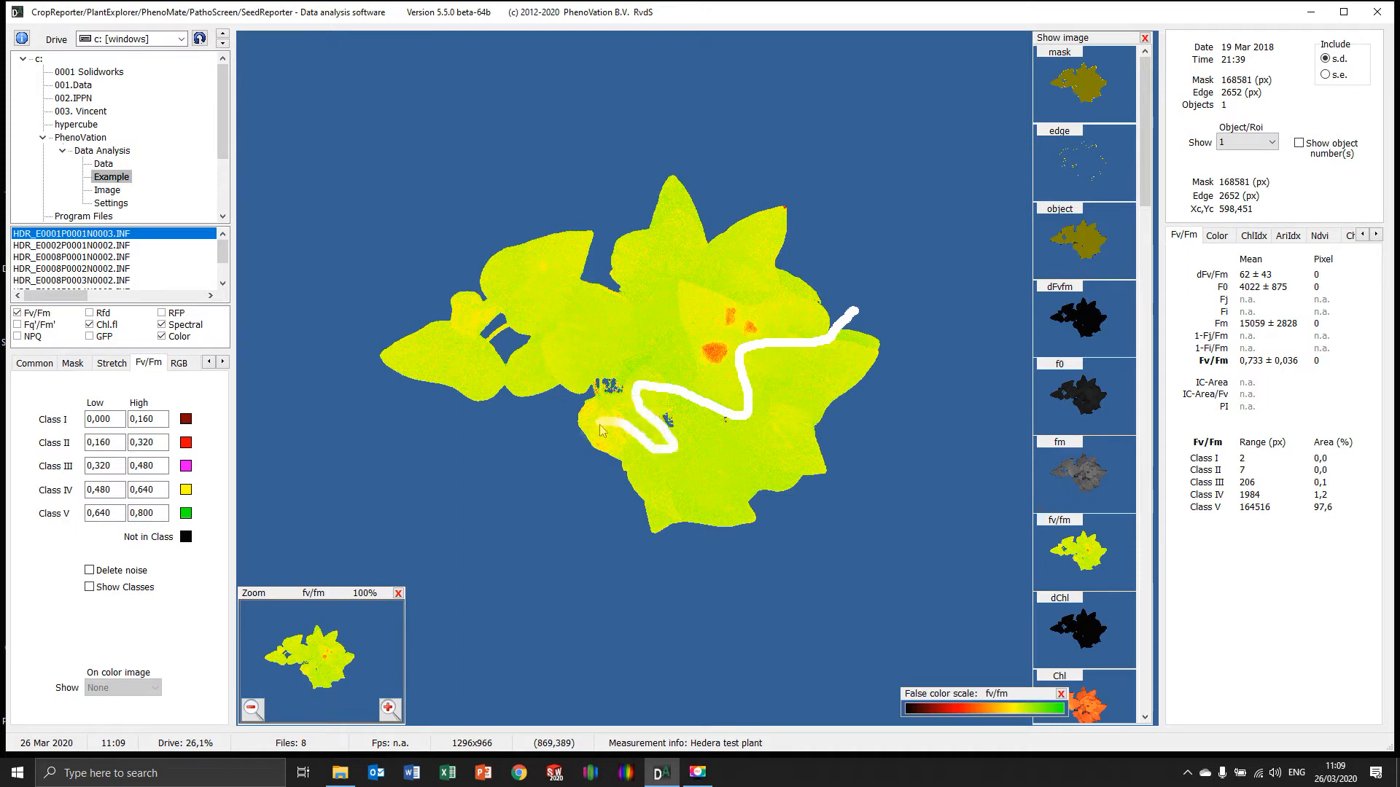
{"action": "left_click_drag", "start_coordinate": [598, 466], "coordinate": [597, 462]}
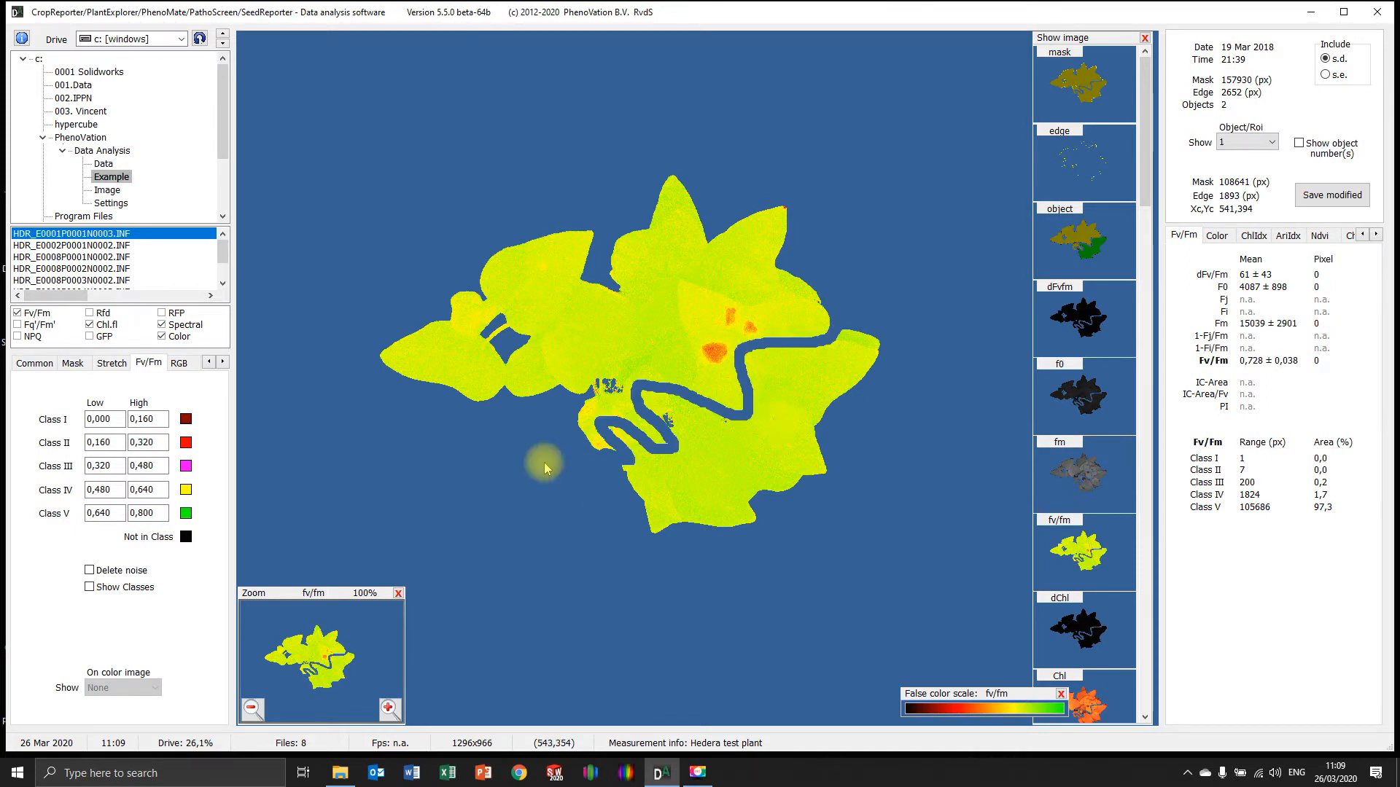
{"action": "scroll", "coordinate": [1050, 596], "scroll_direction": "down", "scroll_amount": 1}
{"action": "left_click", "coordinate": [1054, 605]}
{"action": "mouse_move", "coordinate": [816, 274]}
{"action": "left_mouse_down"}
{"action": "mouse_move", "coordinate": [691, 308]}
{"action": "mouse_move", "coordinate": [610, 258]}
{"action": "left_mouse_up"}
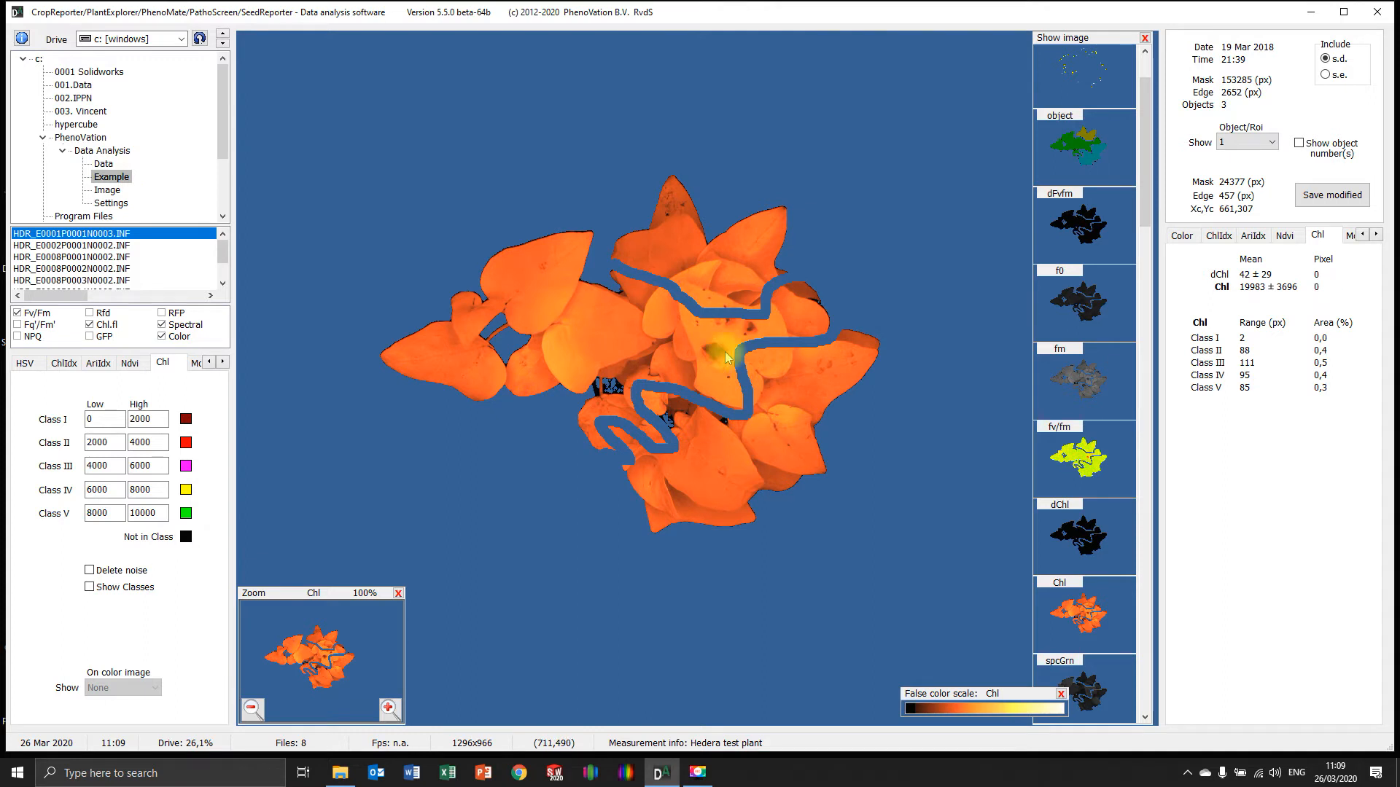
{"action": "mouse_move", "coordinate": [400, 298]}
{"action": "left_mouse_down"}
{"action": "mouse_move", "coordinate": [436, 356]}
{"action": "mouse_move", "coordinate": [465, 260]}
{"action": "mouse_move", "coordinate": [603, 338]}
{"action": "mouse_move", "coordinate": [685, 434]}
{"action": "mouse_move", "coordinate": [753, 269]}
{"action": "mouse_move", "coordinate": [791, 329]}
{"action": "mouse_move", "coordinate": [707, 467]}
{"action": "mouse_move", "coordinate": [700, 507]}
{"action": "mouse_move", "coordinate": [745, 485]}
{"action": "left_mouse_up"}
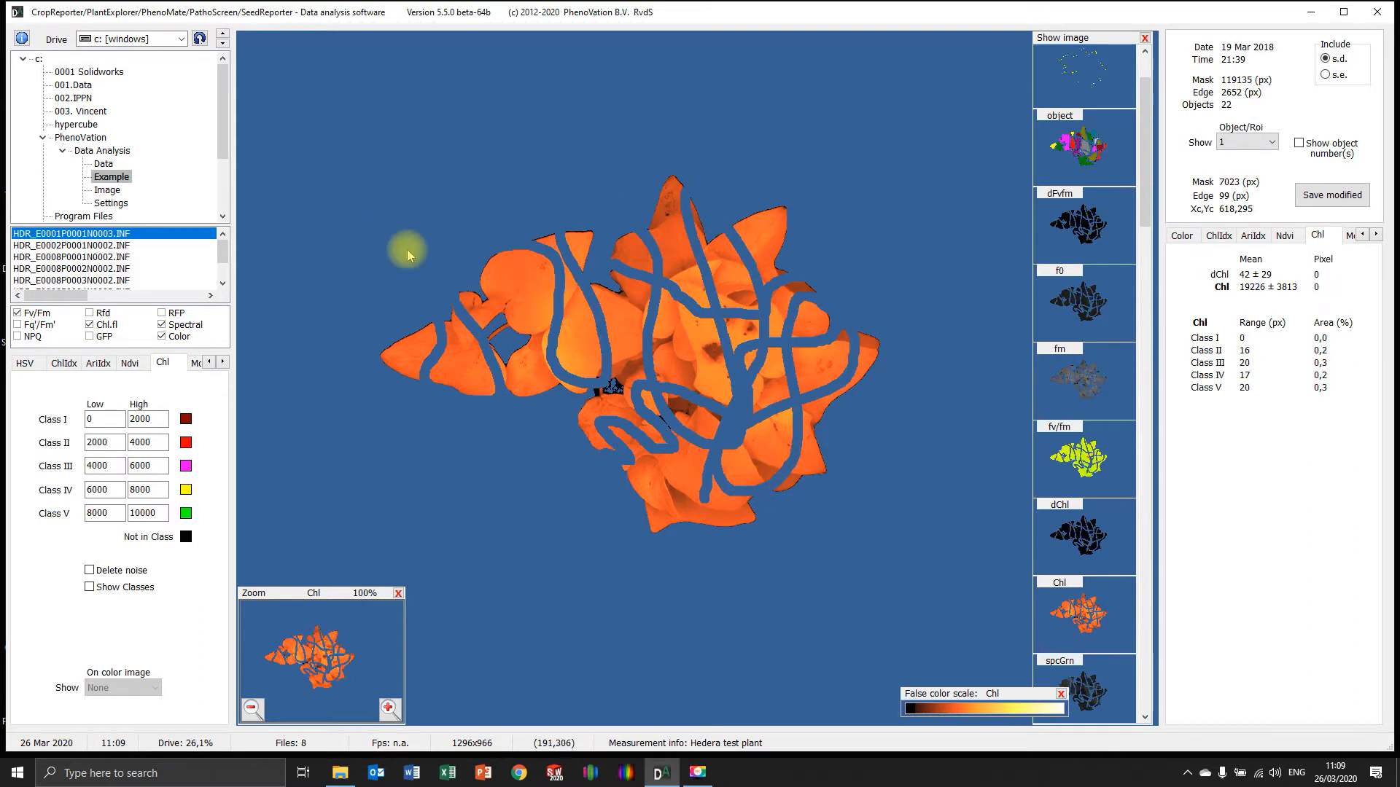
- Reload HDR_E0001P0001N0003.INF to discard the erasing and show the Common settings
{"action": "left_click", "coordinate": [146, 234]}
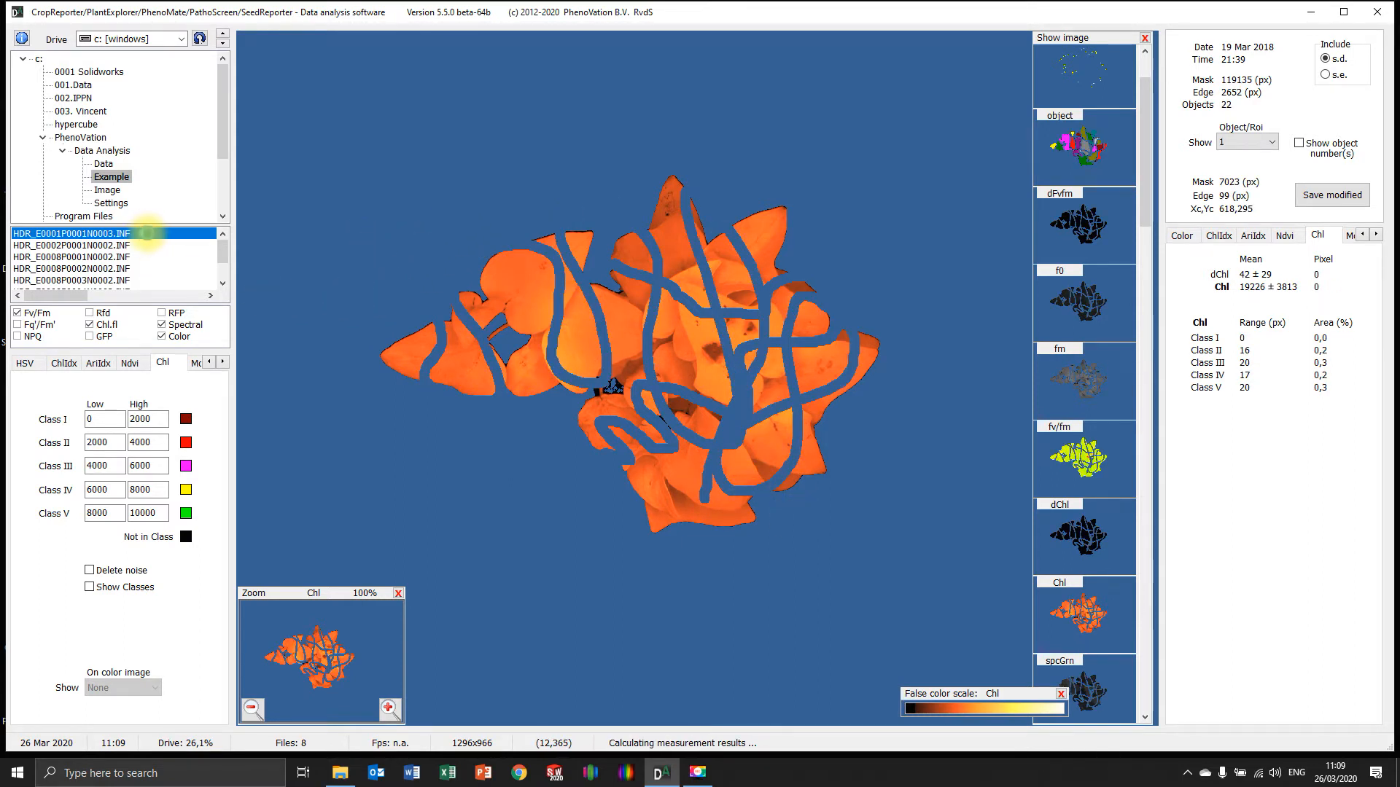
{"action": "right_click", "coordinate": [310, 403]}
{"action": "left_click", "coordinate": [353, 452]}
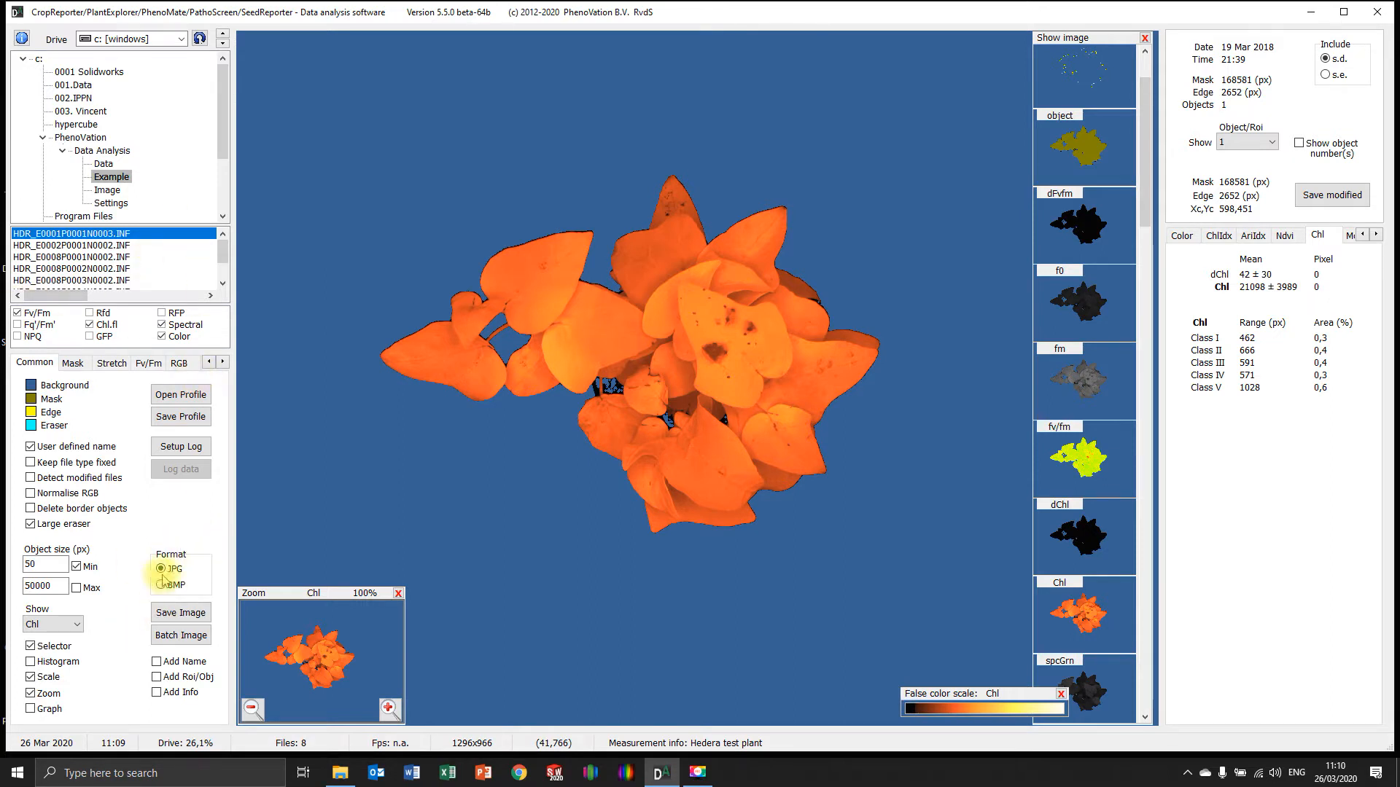
- Try the file list without the User defined name option and re-enable the option
{"action": "left_click", "coordinate": [38, 449]}
{"action": "left_click", "coordinate": [32, 450]}
{"action": "left_click", "coordinate": [32, 446]}
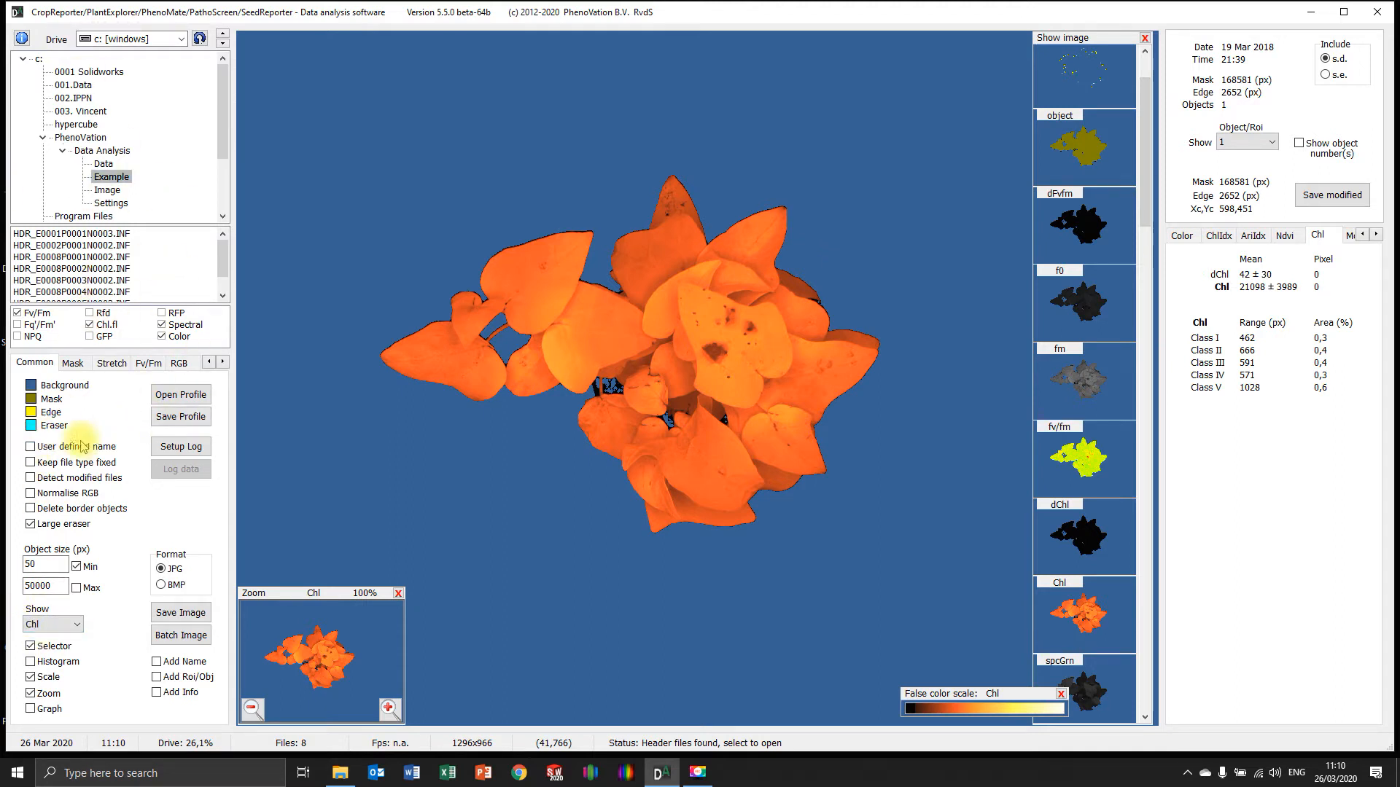
{"action": "left_click", "coordinate": [30, 446]}
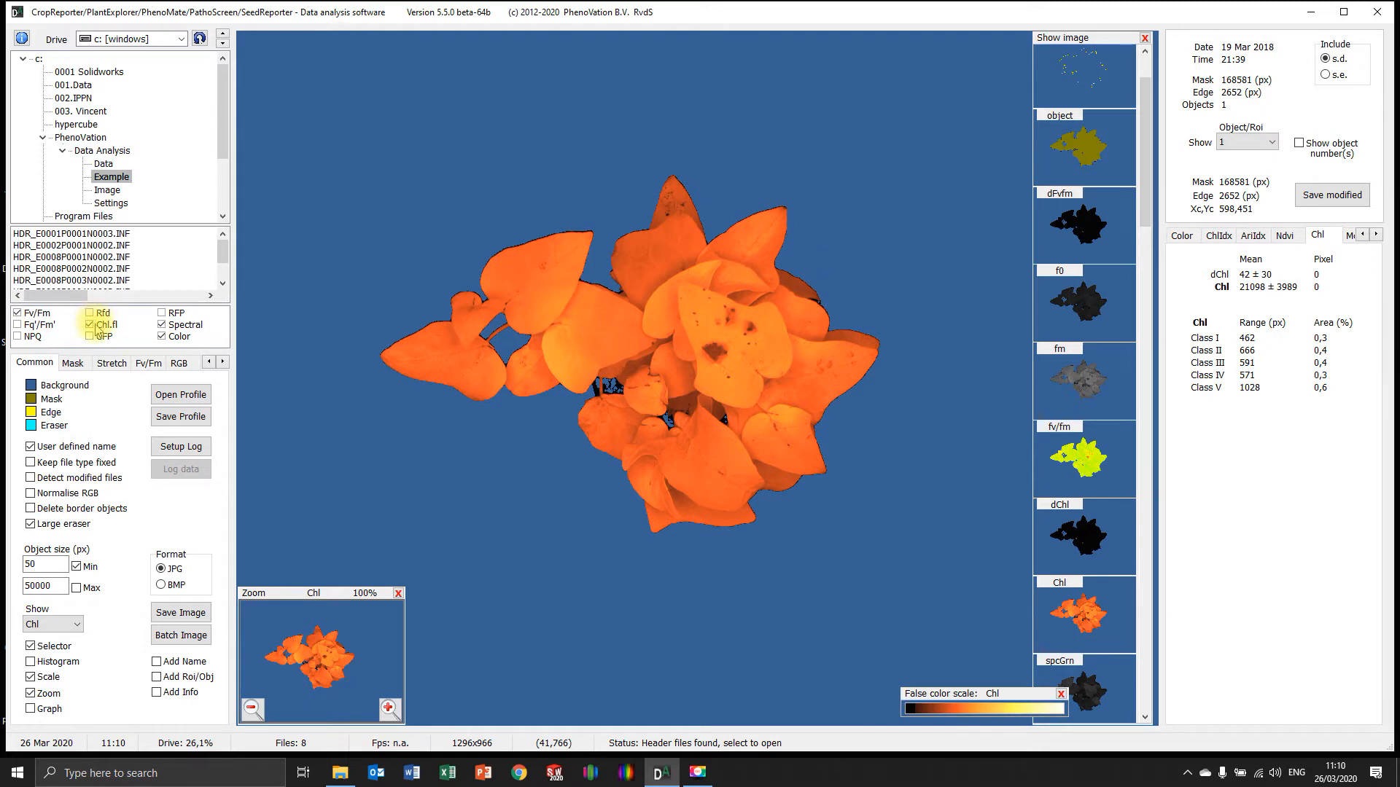
- Exclude the Color, Spectral and Chl.fl data, leaving only Fv/Fm, and enable Keep file type fixed
{"action": "left_click", "coordinate": [163, 337]}
{"action": "left_click", "coordinate": [163, 325]}
{"action": "left_click", "coordinate": [91, 325]}
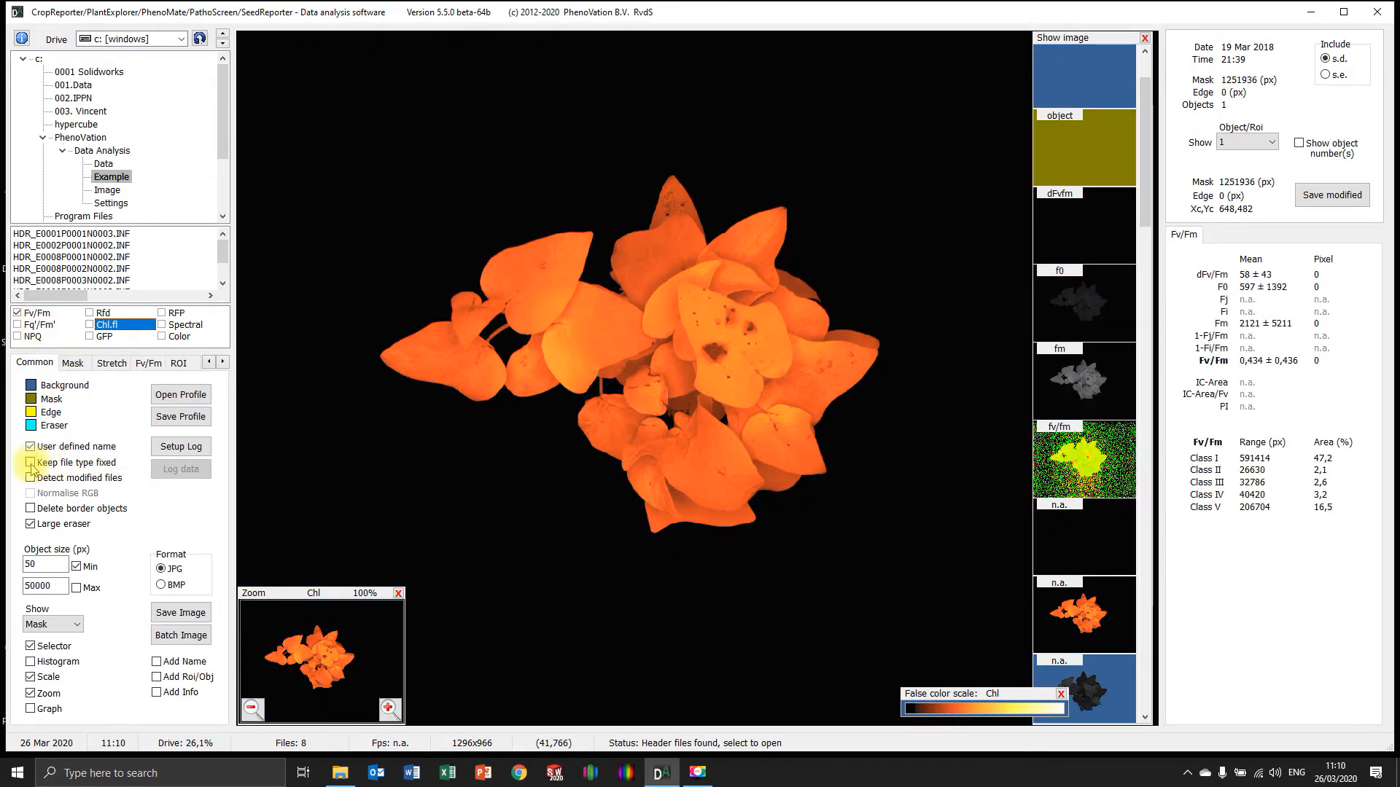
{"action": "left_click", "coordinate": [30, 462]}
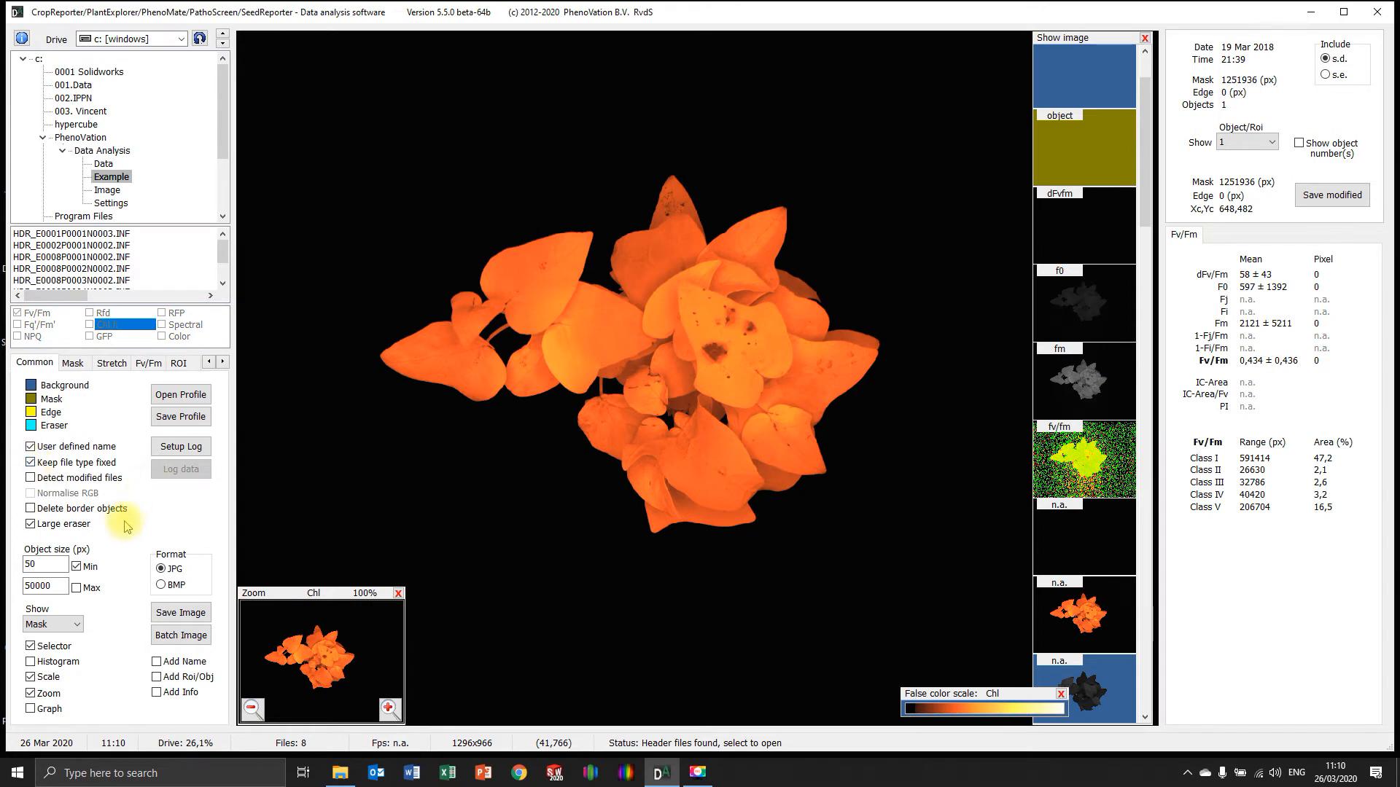
- Reload HDR_E0001P0001N0003.INF, display its fv/fm image and base the mask on Fv/Fm
{"action": "left_click", "coordinate": [83, 234]}
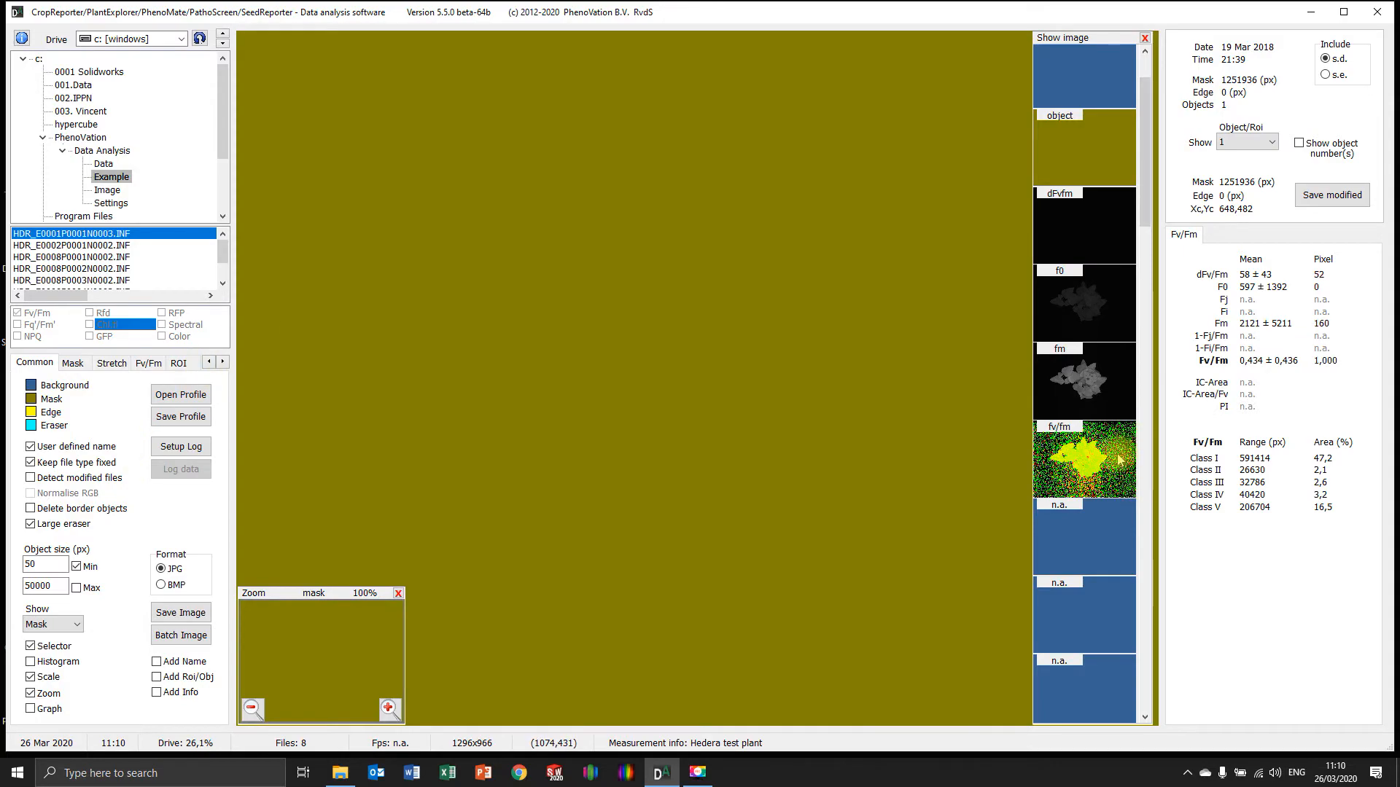
{"action": "left_click", "coordinate": [1120, 461]}
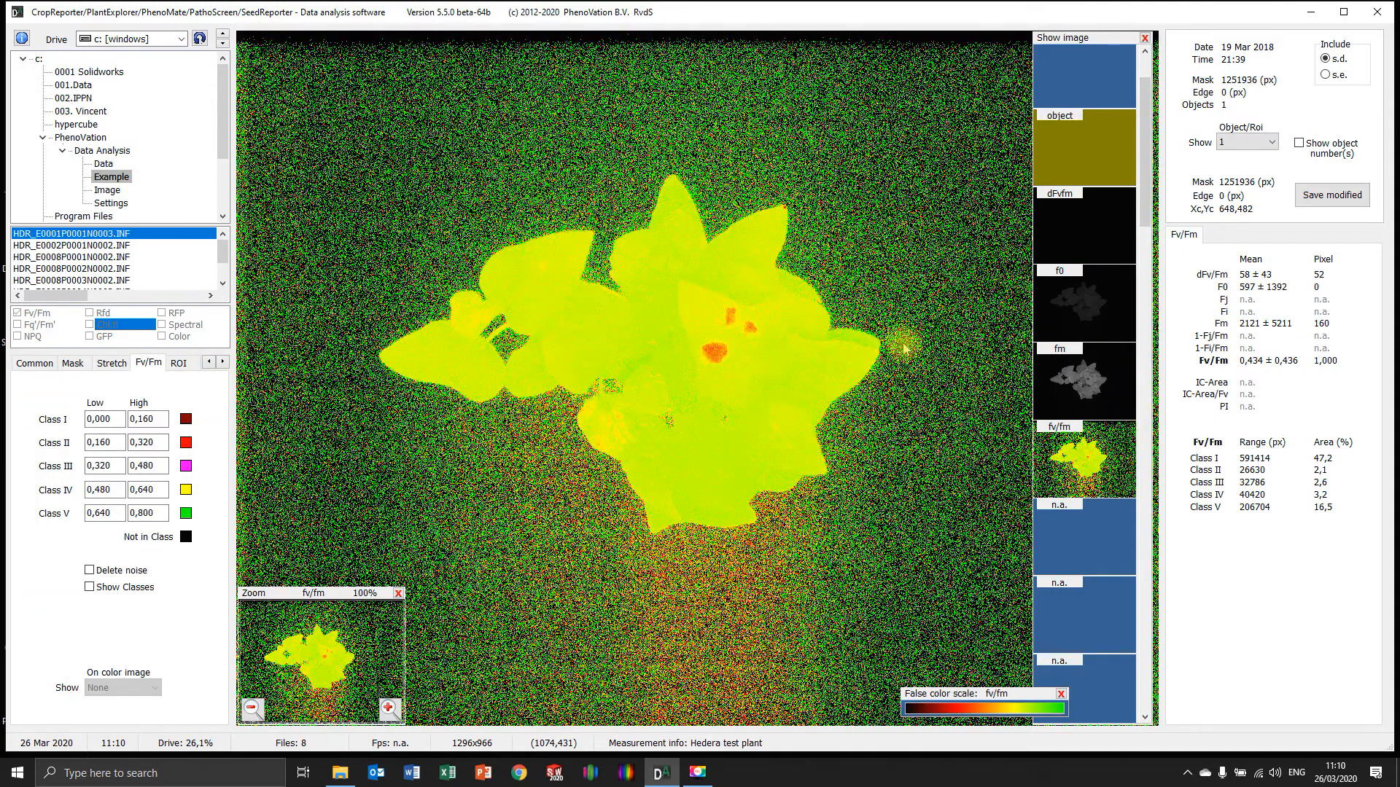
{"action": "left_click", "coordinate": [72, 363]}
{"action": "left_click", "coordinate": [41, 434]}
- Browse the f0, dFvfm and object images and return to the fv/fm image
{"action": "right_click", "coordinate": [321, 355]}
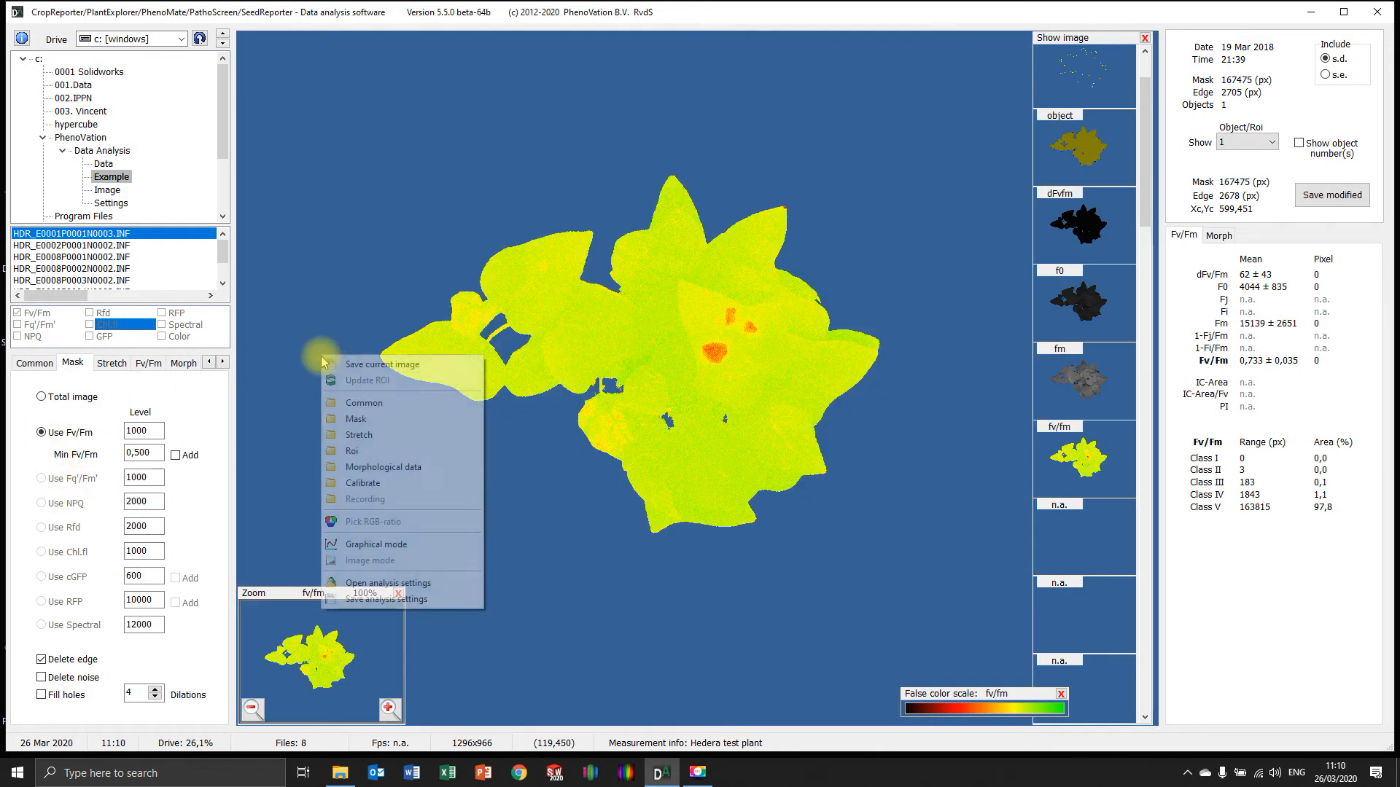
{"action": "left_click", "coordinate": [369, 408]}
{"action": "left_click", "coordinate": [1100, 303]}
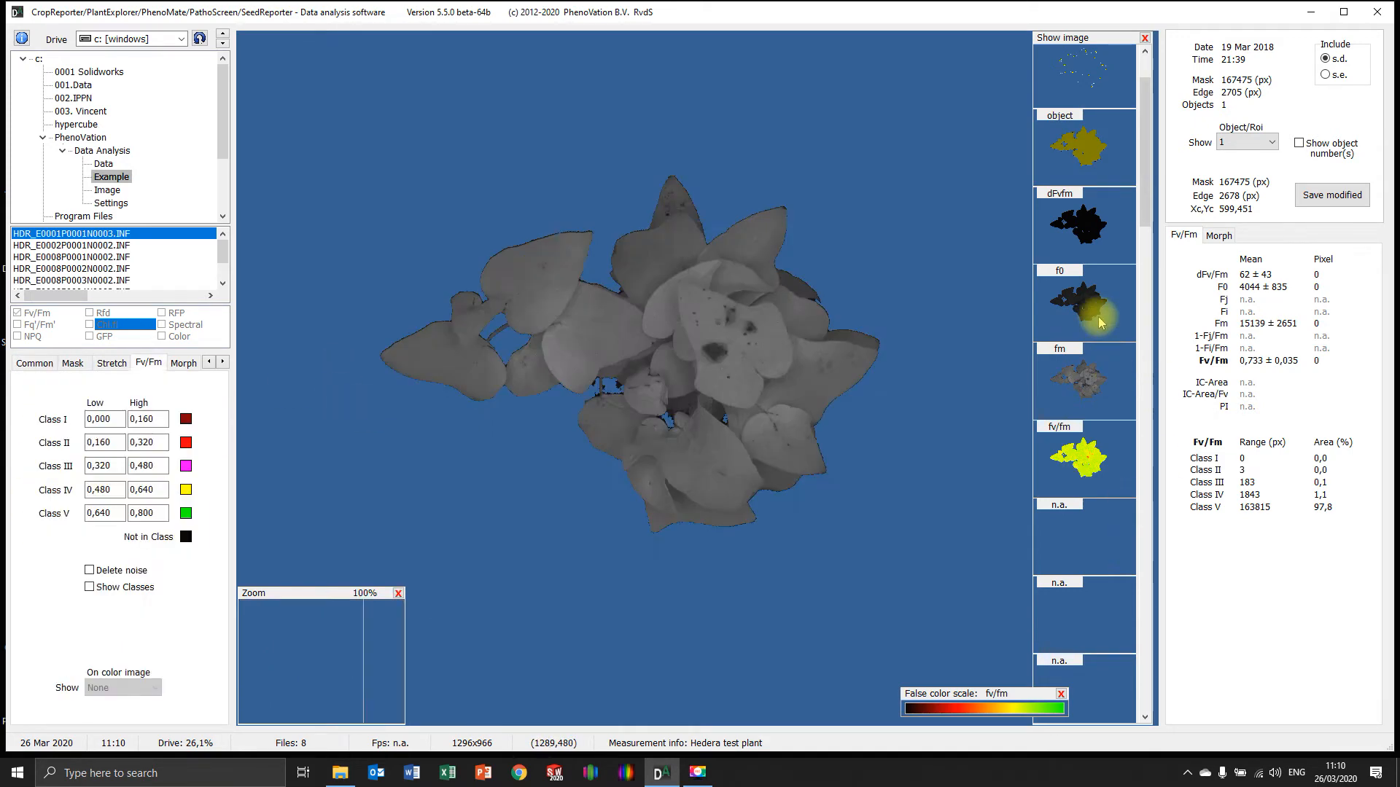
{"action": "left_click", "coordinate": [1103, 238]}
{"action": "left_click", "coordinate": [1079, 151]}
{"action": "scroll", "coordinate": [1090, 364], "scroll_direction": "down", "scroll_amount": 2}
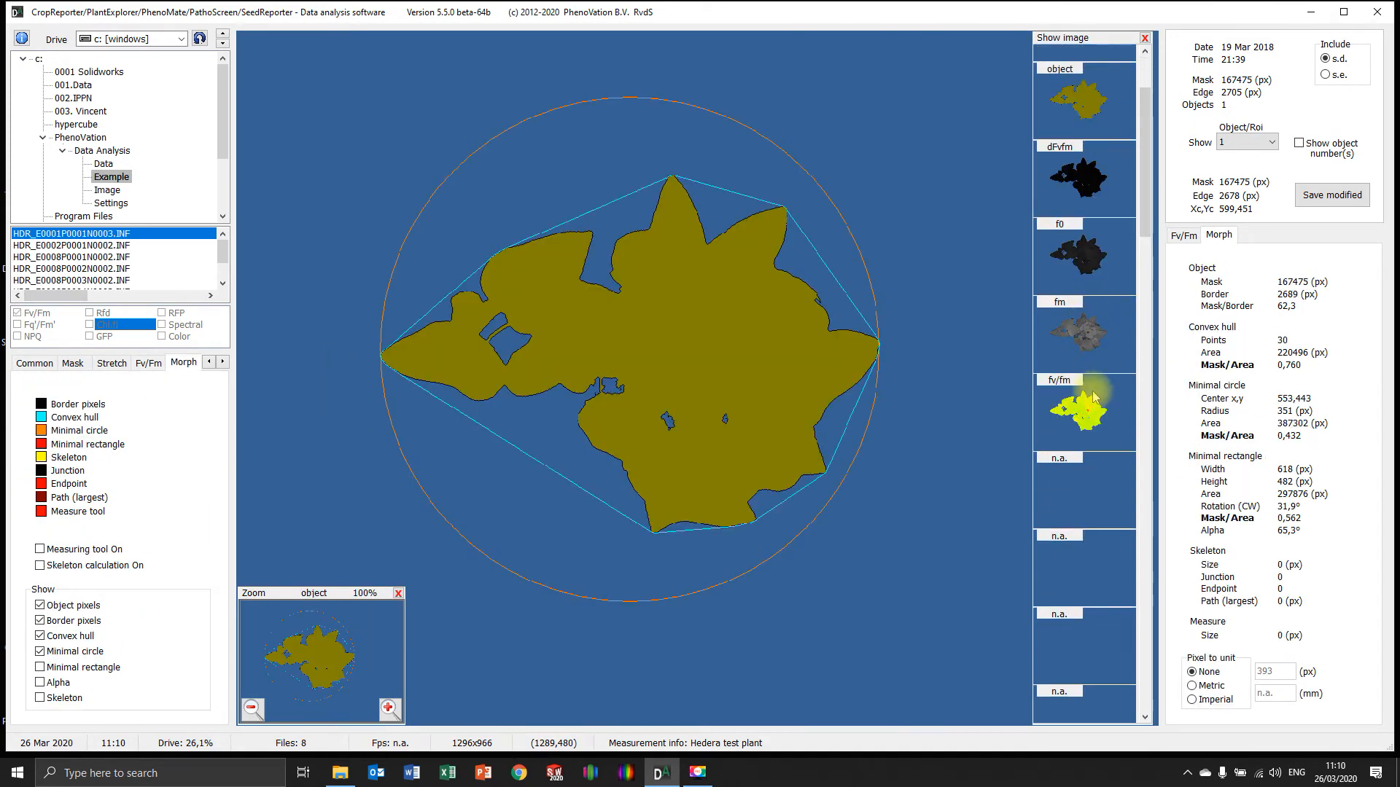
{"action": "left_click", "coordinate": [1092, 408]}
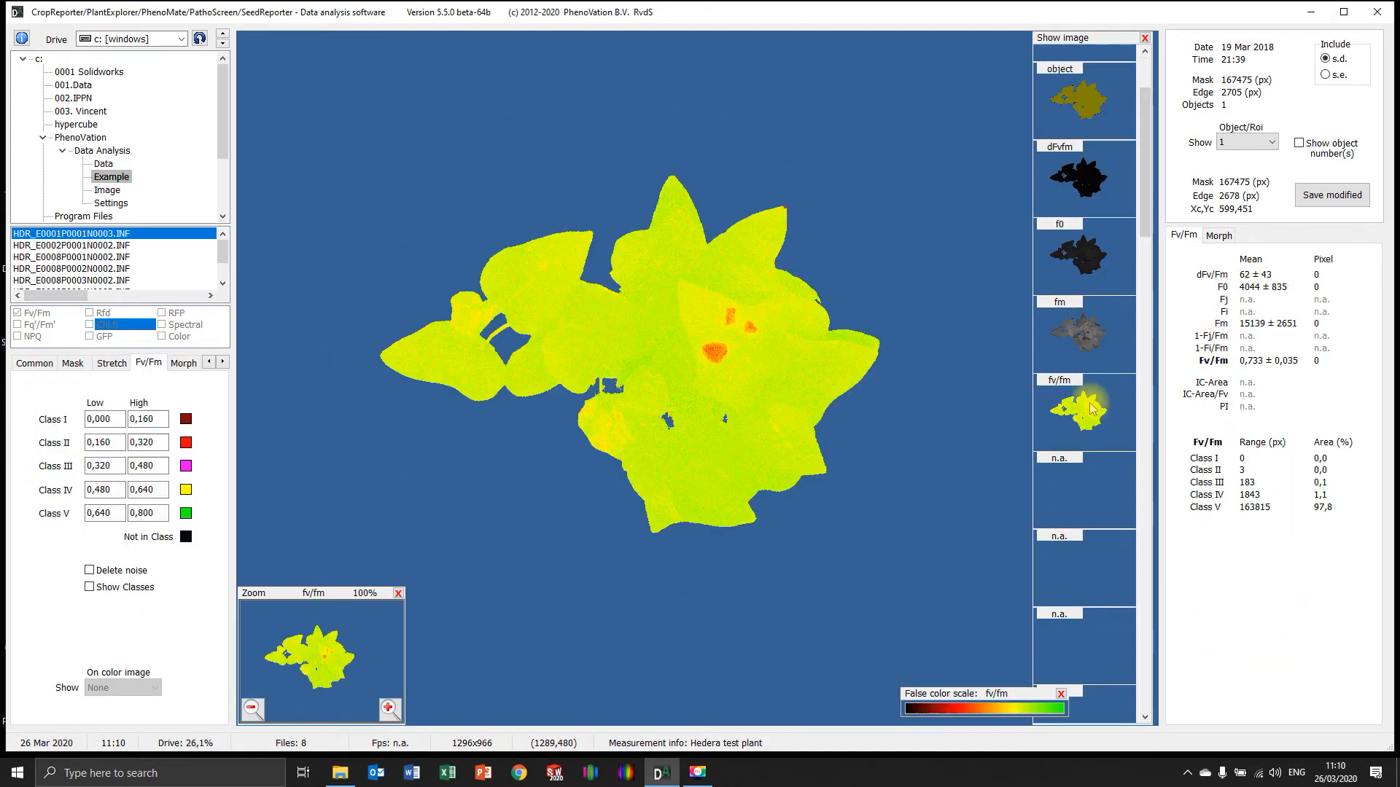
- Disable Keep file type fixed in the Common settings and include the Chl.fl, Spectral and Color data again
{"action": "right_click", "coordinate": [481, 423]}
{"action": "left_click", "coordinate": [514, 471]}
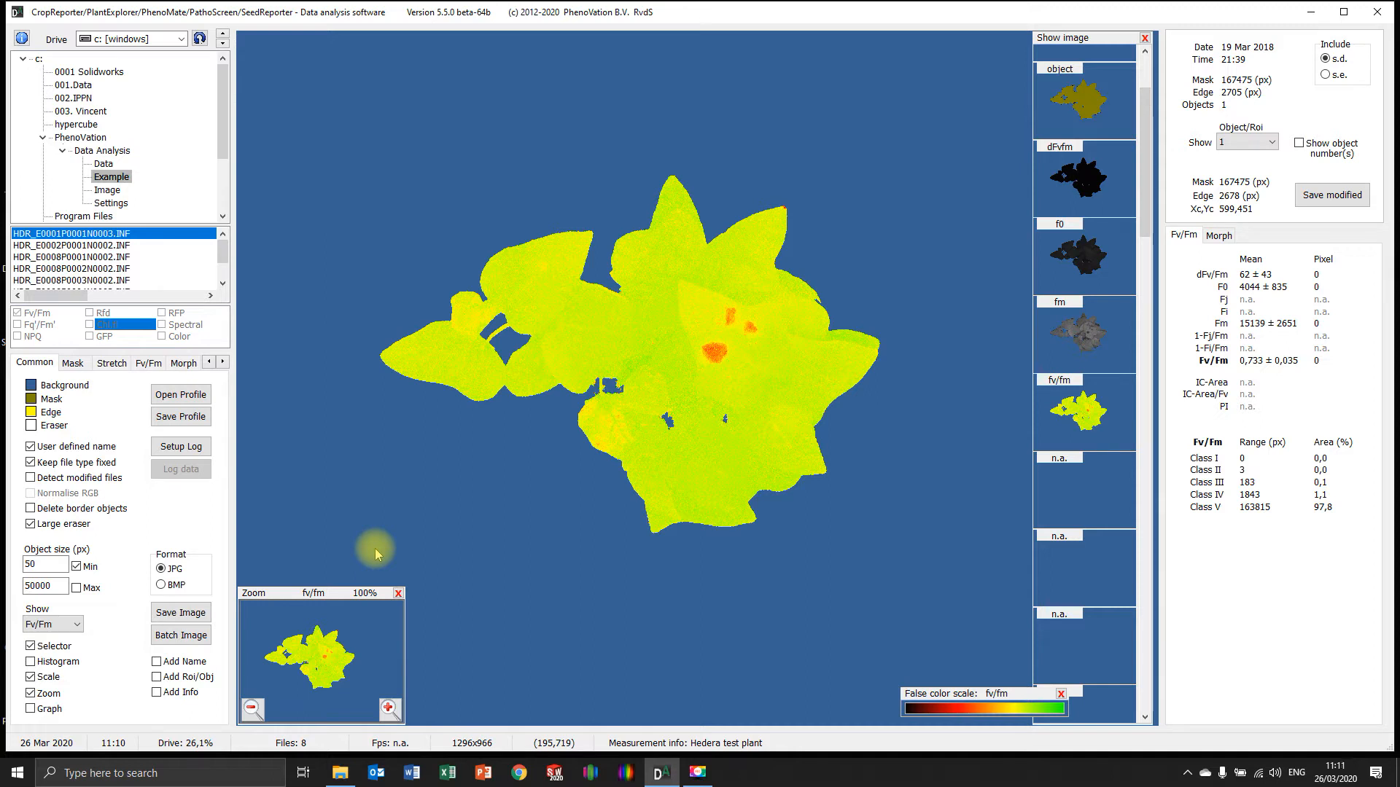
{"action": "left_click", "coordinate": [31, 463]}
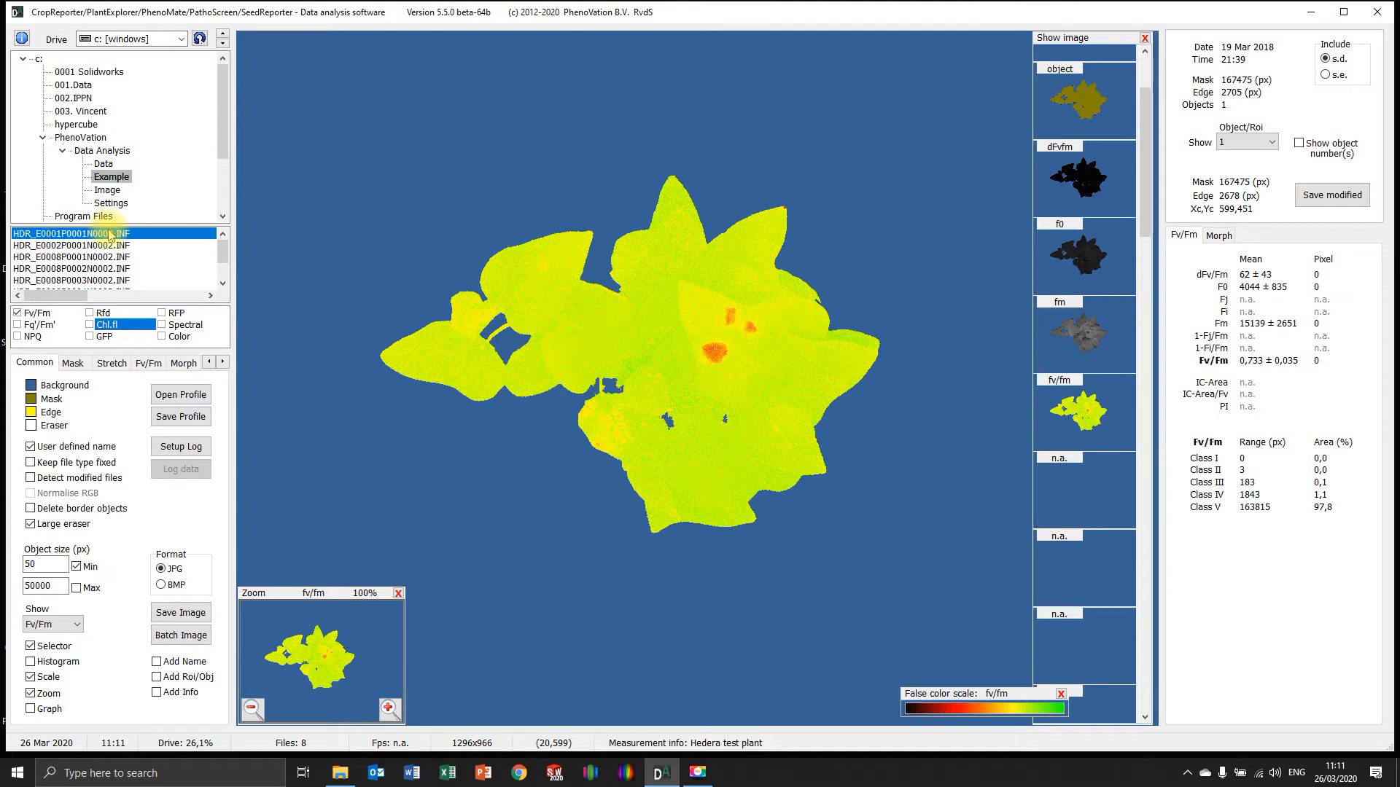
{"action": "left_click", "coordinate": [89, 325]}
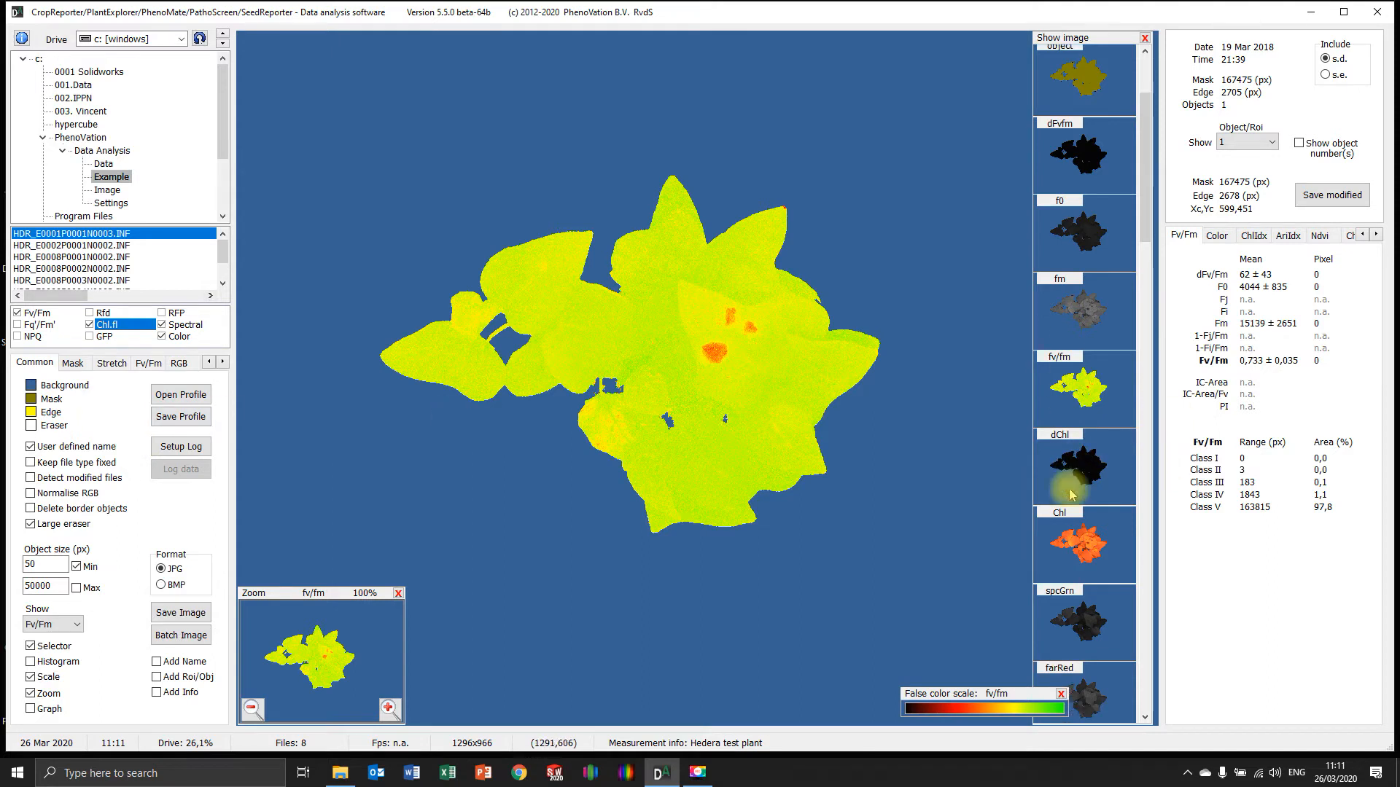
- Look through the list of available result images and display the fv/fm image
{"action": "scroll", "coordinate": [1086, 481], "scroll_direction": "down", "scroll_amount": 10}
{"action": "scroll", "coordinate": [1100, 486], "scroll_direction": "up", "scroll_amount": 10}
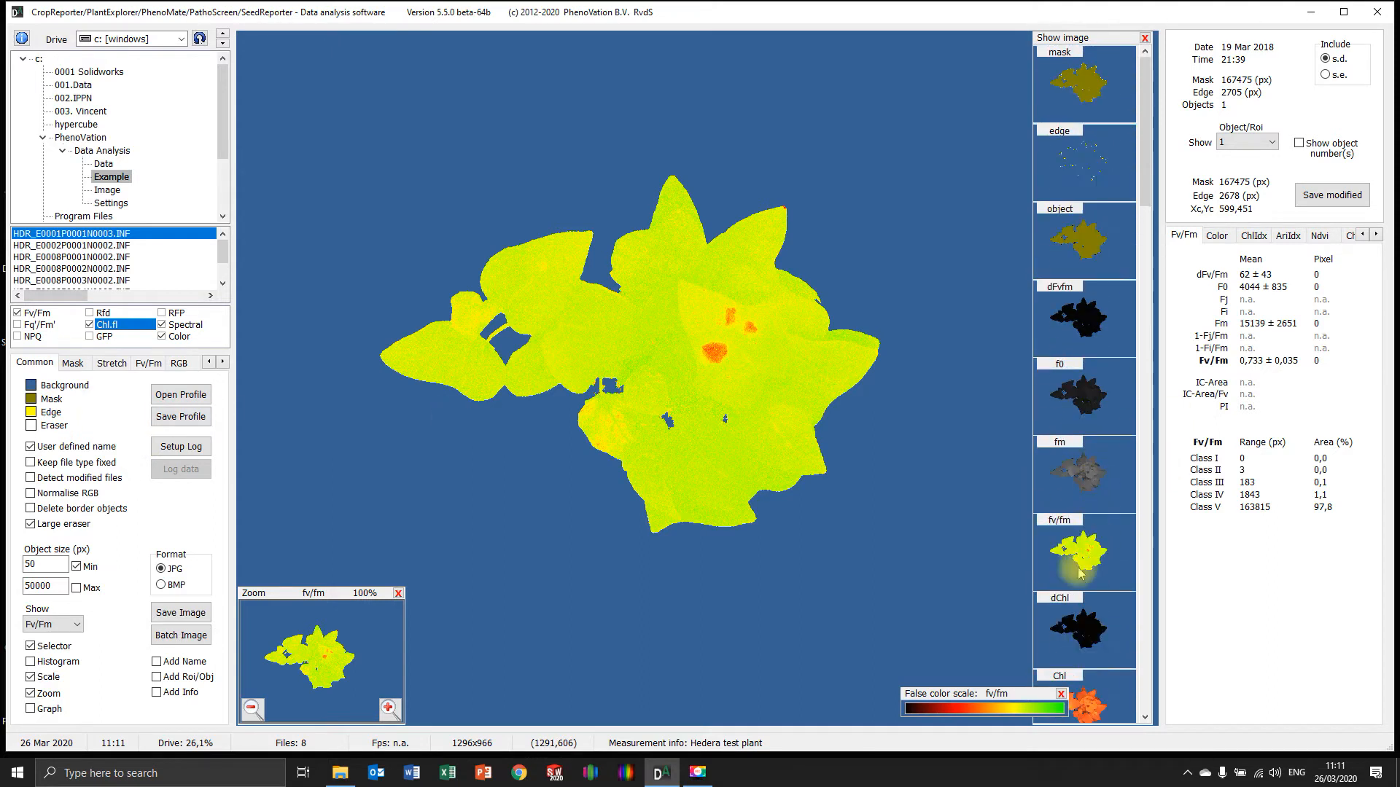
{"action": "left_click", "coordinate": [1077, 554]}
- With the Common settings shown, erase the tip of the plant's leftmost leaf and save the modified measurement
{"action": "right_click", "coordinate": [363, 387]}
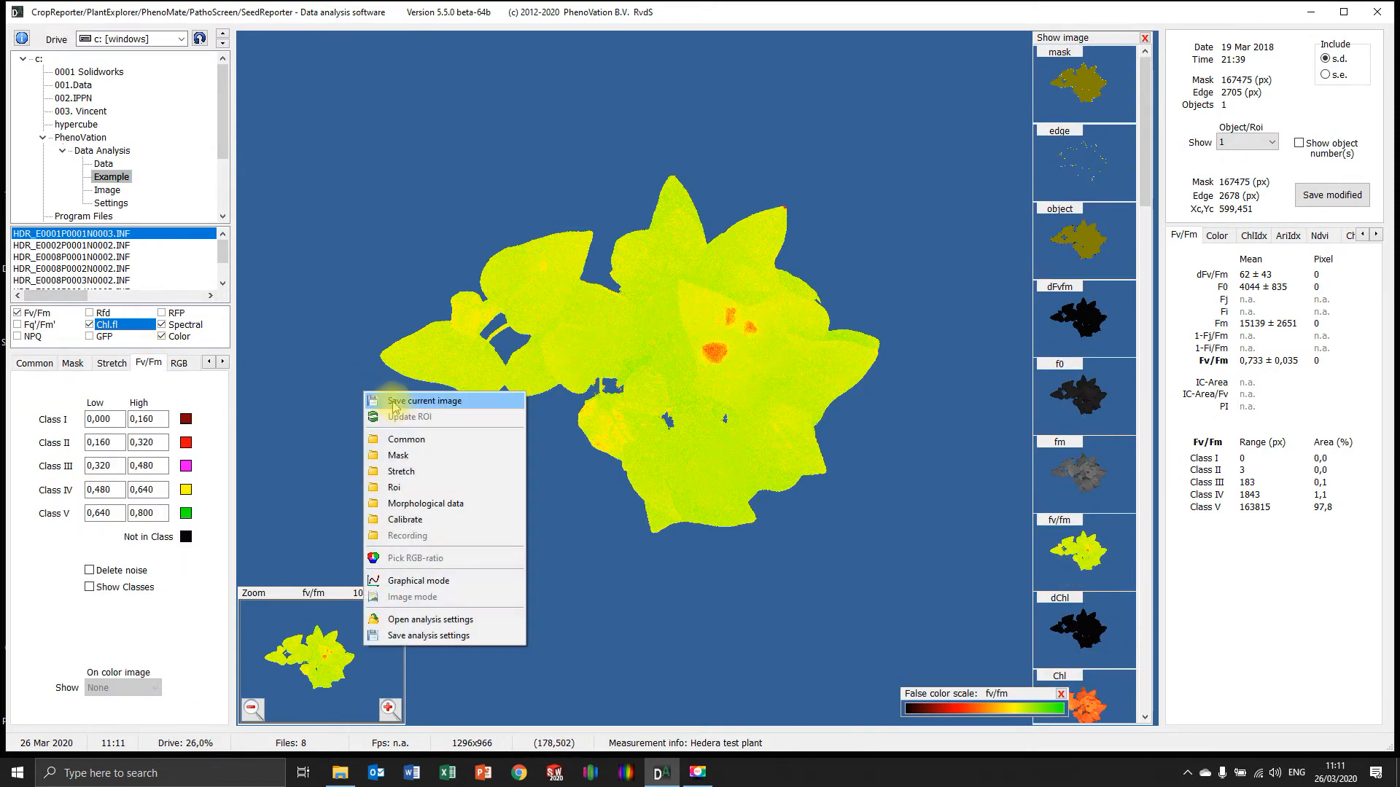
{"action": "left_click", "coordinate": [401, 441]}
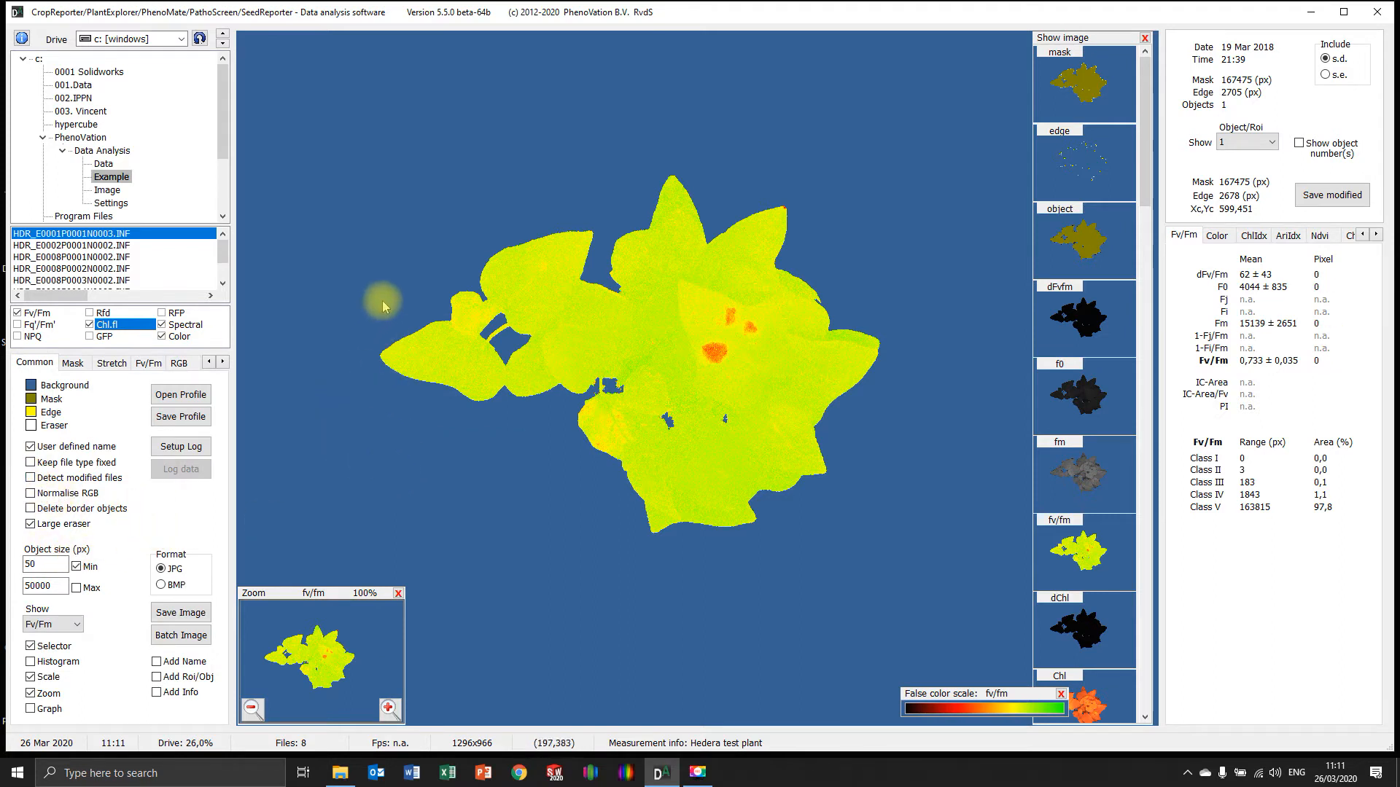
{"action": "mouse_move", "coordinate": [401, 387]}
{"action": "left_mouse_down"}
{"action": "mouse_move", "coordinate": [384, 361]}
{"action": "mouse_move", "coordinate": [394, 350]}
{"action": "left_mouse_up"}
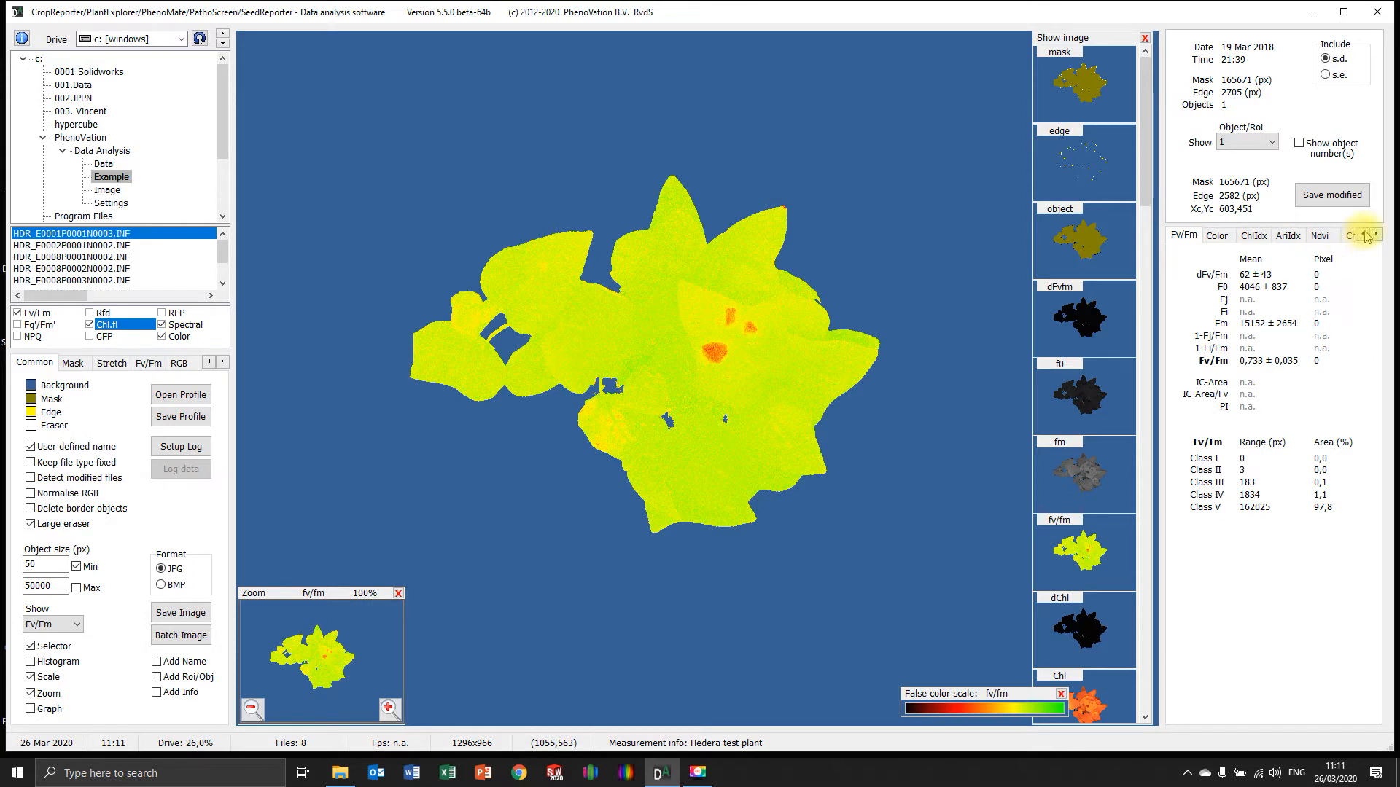
{"action": "left_click", "coordinate": [1333, 197]}
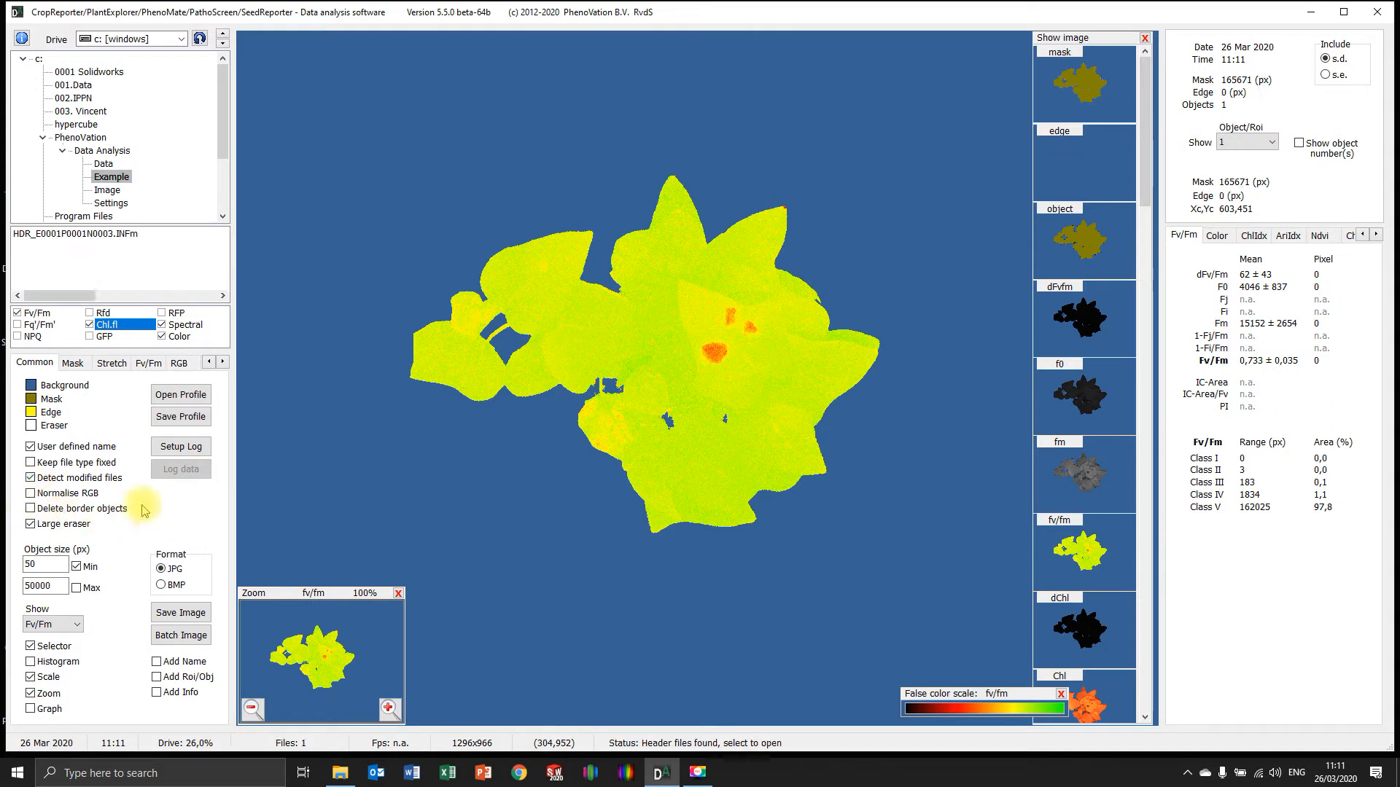
- Switch from the modified measurement HDR_E0001P0001N0003.INFm to the original HDR_E0001P0001N0003.INF by disabling Detect modified files
{"action": "left_click", "coordinate": [90, 233]}
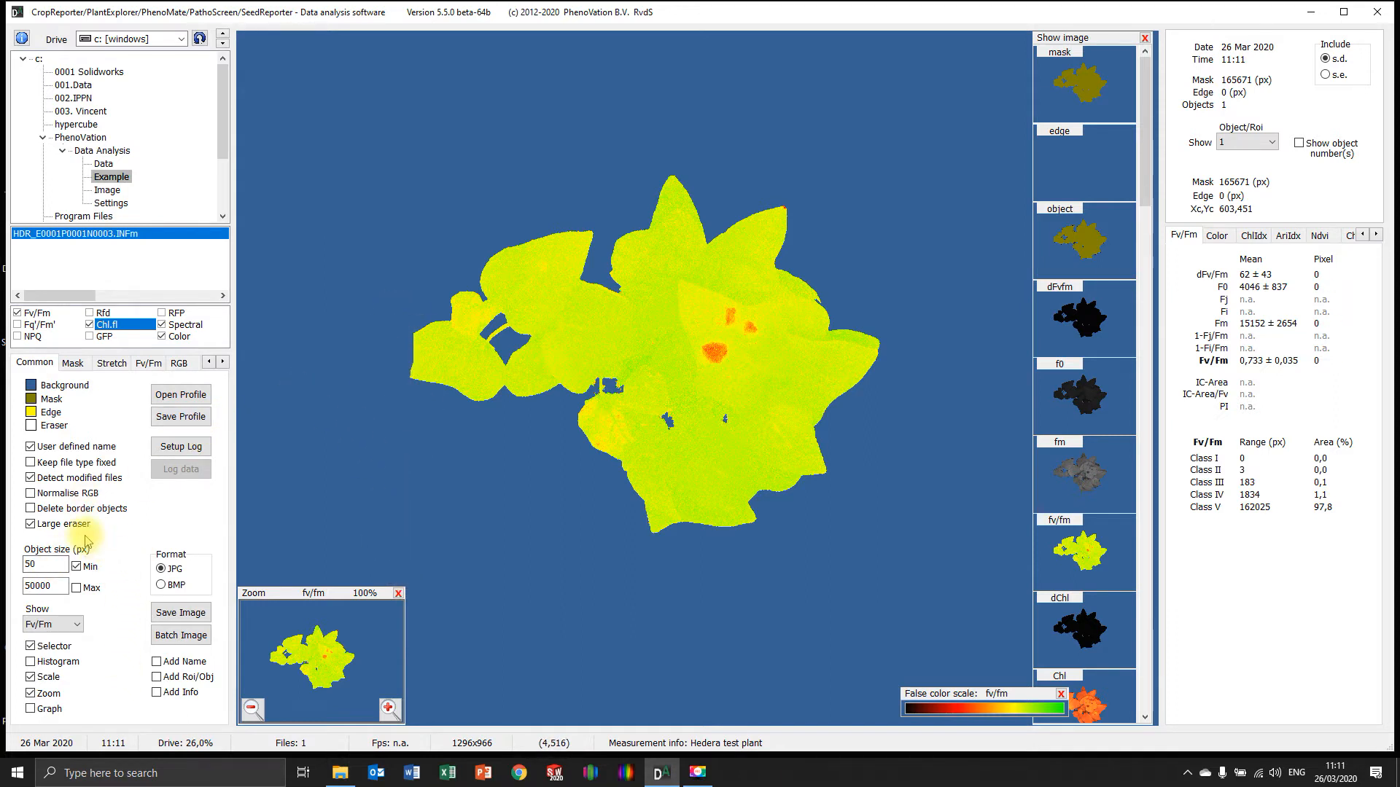
{"action": "left_click", "coordinate": [31, 479]}
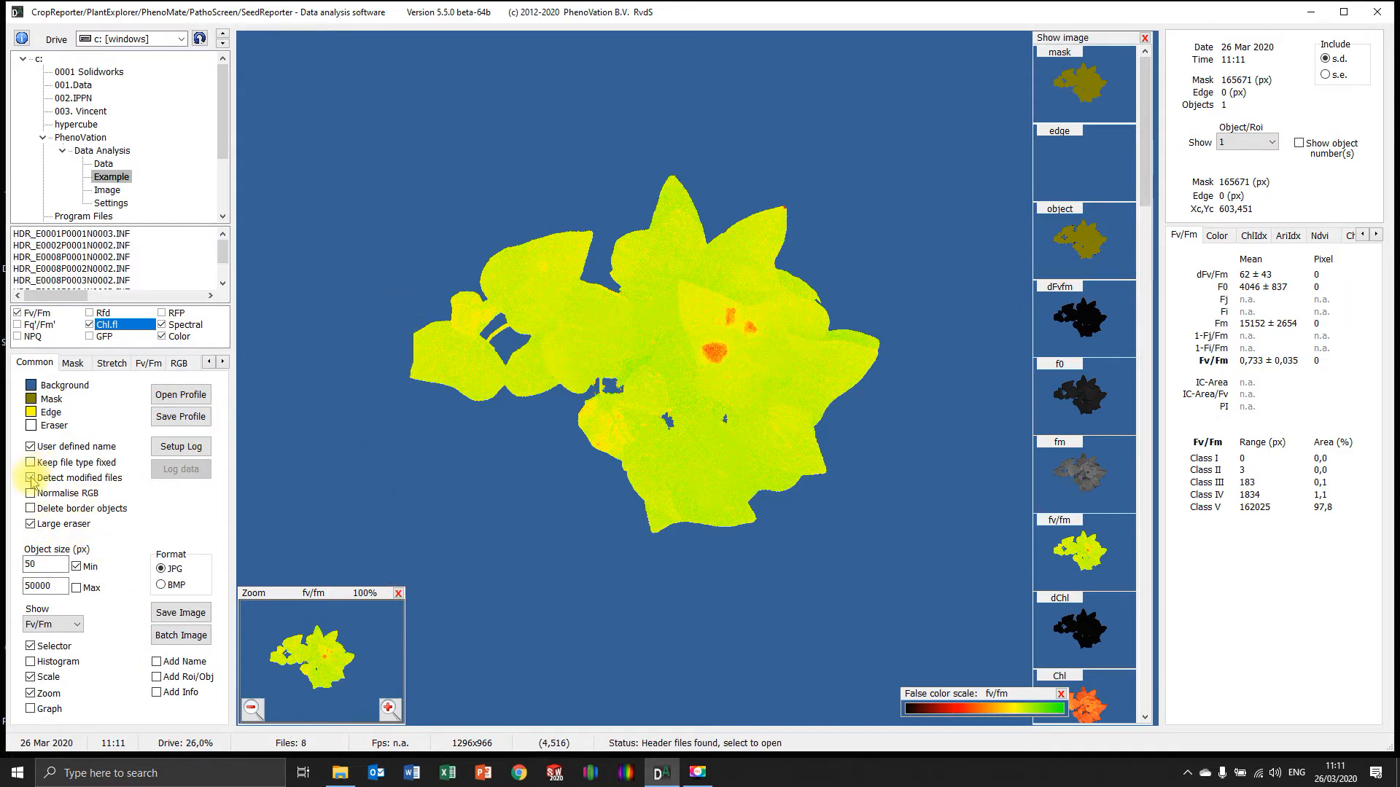
{"action": "left_click", "coordinate": [102, 235]}
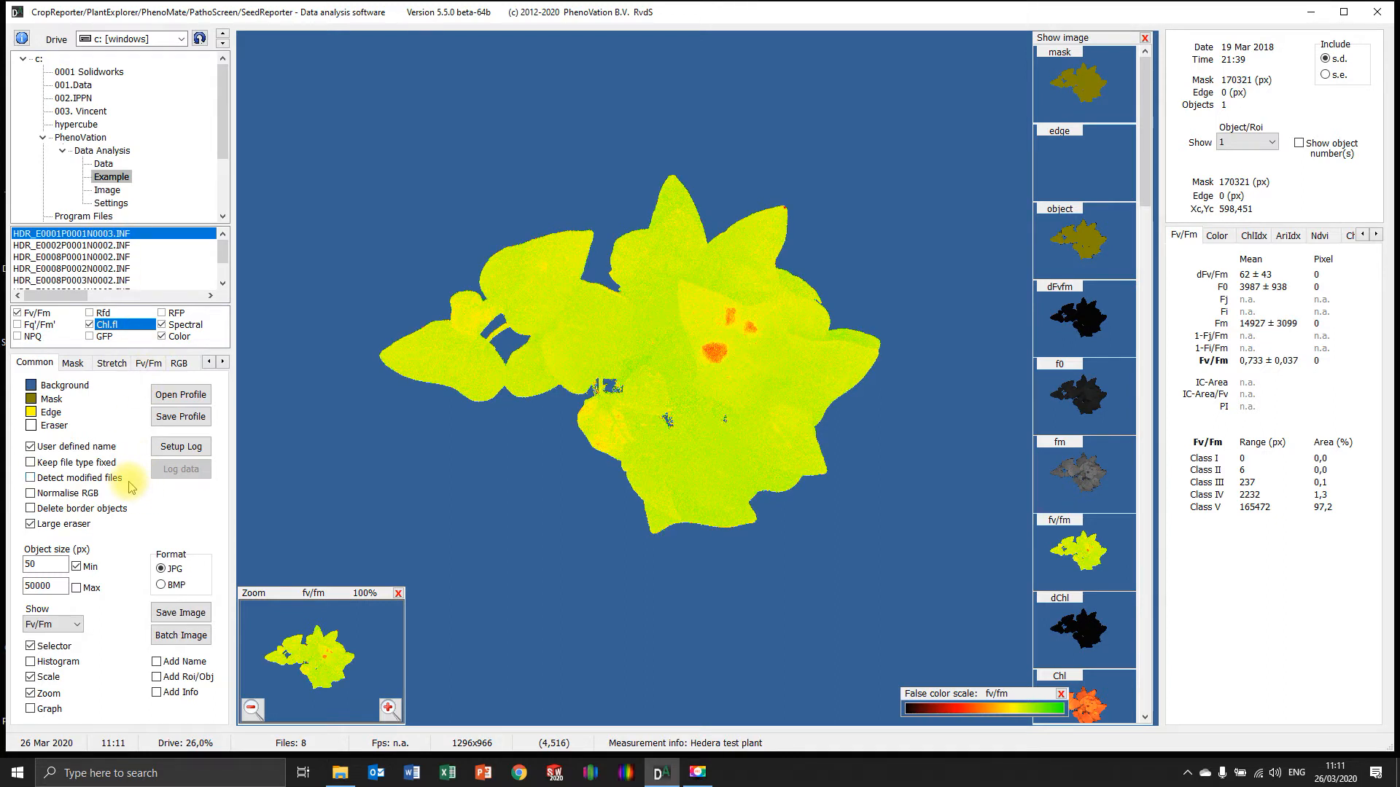
- Try erasing broad strokes across the right half of the plant and undo the erasing
{"action": "mouse_move", "coordinate": [678, 172]}
{"action": "left_mouse_down"}
{"action": "mouse_move", "coordinate": [678, 143]}
{"action": "mouse_move", "coordinate": [672, 525]}
{"action": "mouse_move", "coordinate": [686, 563]}
{"action": "mouse_move", "coordinate": [822, 431]}
{"action": "mouse_move", "coordinate": [782, 365]}
{"action": "mouse_move", "coordinate": [830, 290]}
{"action": "mouse_move", "coordinate": [729, 248]}
{"action": "mouse_move", "coordinate": [689, 182]}
{"action": "mouse_move", "coordinate": [732, 274]}
{"action": "mouse_move", "coordinate": [703, 328]}
{"action": "mouse_move", "coordinate": [697, 514]}
{"action": "mouse_move", "coordinate": [811, 367]}
{"action": "mouse_move", "coordinate": [765, 533]}
{"action": "left_mouse_up"}
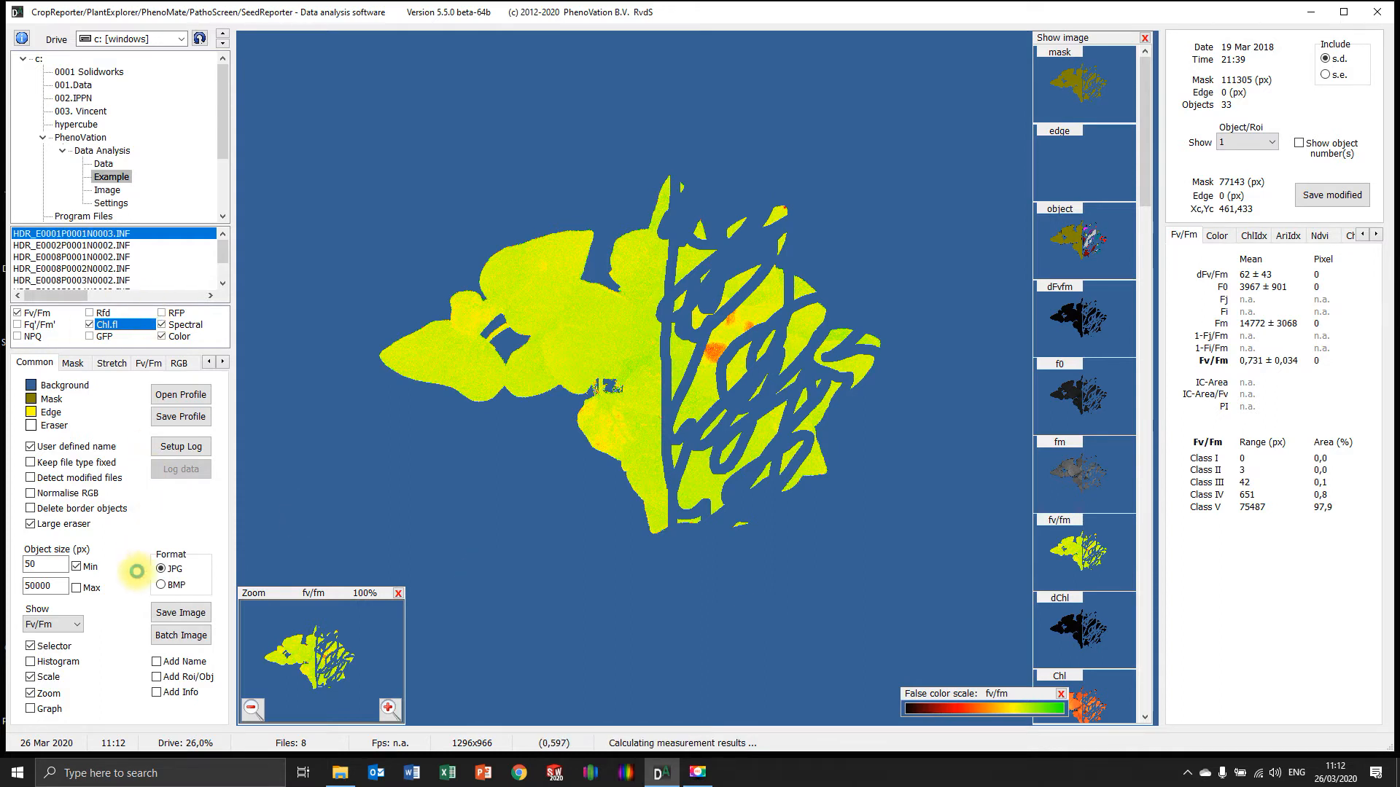
{"action": "key", "text": "ctrl+z"}
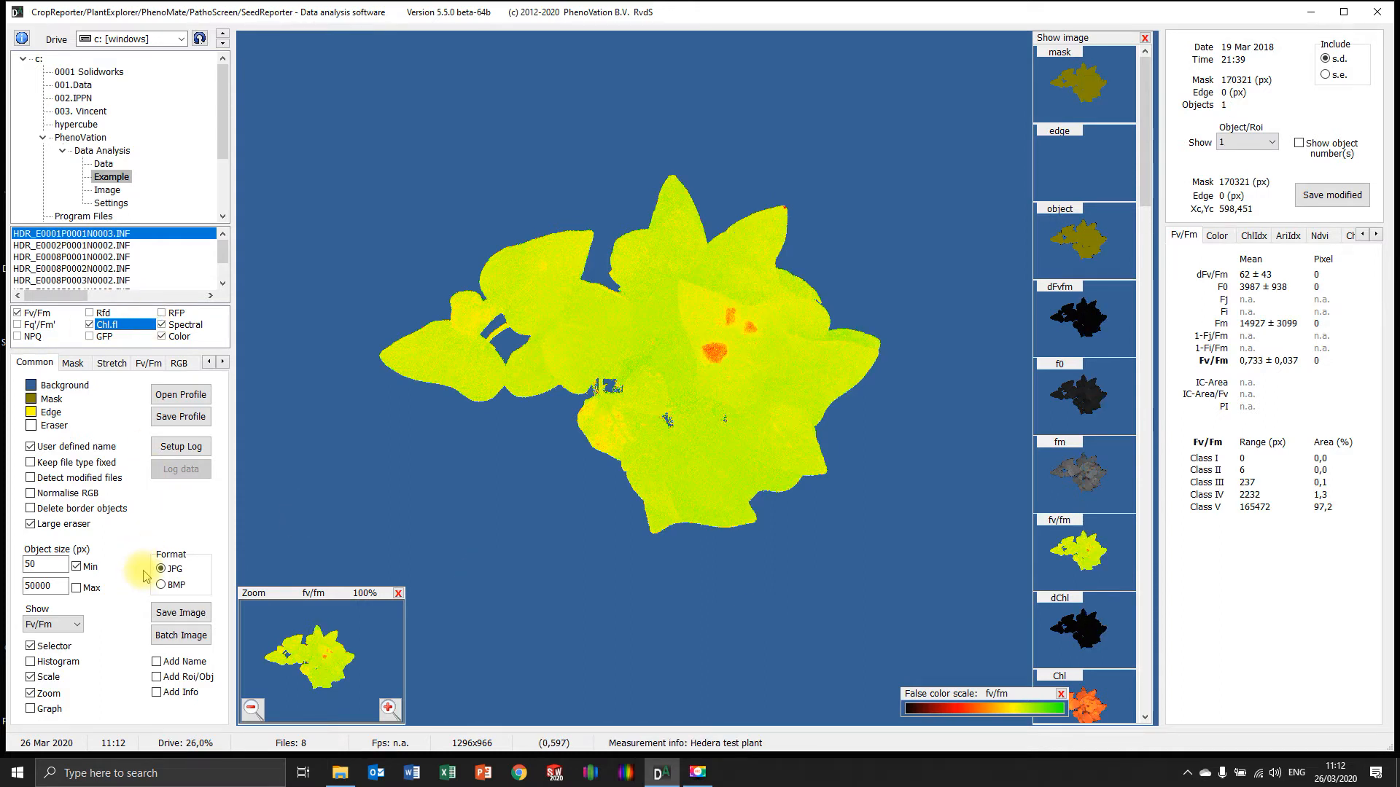
- Display the color image and enable Normalise RGB in the Common settings
{"action": "scroll", "coordinate": [1115, 484], "scroll_direction": "down", "scroll_amount": 3}
{"action": "scroll", "coordinate": [1116, 485], "scroll_direction": "down", "scroll_amount": 6}
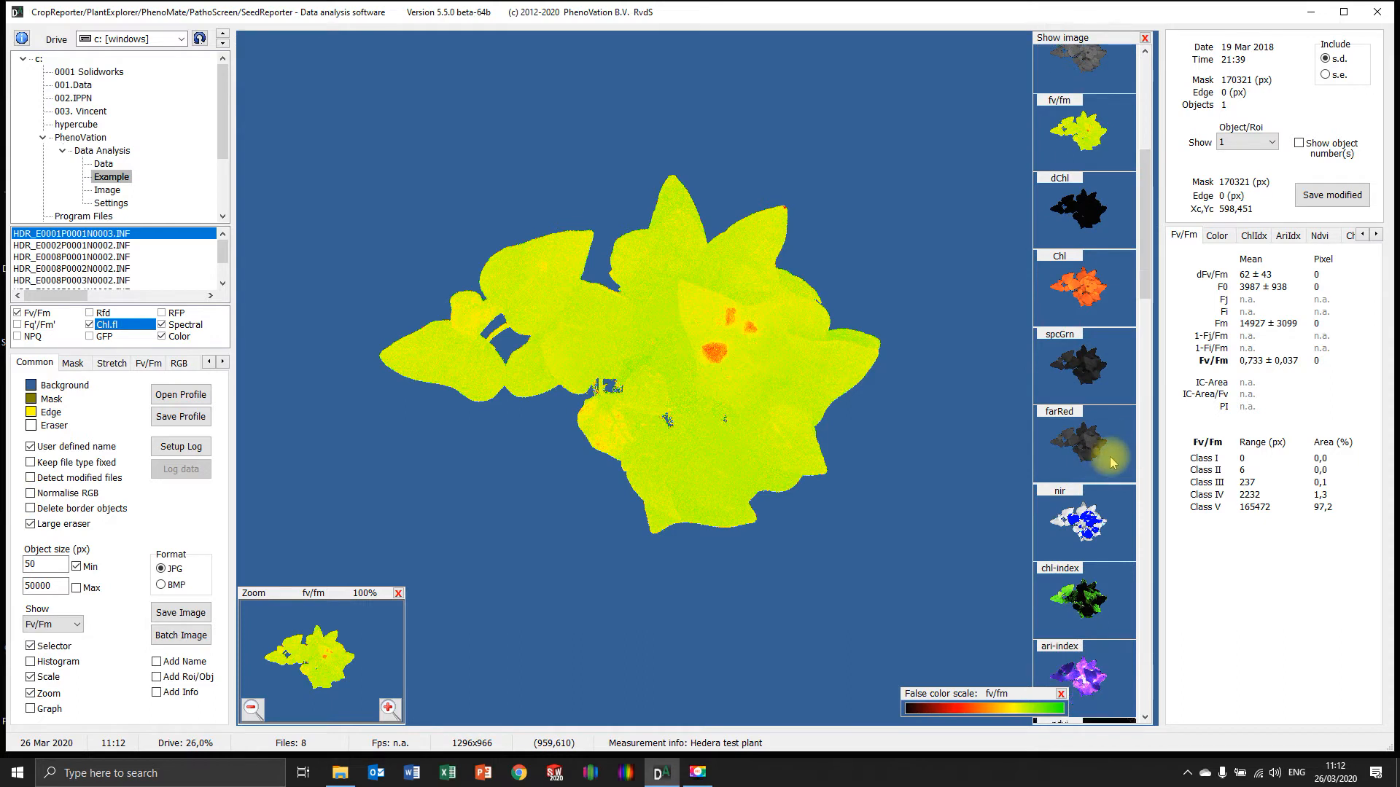
{"action": "left_click", "coordinate": [1097, 602]}
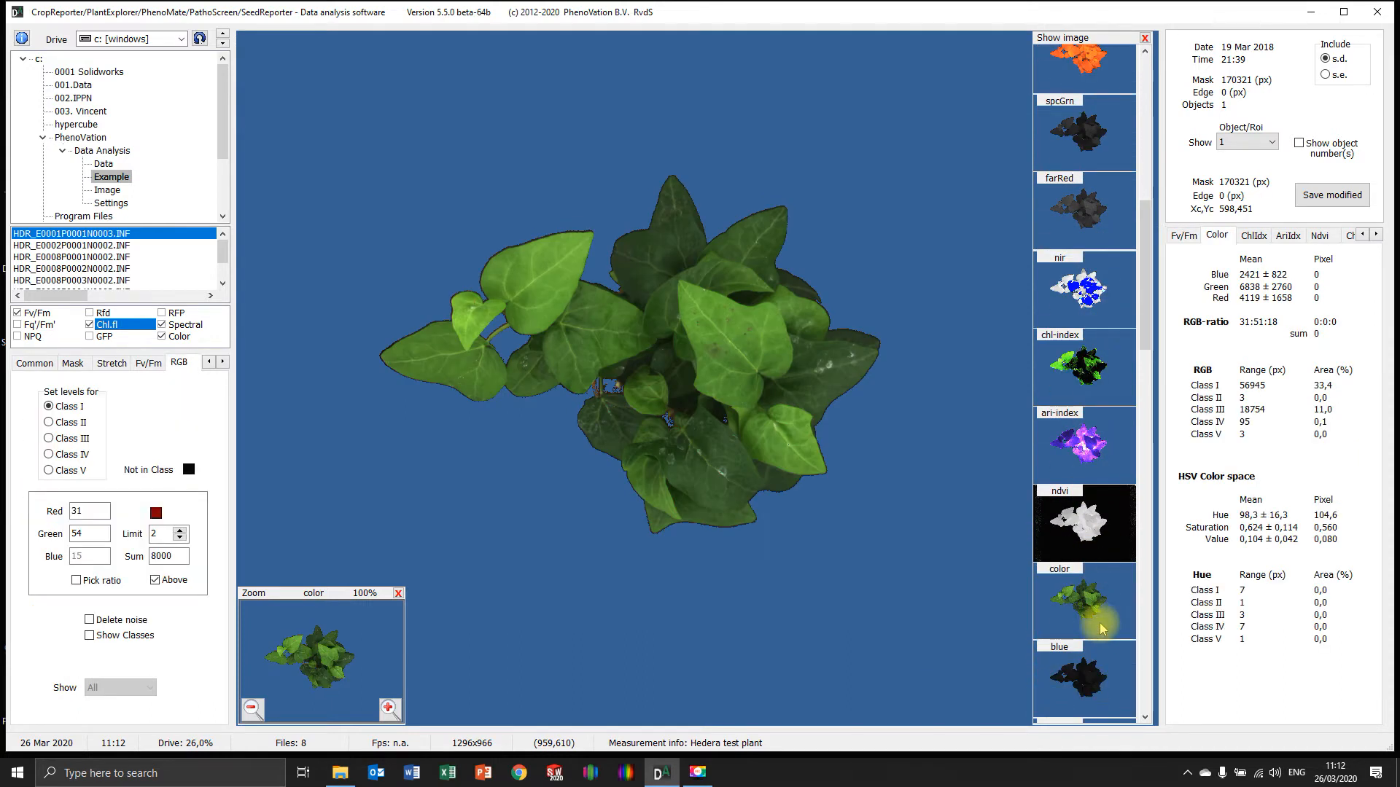
{"action": "right_click", "coordinate": [362, 357]}
{"action": "left_click", "coordinate": [406, 405]}
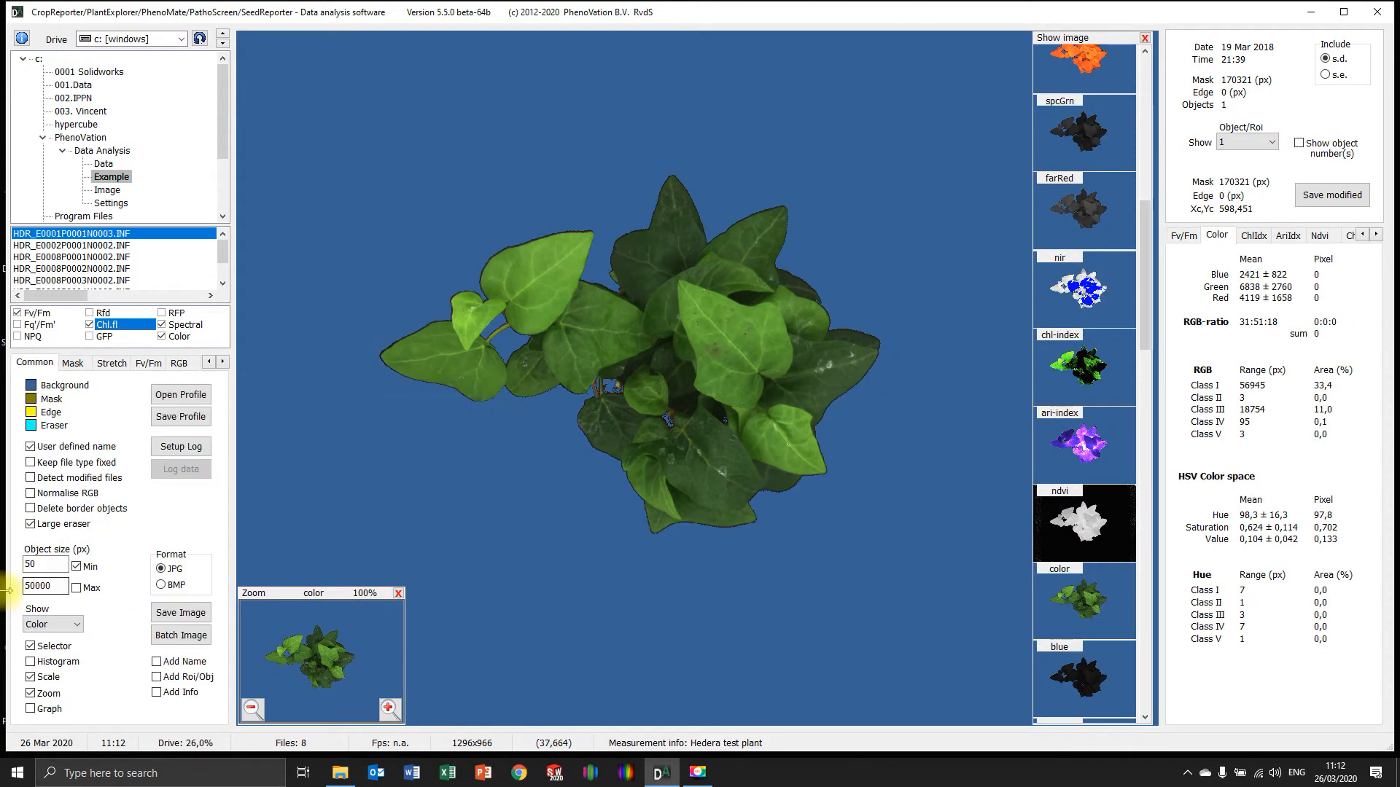
{"action": "left_click", "coordinate": [31, 495]}
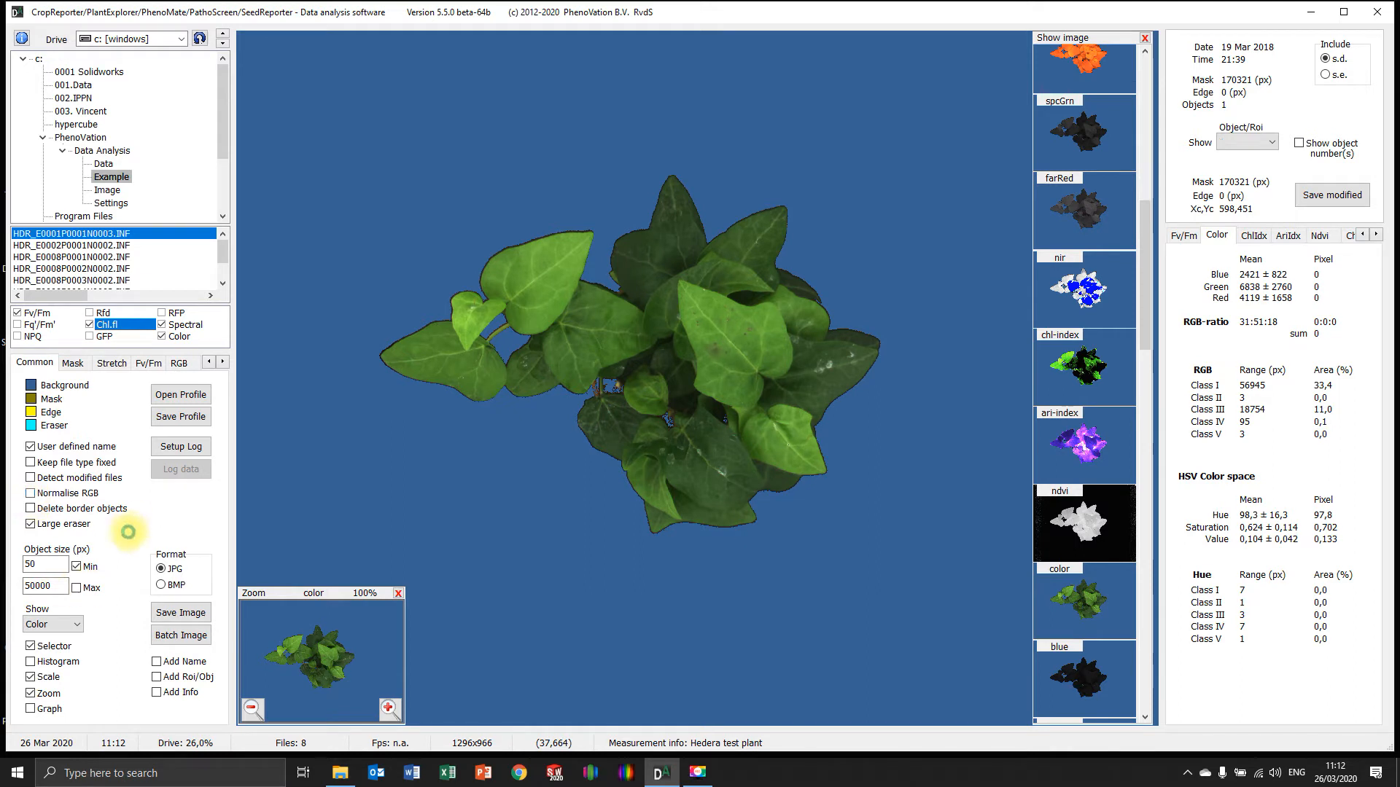
- Lower the Color stretch factor to 28, keeping the Rgb/Spc factor at 15
{"action": "left_click", "coordinate": [112, 363]}
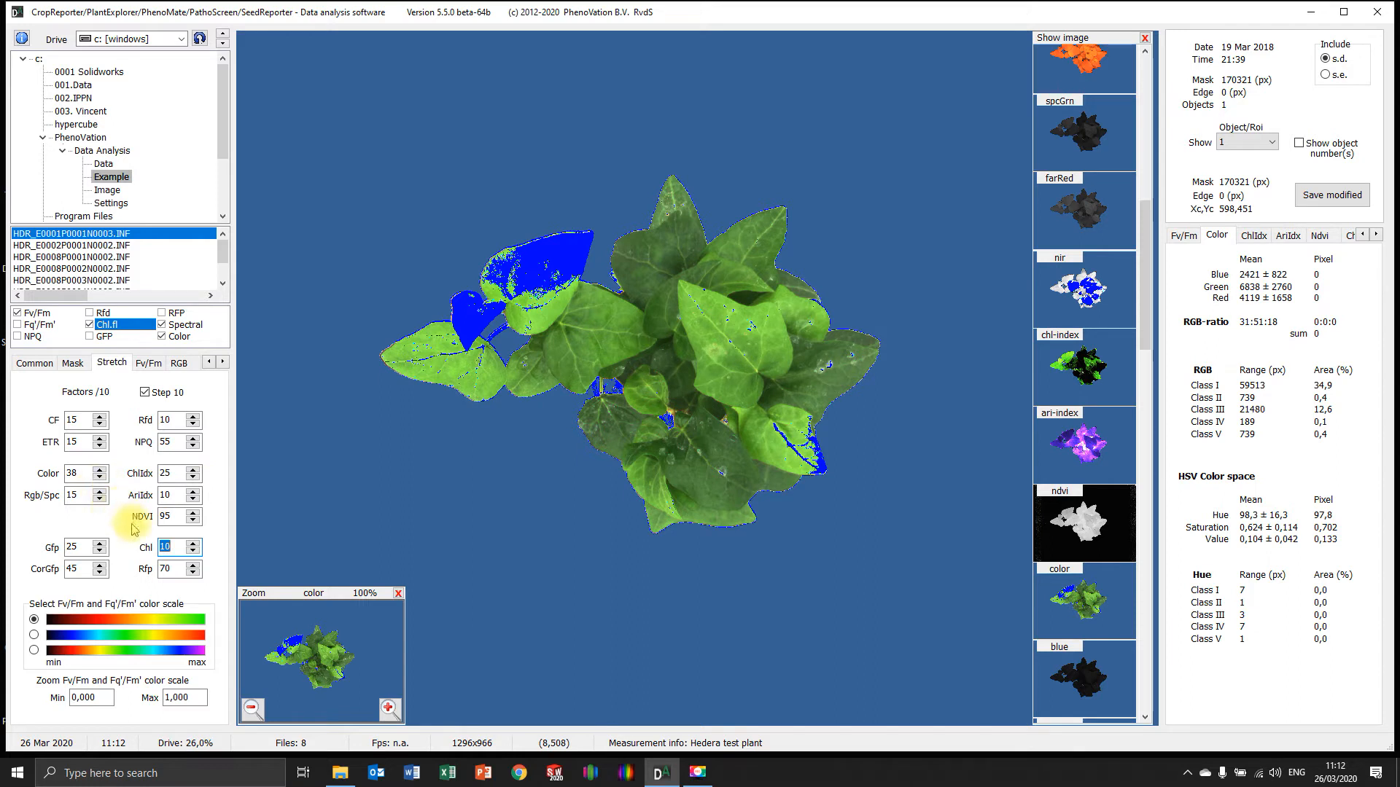
{"action": "left_click", "coordinate": [100, 501]}
{"action": "left_click", "coordinate": [100, 491]}
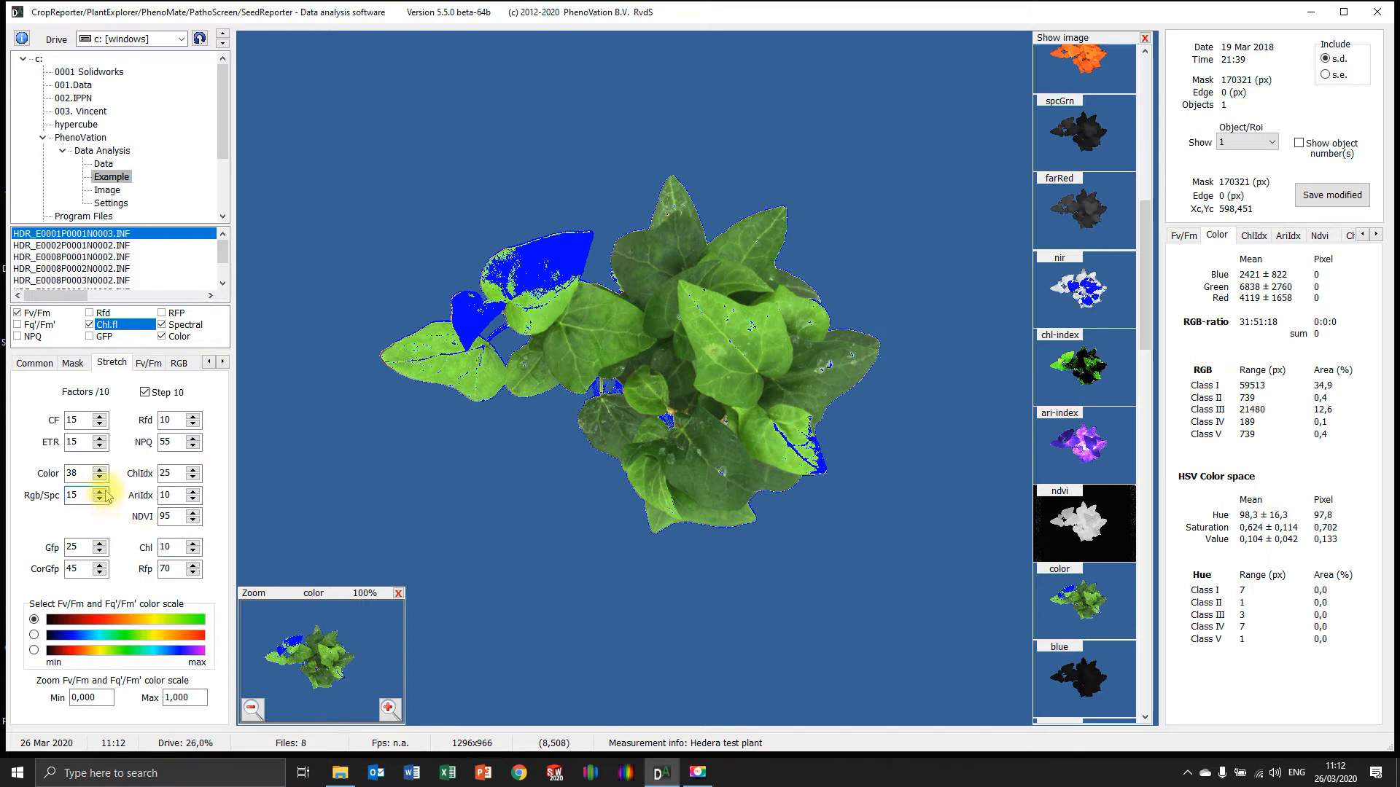
{"action": "left_click", "coordinate": [100, 478]}
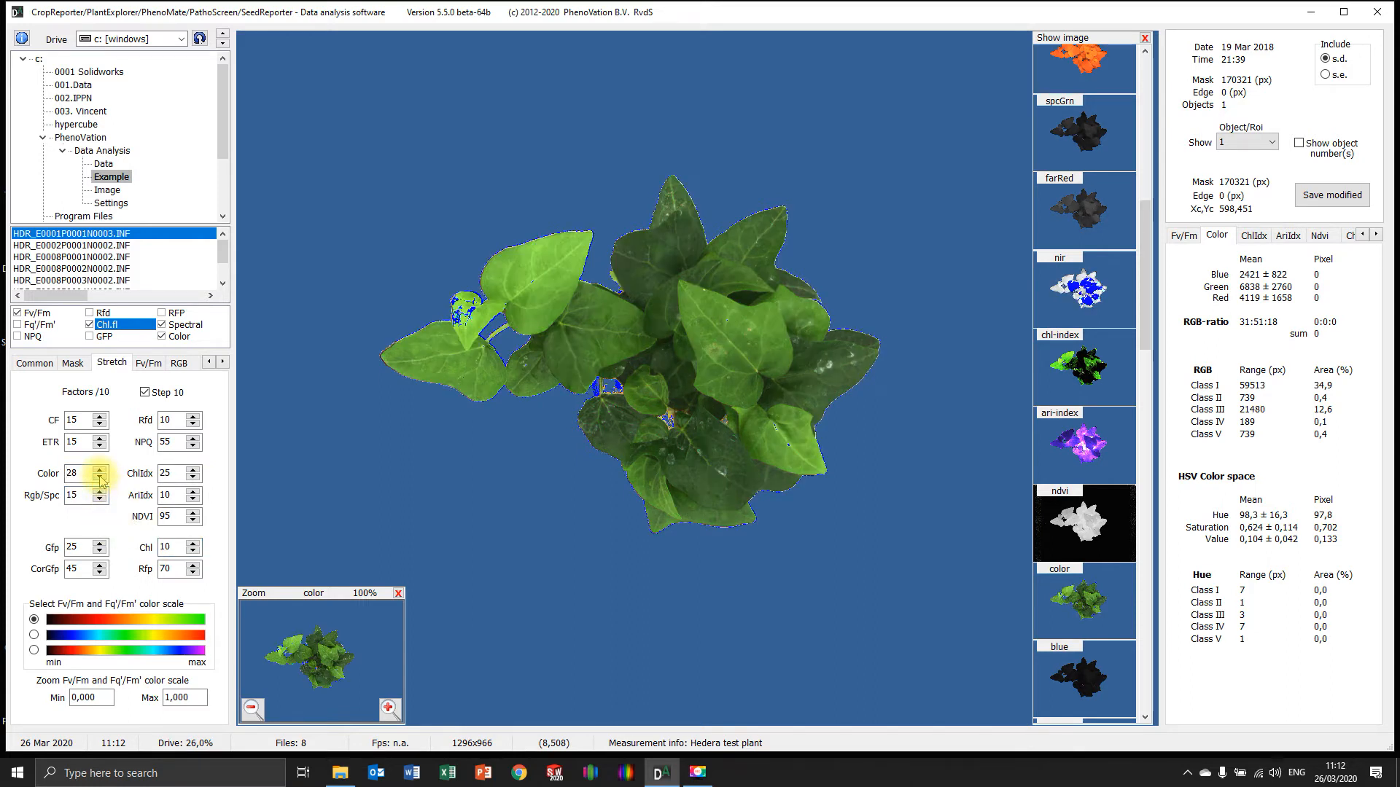
- Return to the Common settings and disable Normalise RGB
{"action": "right_click", "coordinate": [323, 423]}
{"action": "left_click", "coordinate": [368, 474]}
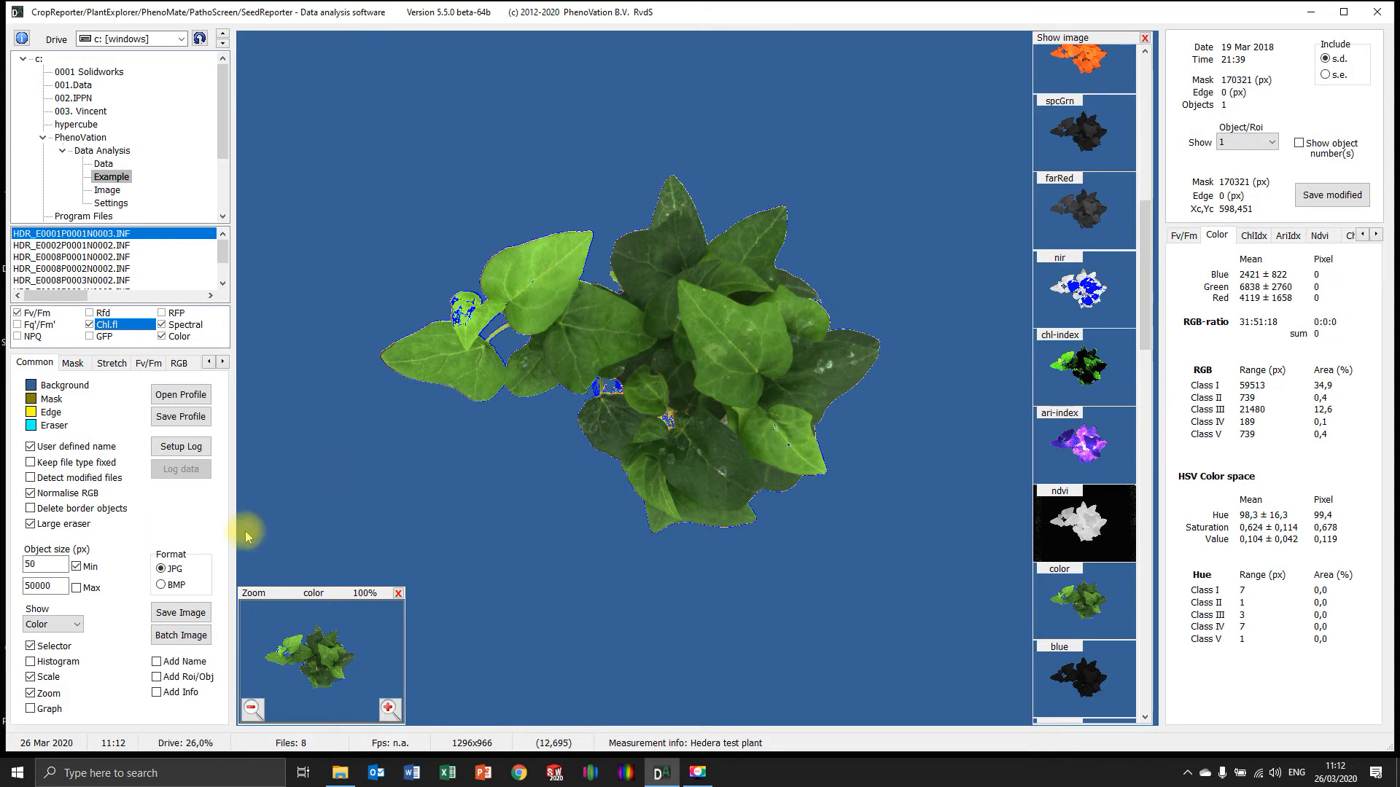
{"action": "left_click", "coordinate": [31, 494]}
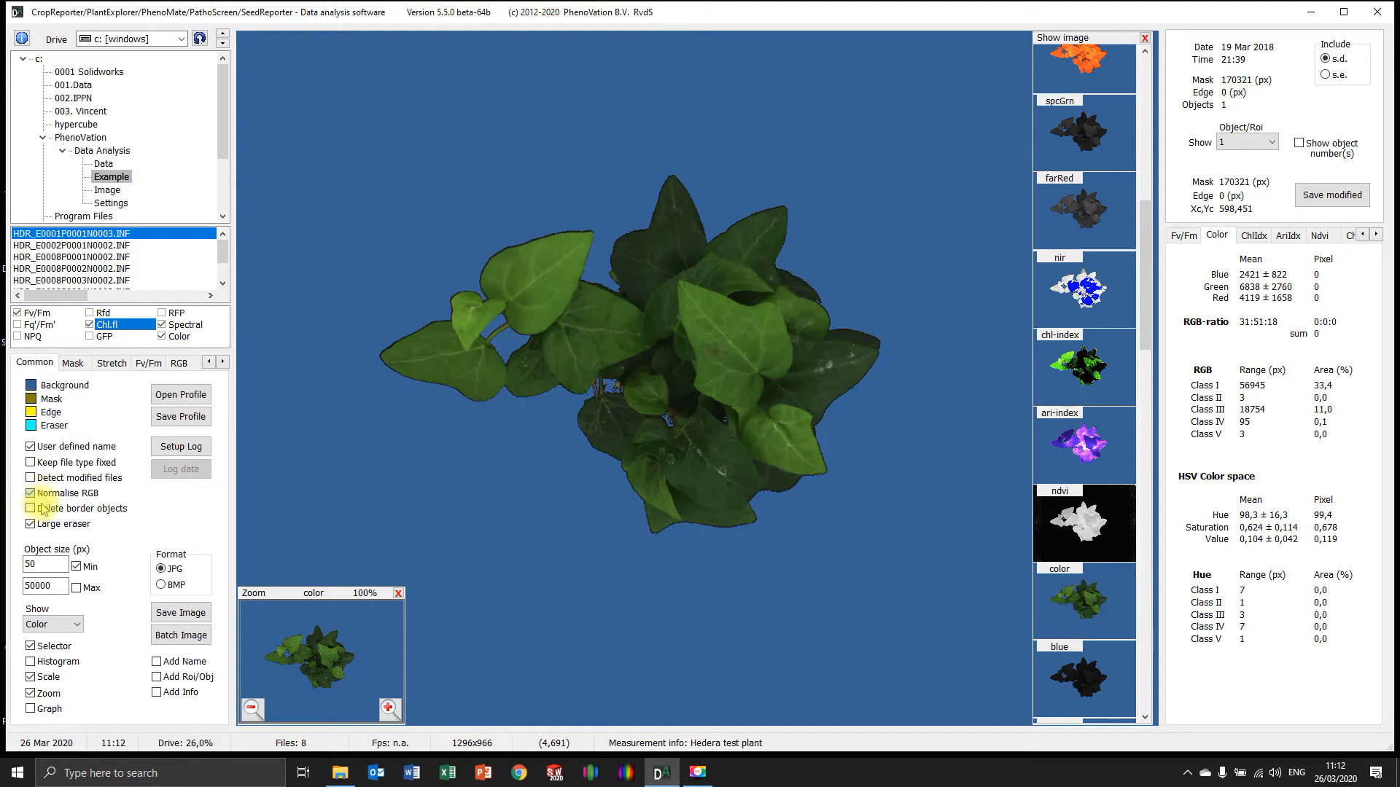
- Enable Delete border objects for the color image and disable it again
{"action": "right_click", "coordinate": [304, 441]}
{"action": "left_click", "coordinate": [199, 520]}
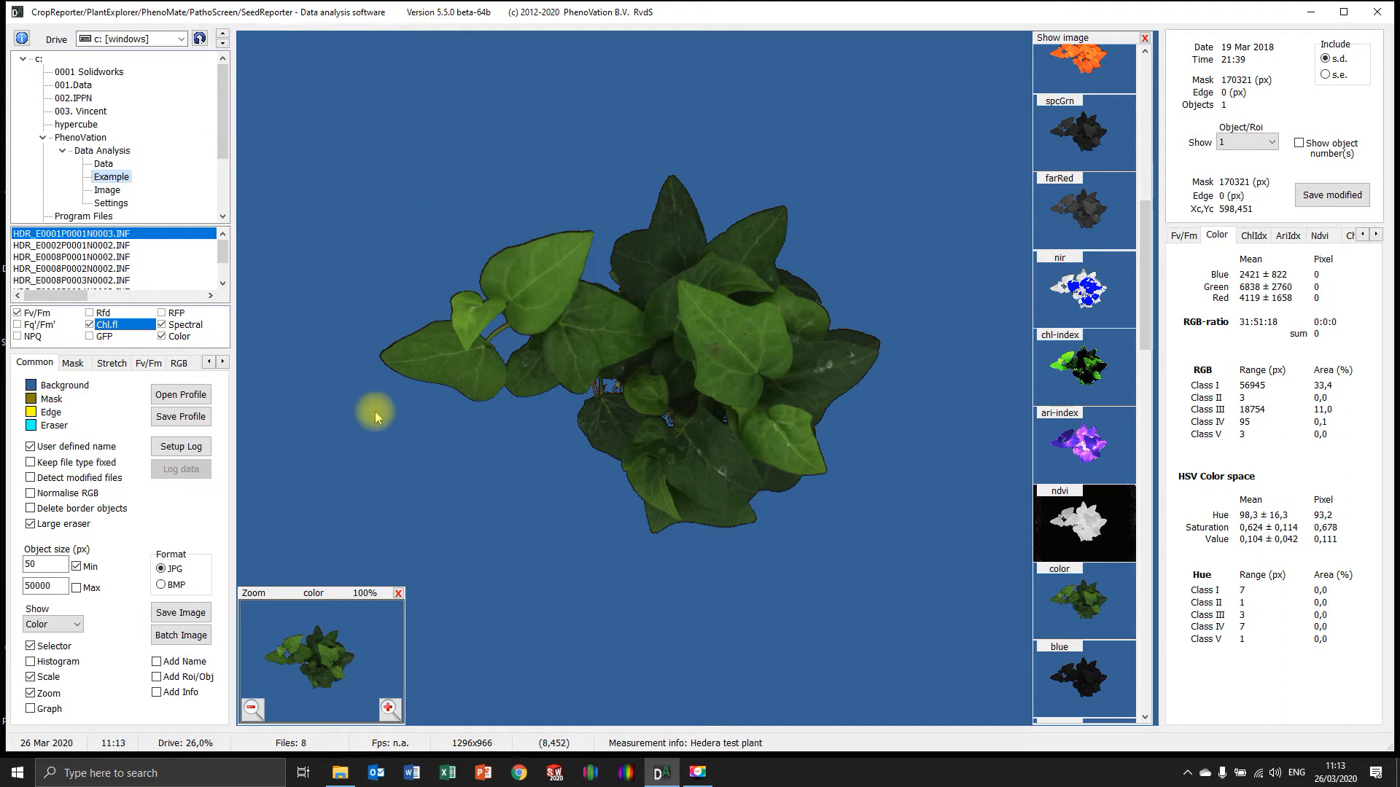
{"action": "left_click", "coordinate": [124, 535]}
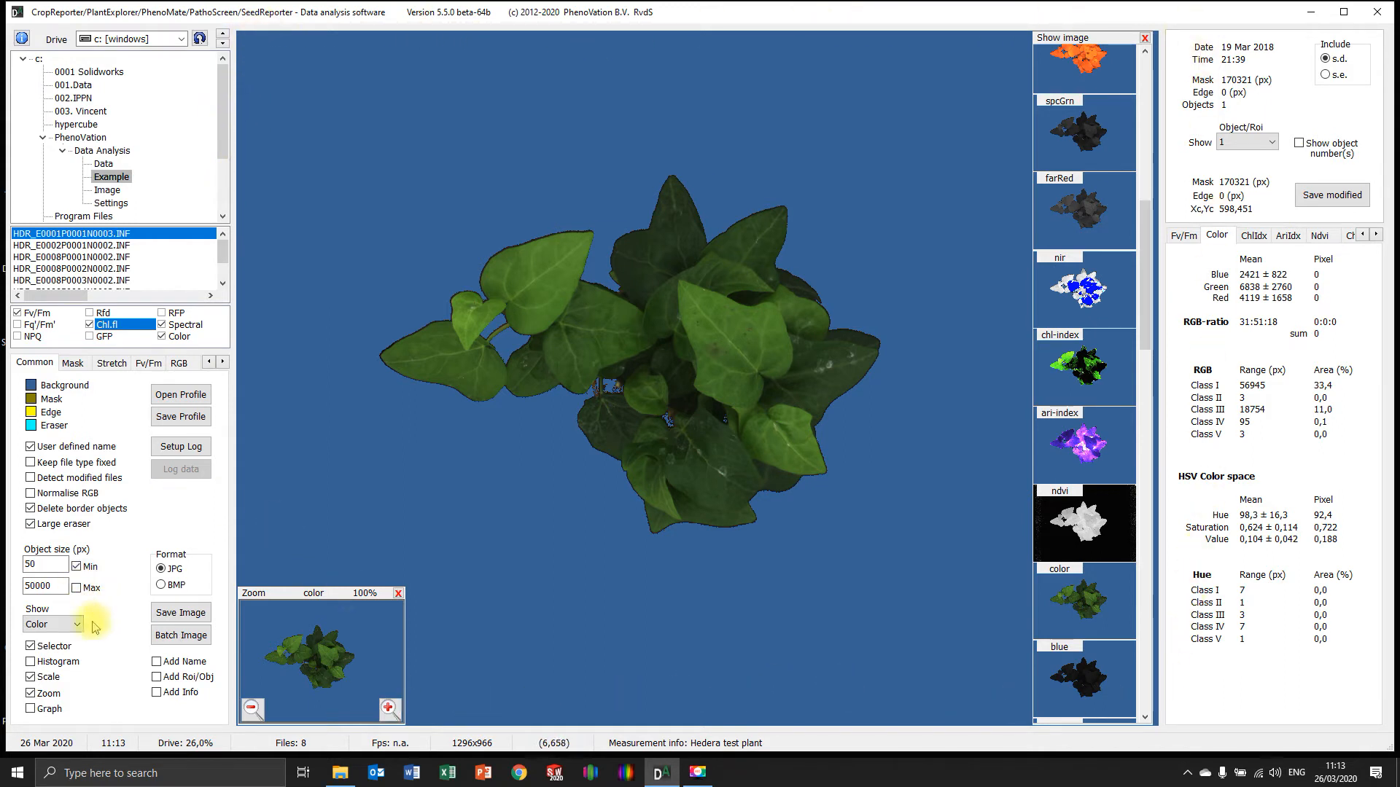
{"action": "left_click", "coordinate": [150, 539]}
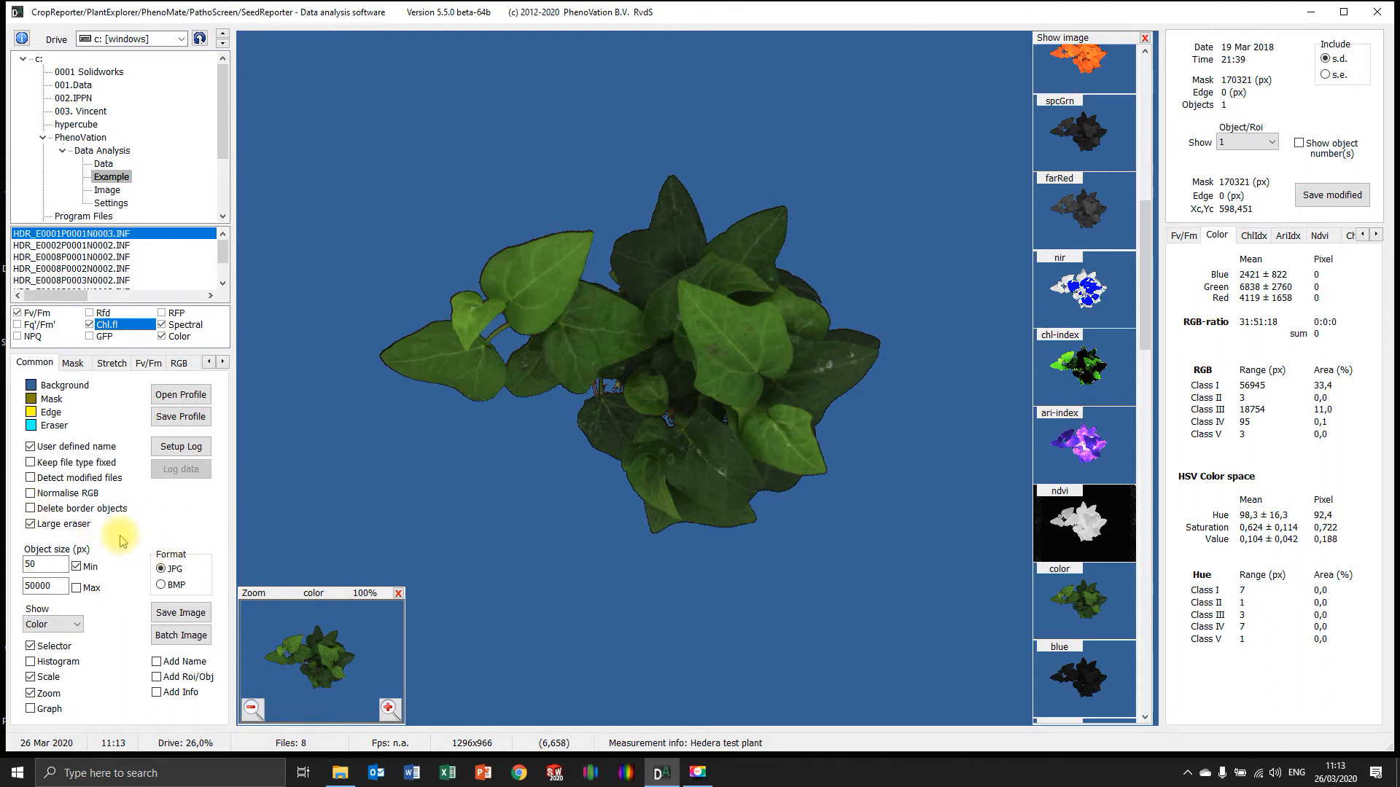
- Try both eraser sizes with a vertical stroke across the leftmost leaf, once with Large eraser disabled and once with it enabled
{"action": "left_click", "coordinate": [31, 524]}
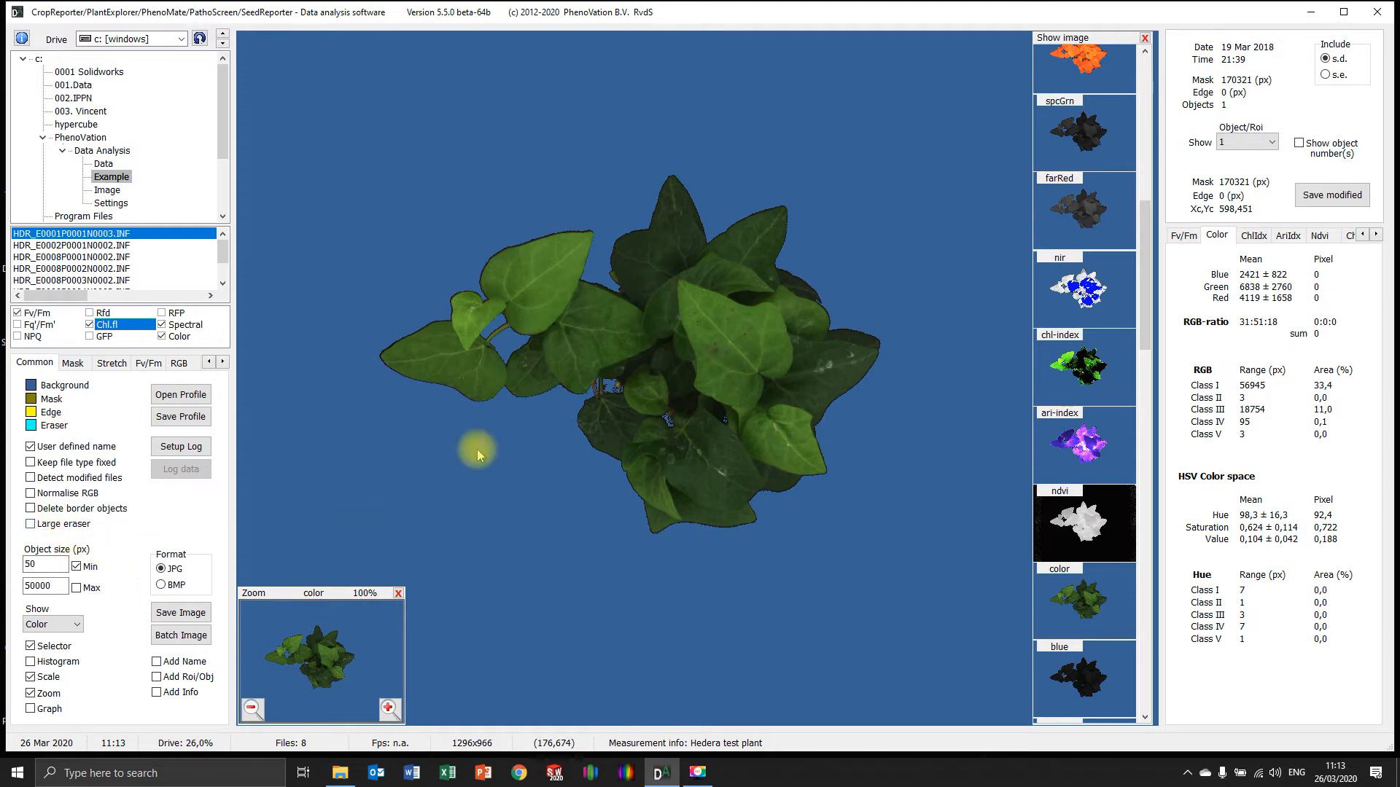
{"action": "left_click_drag", "start_coordinate": [411, 283], "coordinate": [412, 391]}
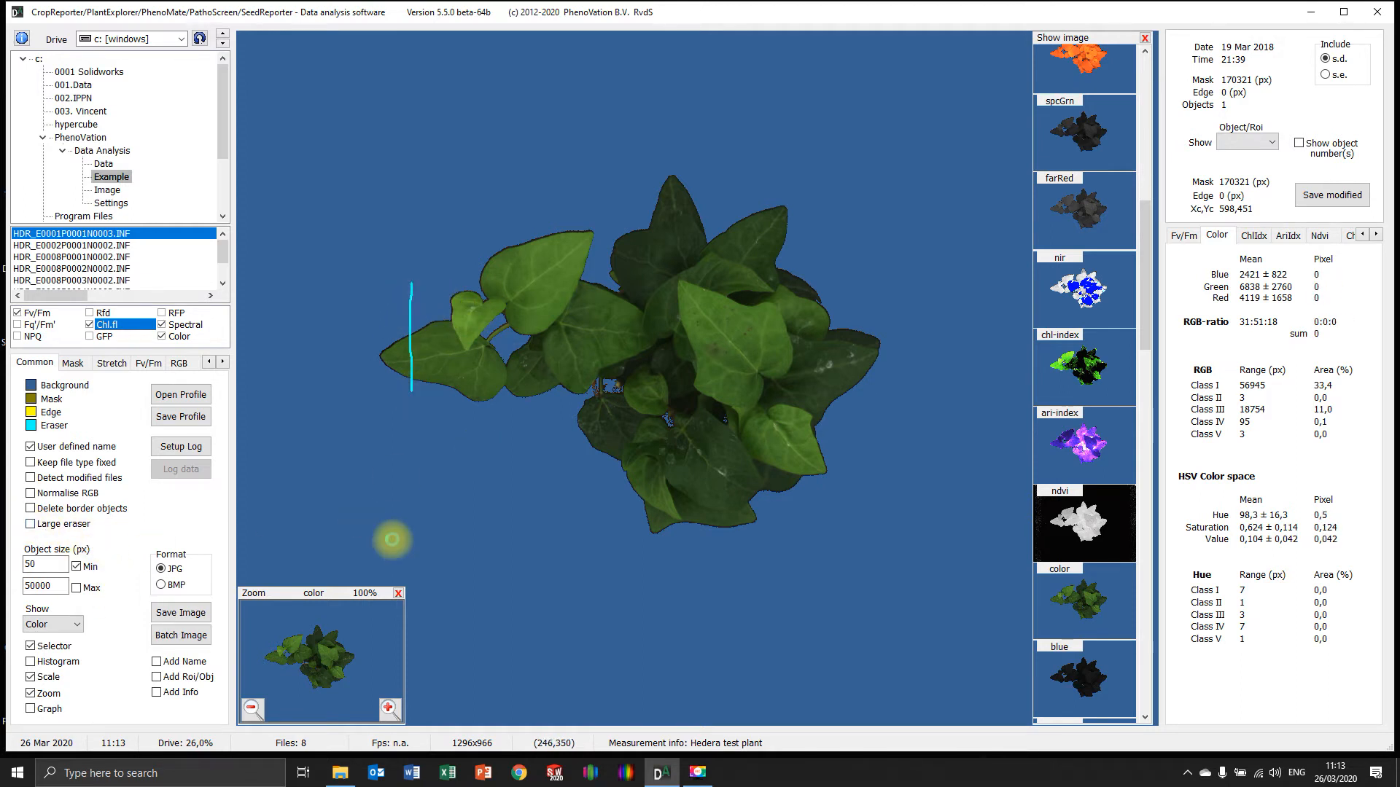
{"action": "left_click", "coordinate": [30, 524]}
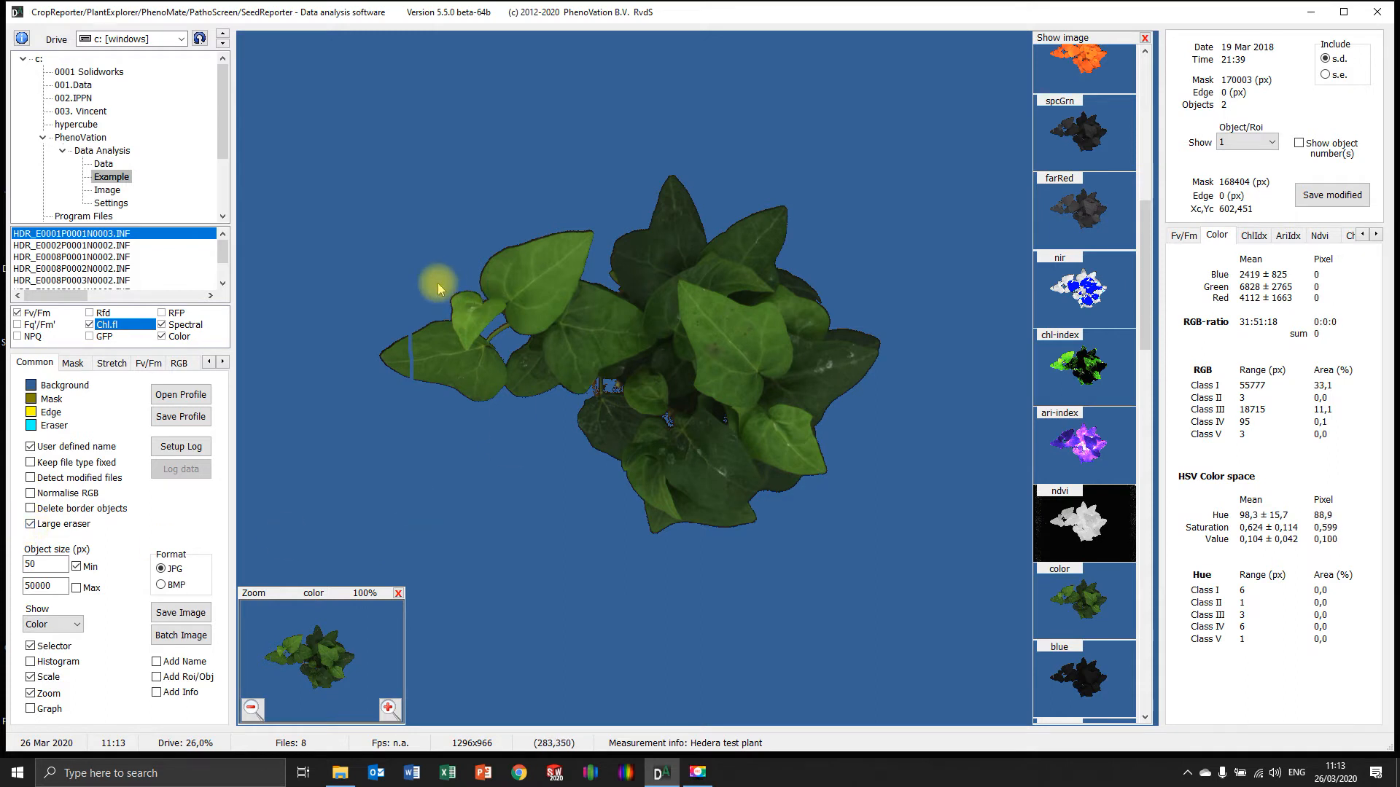
{"action": "left_click_drag", "start_coordinate": [438, 281], "coordinate": [433, 406]}
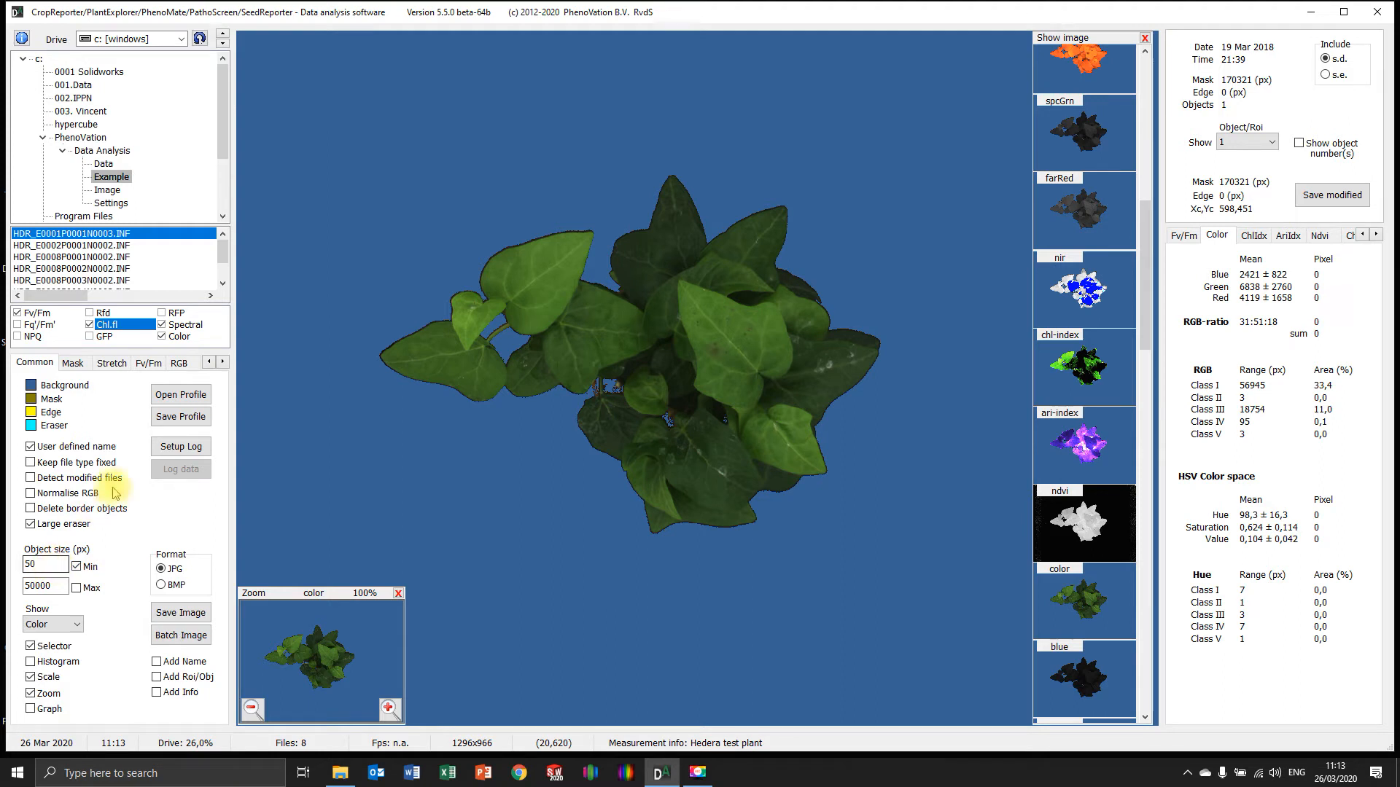
- Base the mask on Chl.fl and set its level to 500
{"action": "left_click", "coordinate": [72, 363]}
{"action": "left_click", "coordinate": [53, 365]}
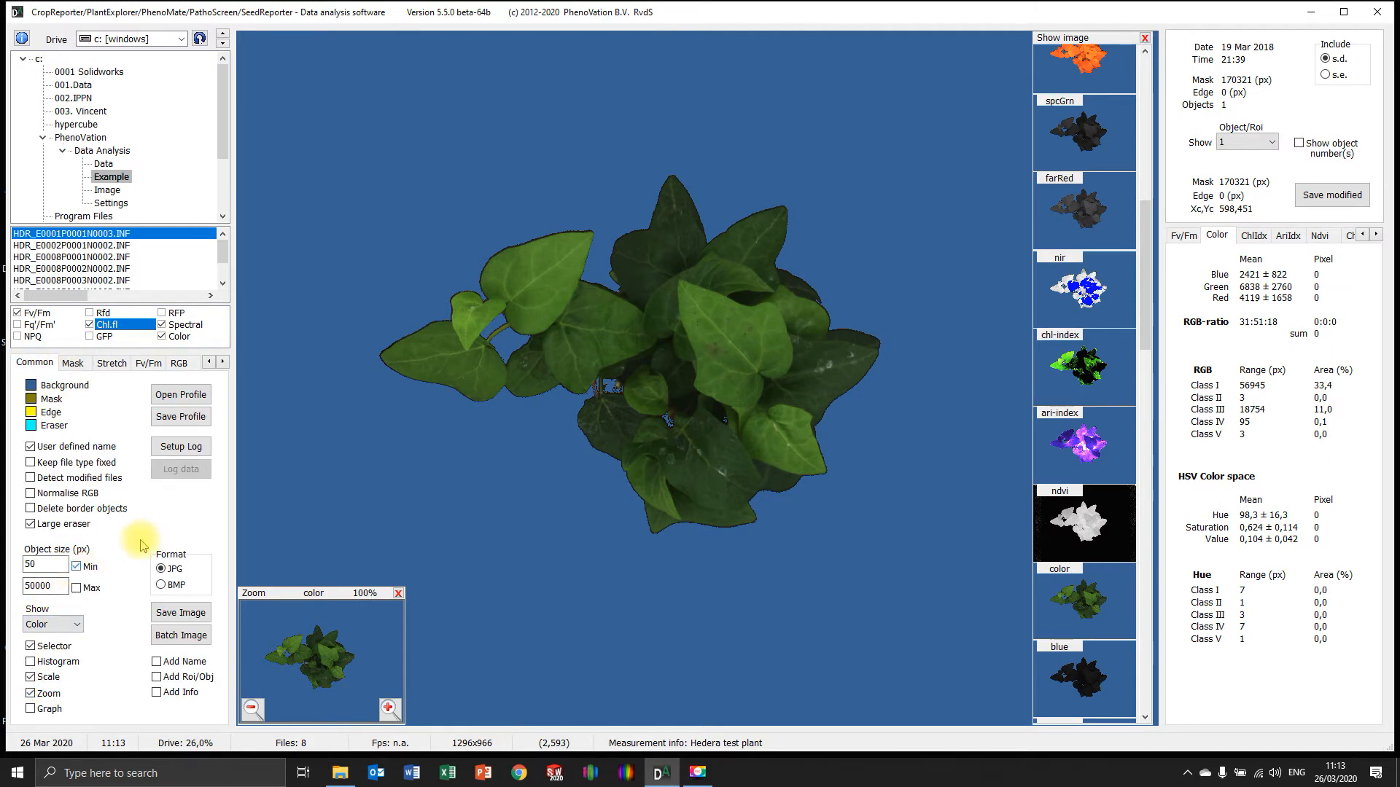
{"action": "left_click", "coordinate": [72, 363]}
{"action": "left_click", "coordinate": [42, 554]}
{"action": "double_click", "coordinate": [145, 551]}
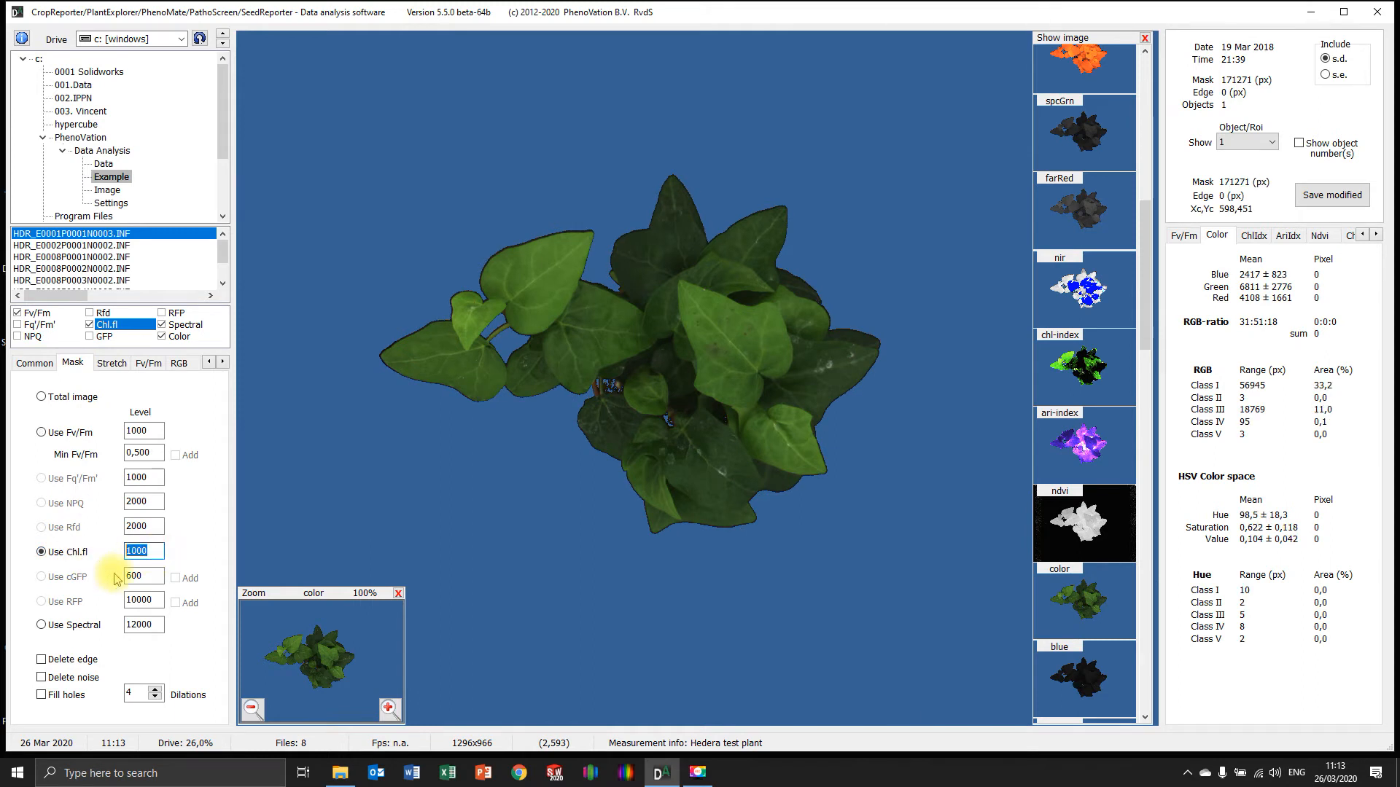
{"action": "type", "text": "5"}
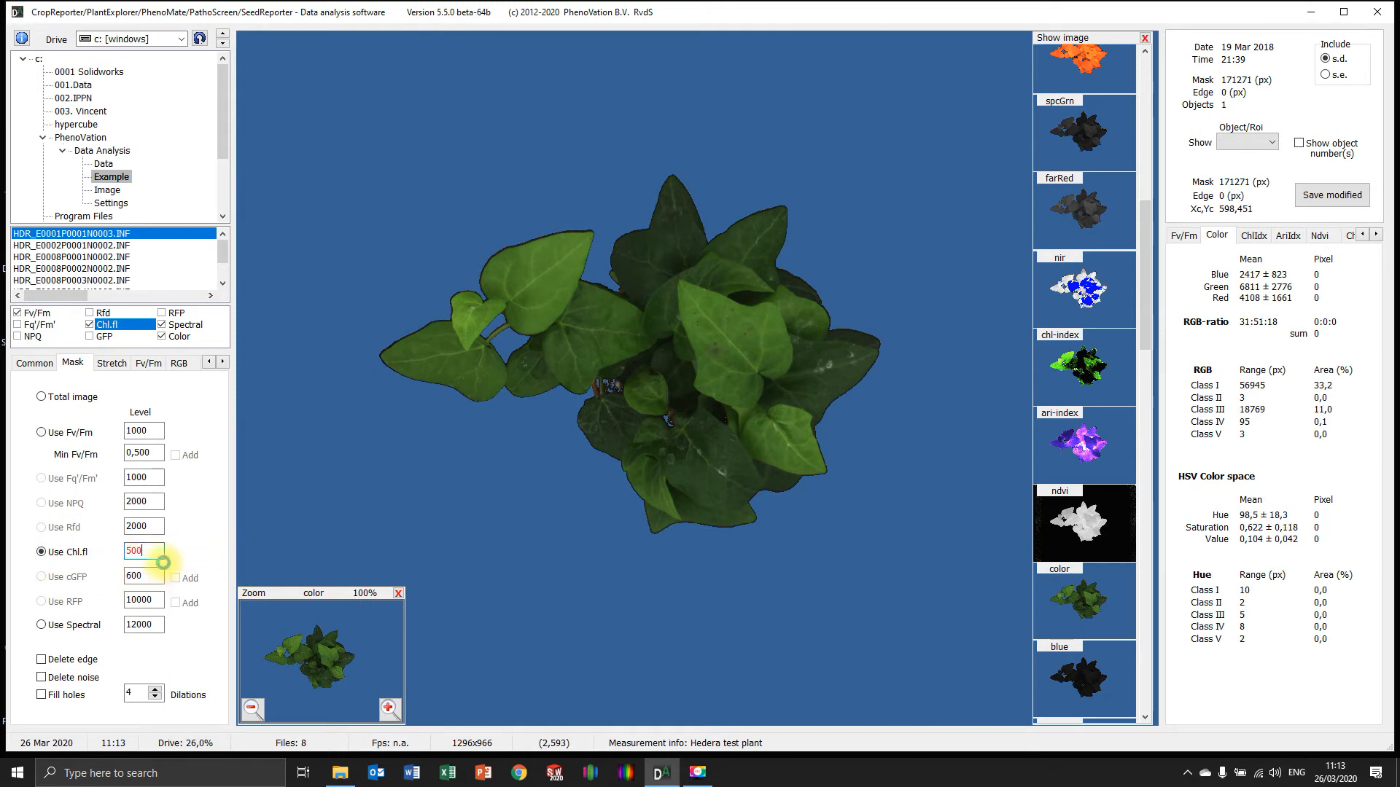
{"action": "key", "text": "Return"}
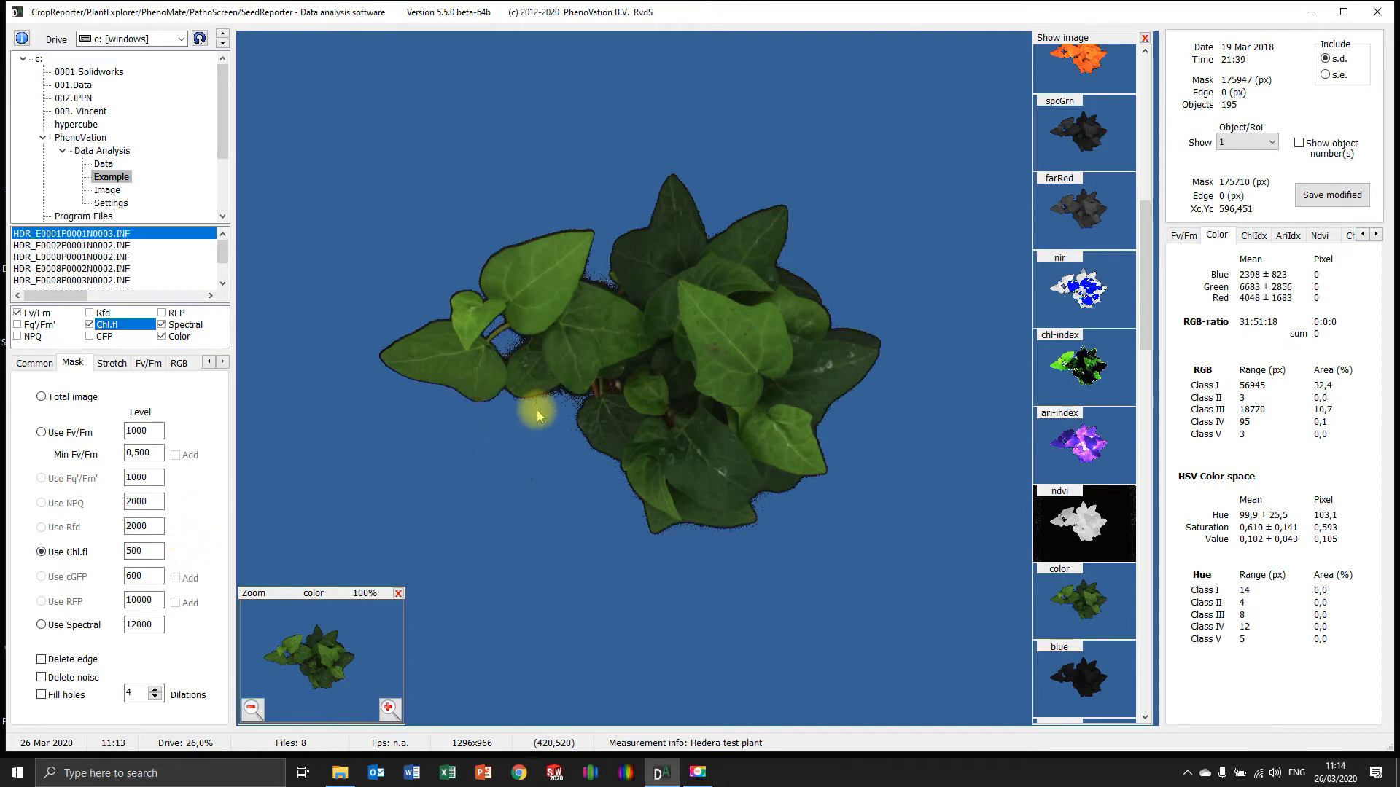
- Inspect the plant's edges at 200% and enable the minimum object size of 50 px in the Common settings
{"action": "left_click", "coordinate": [388, 708]}
{"action": "left_click_drag", "start_coordinate": [326, 669], "coordinate": [321, 674]}
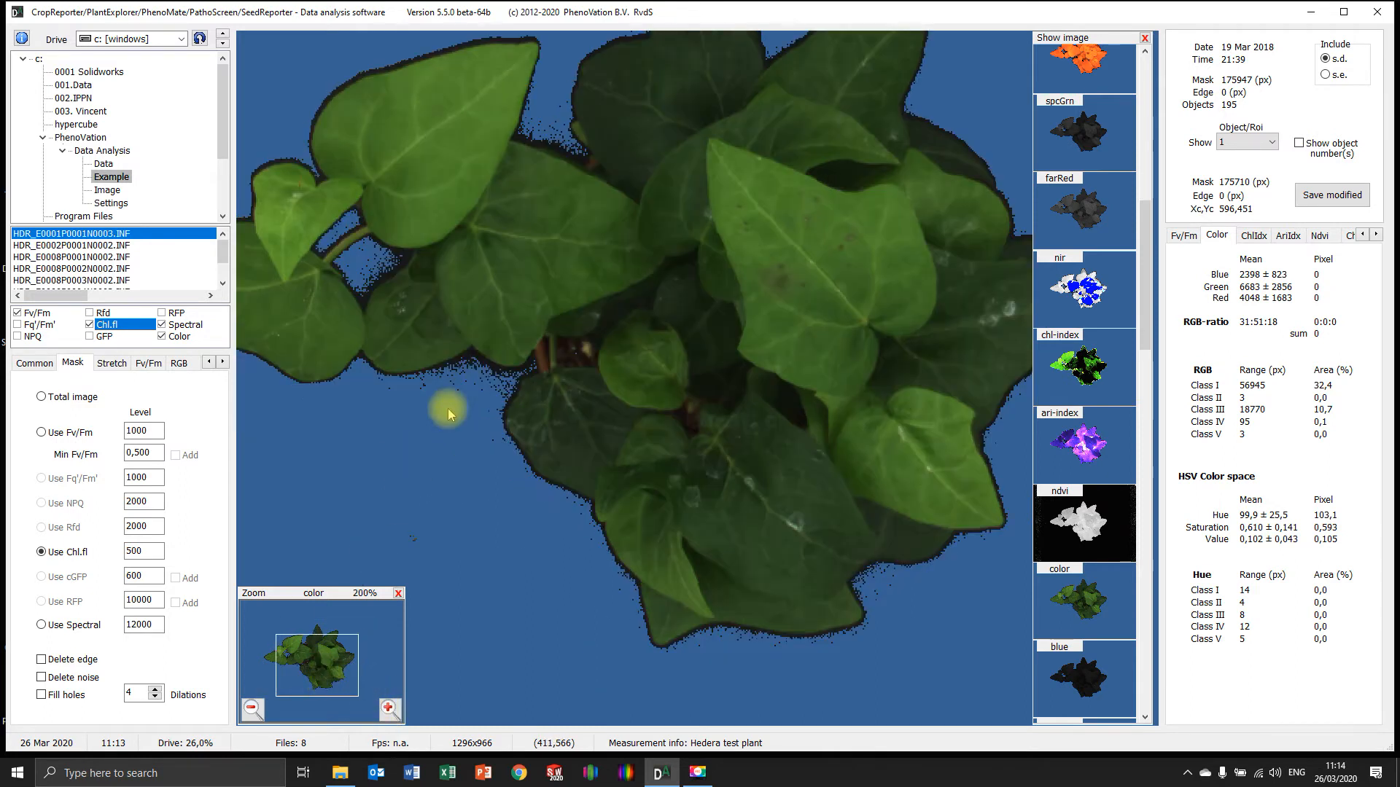
{"action": "left_click", "coordinate": [34, 362]}
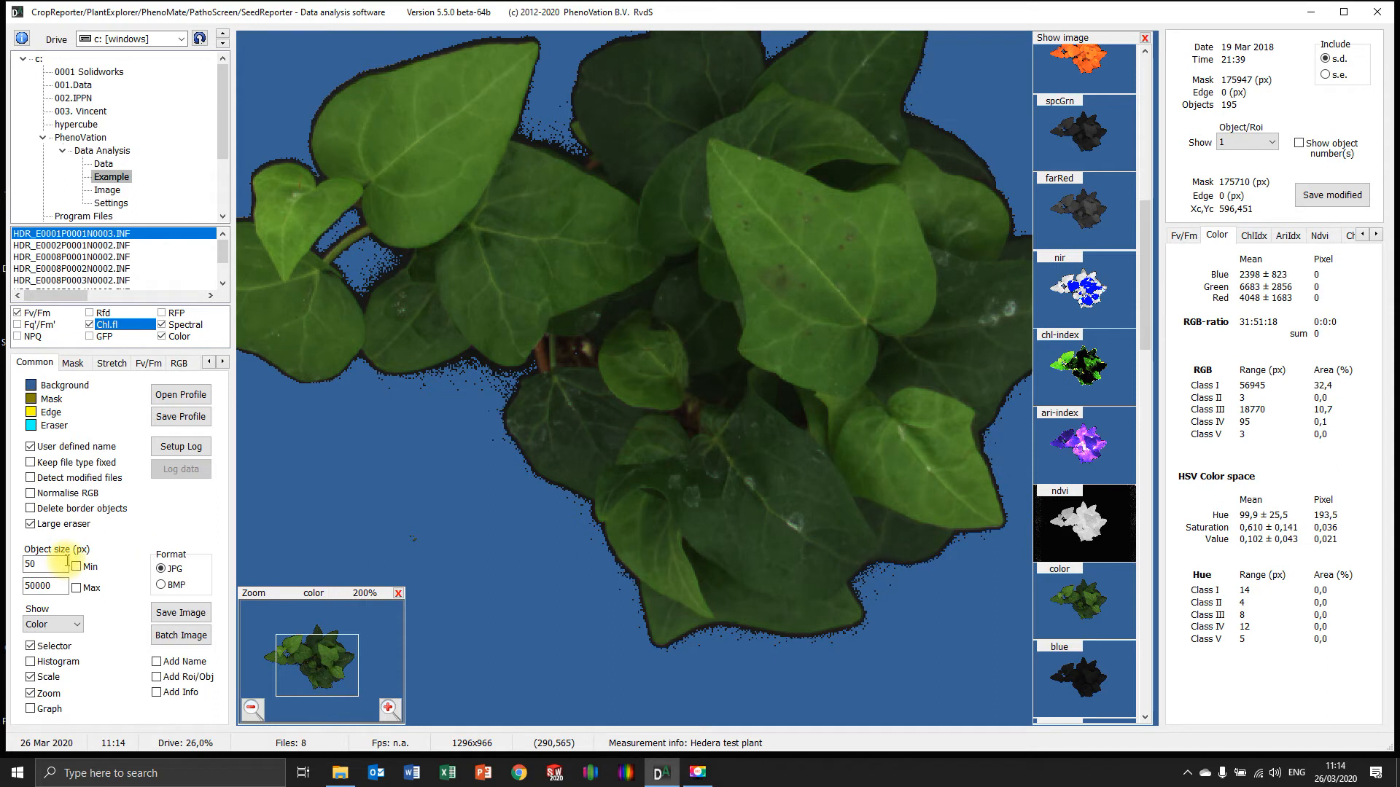
{"action": "left_click", "coordinate": [77, 567]}
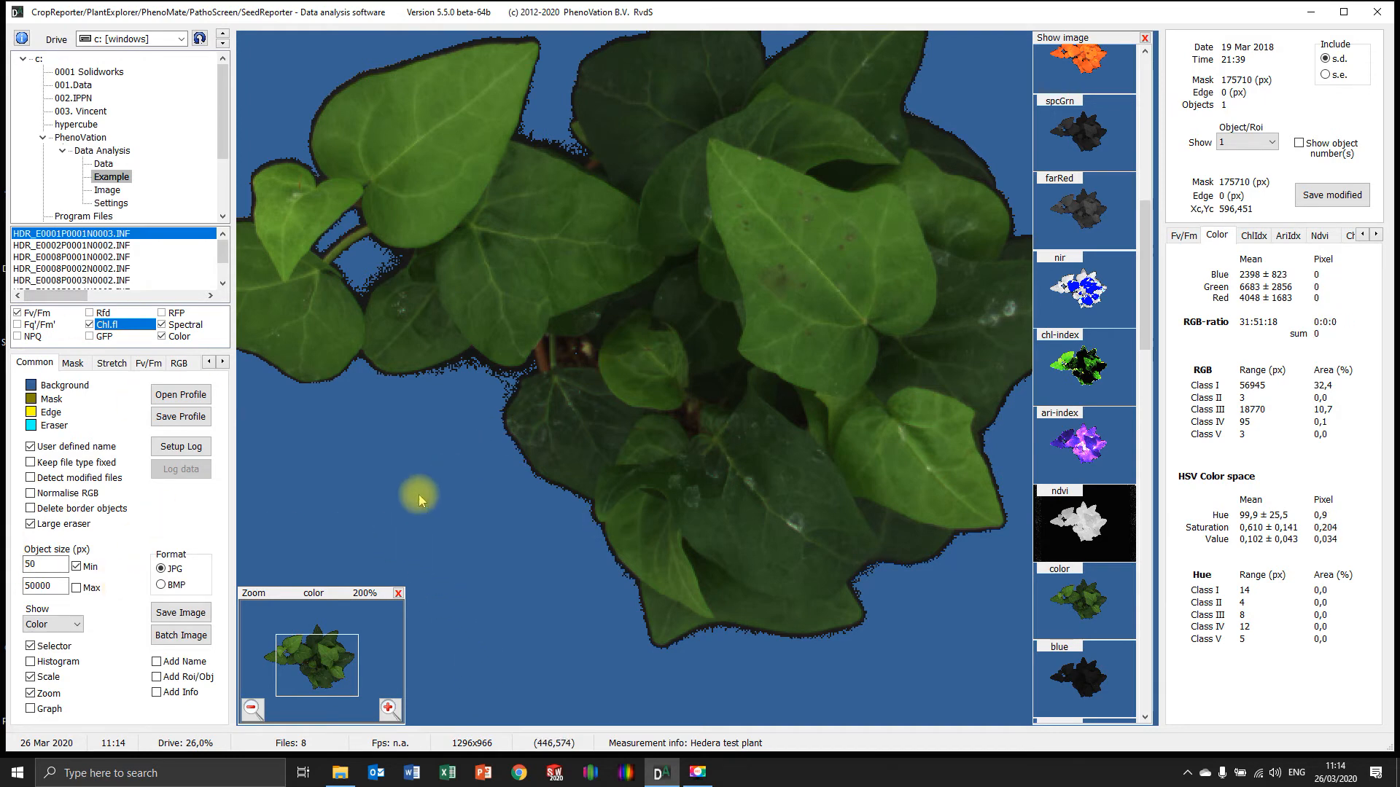
{"action": "left_click", "coordinate": [251, 708]}
{"action": "left_click", "coordinate": [250, 709]}
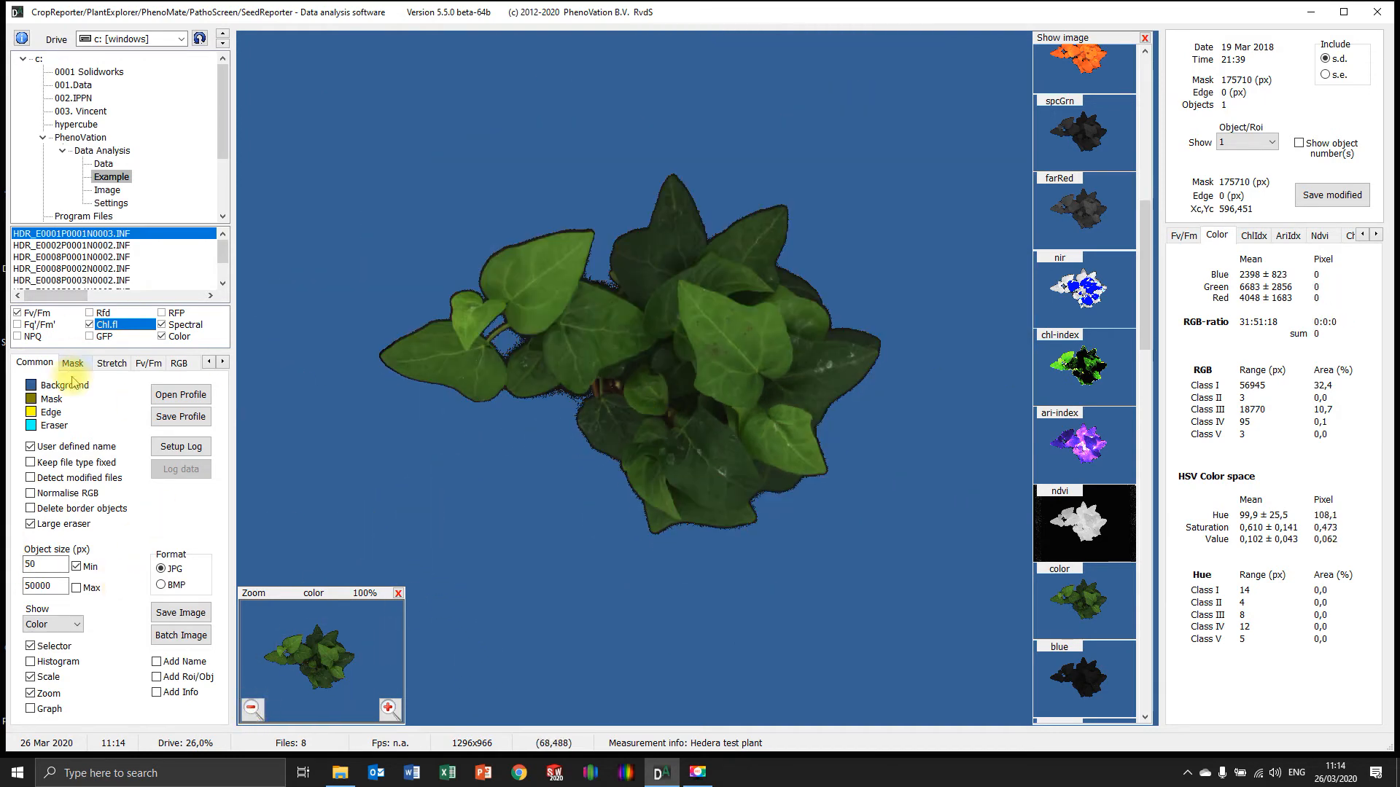
- Set the Chl.fl mask level to 1200 and select Chl.fl as the mask source
{"action": "left_click", "coordinate": [72, 362]}
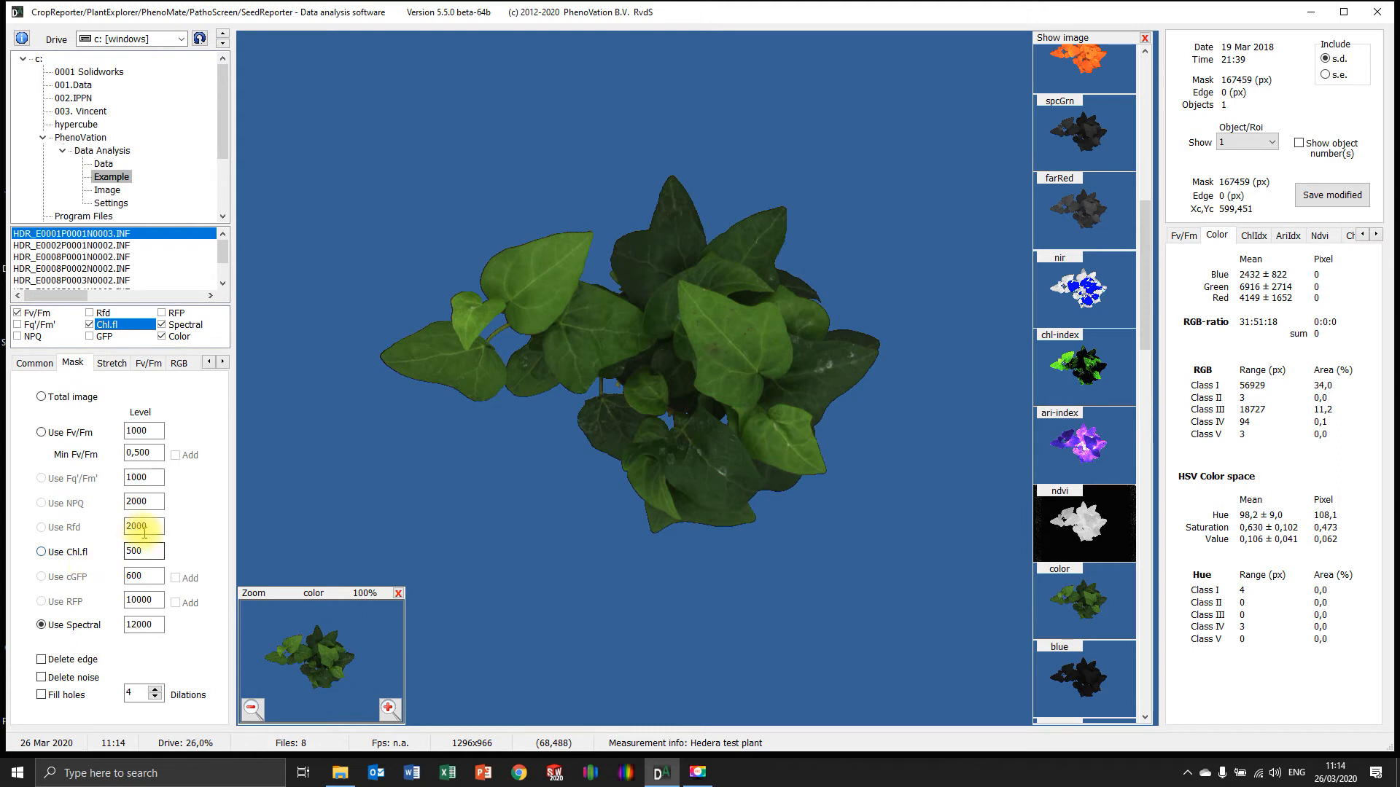
{"action": "double_click", "coordinate": [152, 551]}
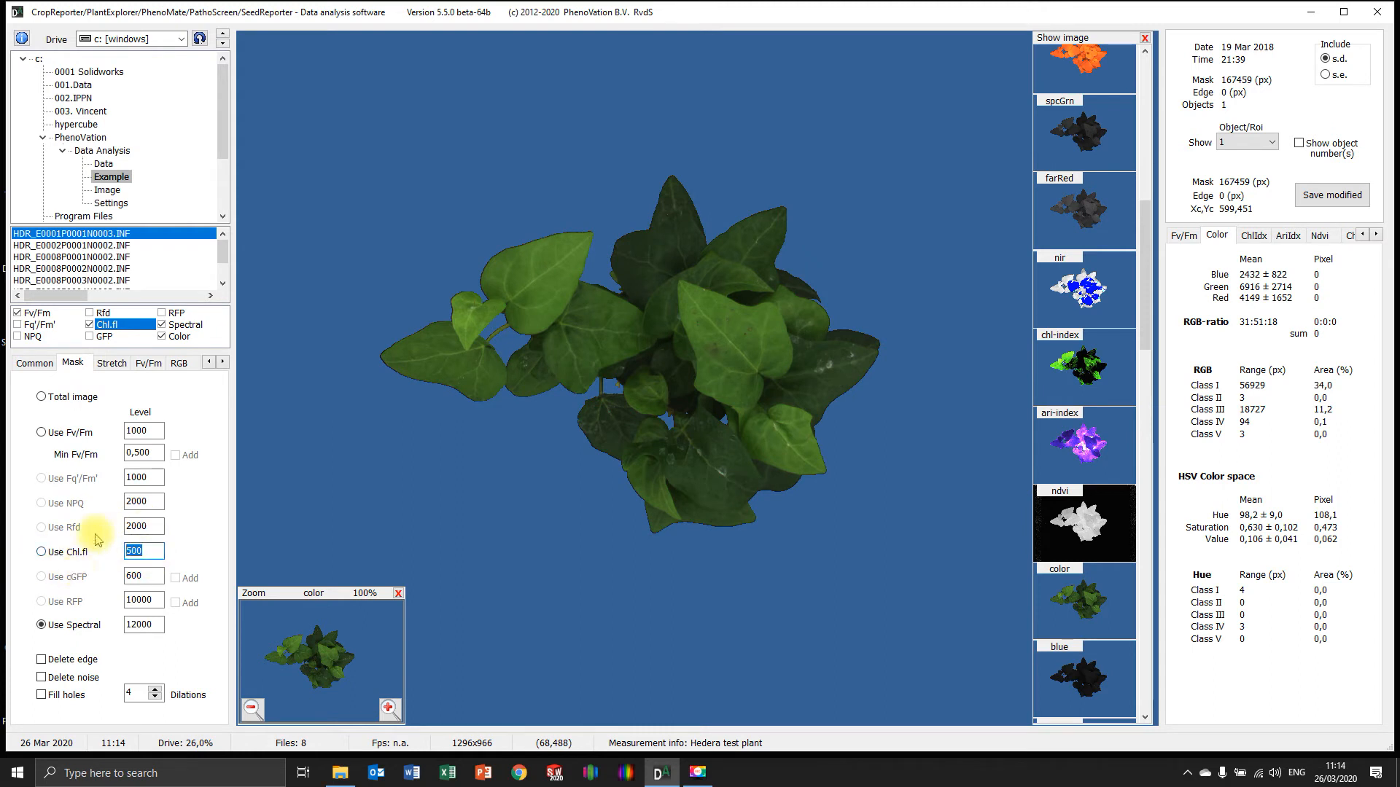
{"action": "type", "text": "1200"}
{"action": "key", "text": "Return"}
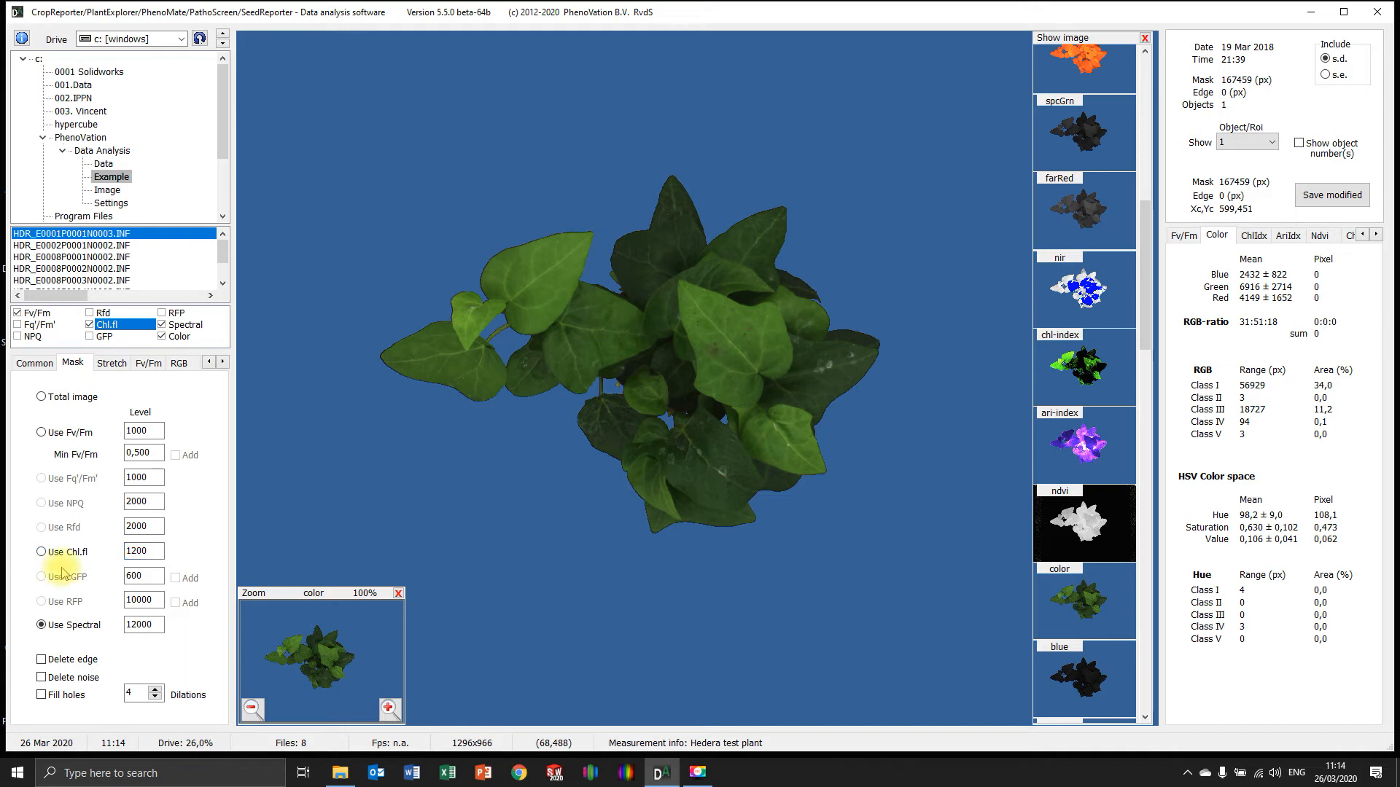
{"action": "left_click", "coordinate": [79, 554]}
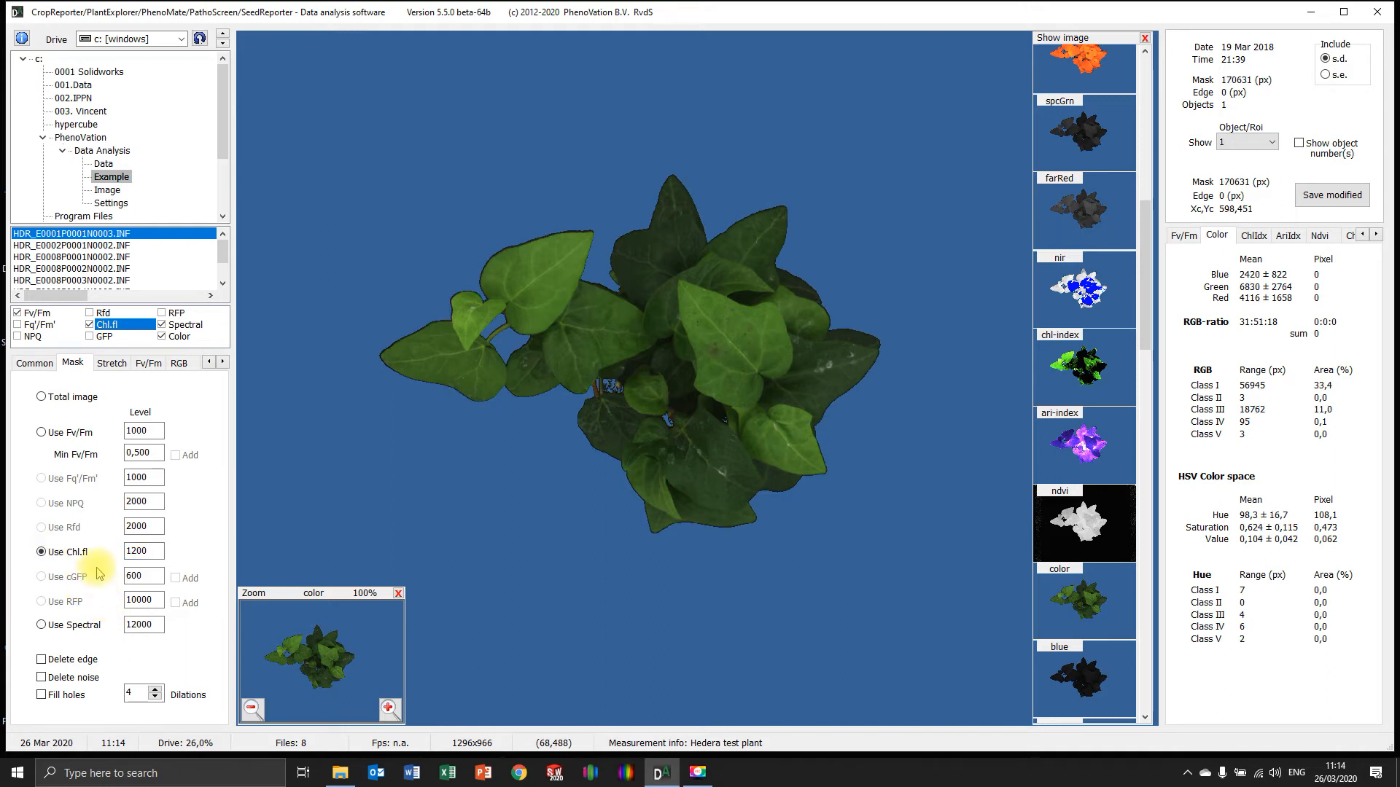
- Raise the Chl.fl mask level to 1500 to tighten the mask around the gaps between the leaves
{"action": "double_click", "coordinate": [152, 549]}
{"action": "type", "text": "1500"}
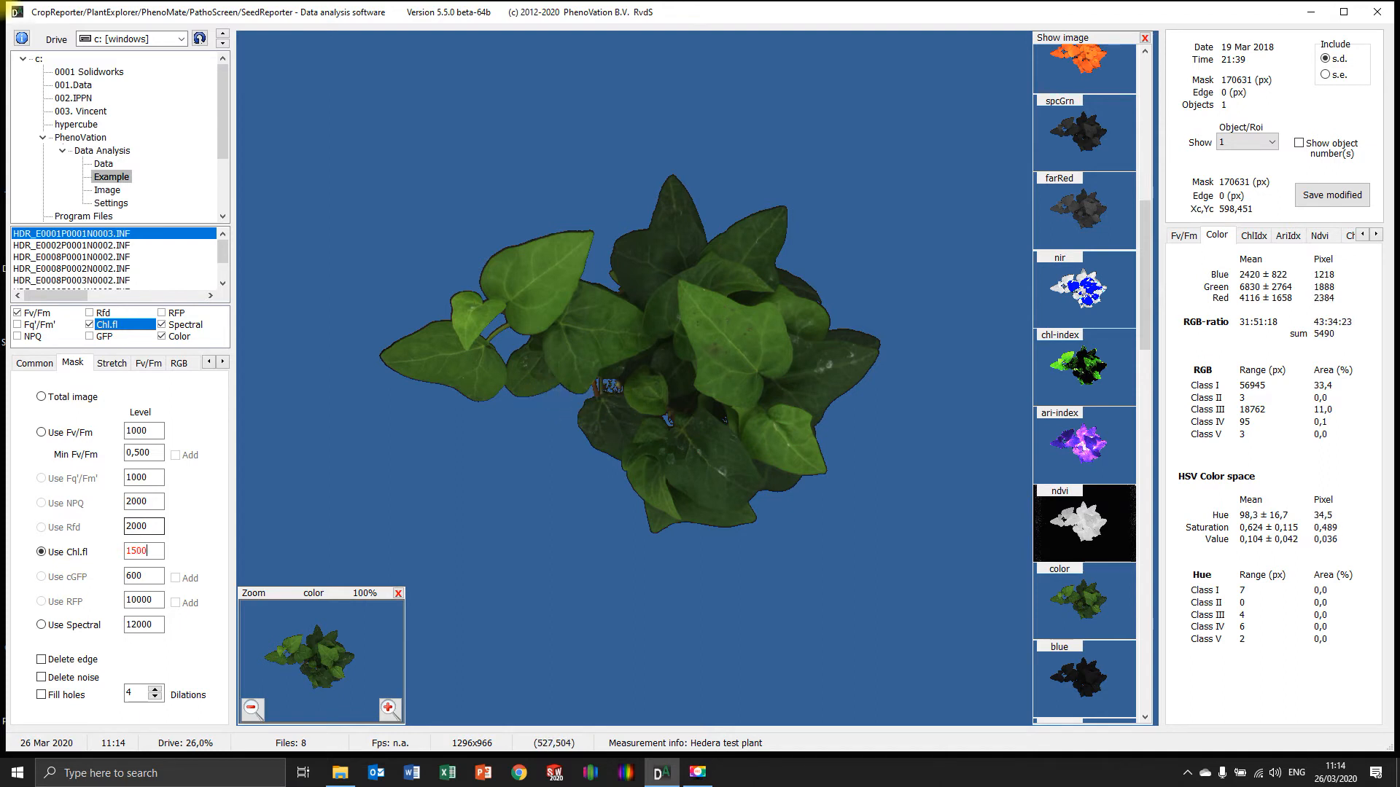
{"action": "left_click", "coordinate": [610, 386]}
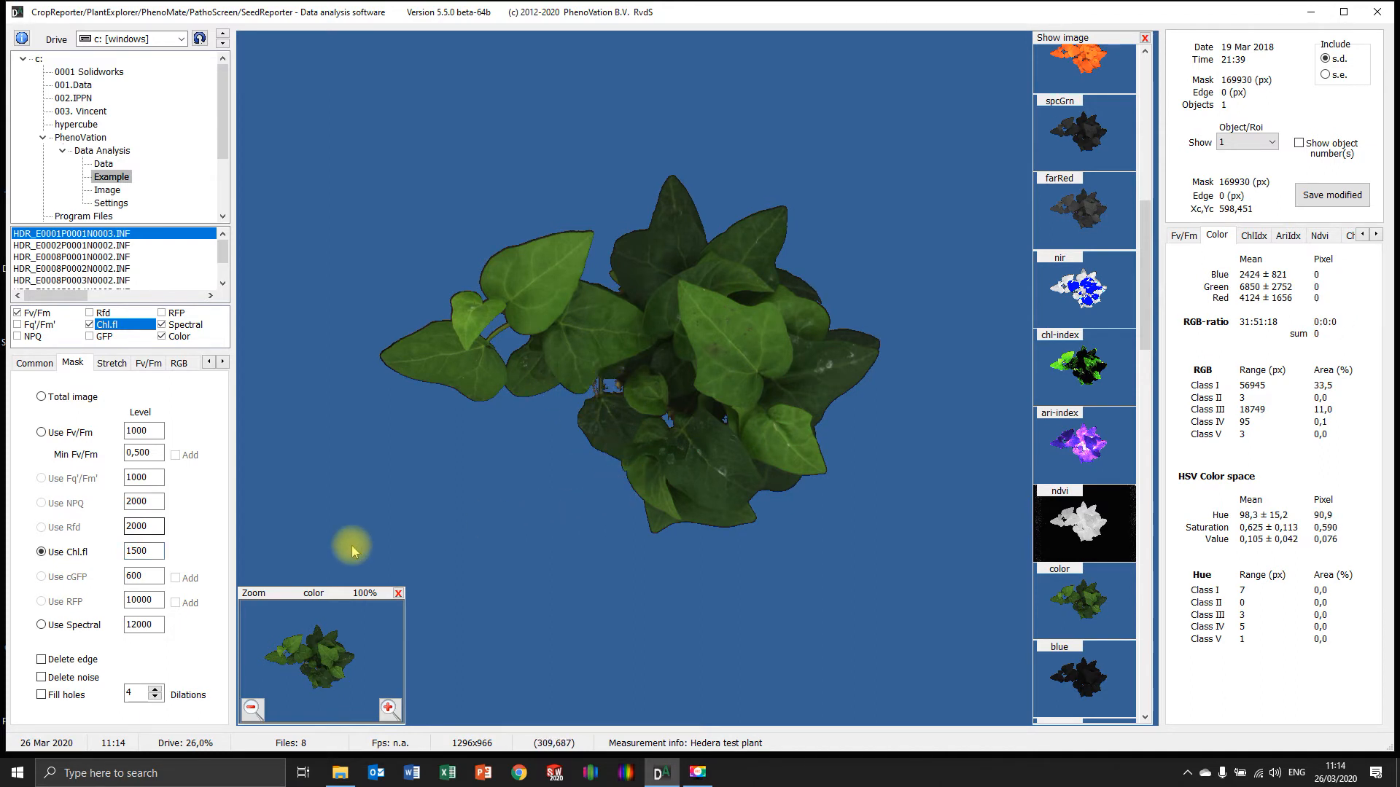
- Return to the Common settings and display the Nir image followed by the Ndvi image
{"action": "left_click", "coordinate": [41, 362]}
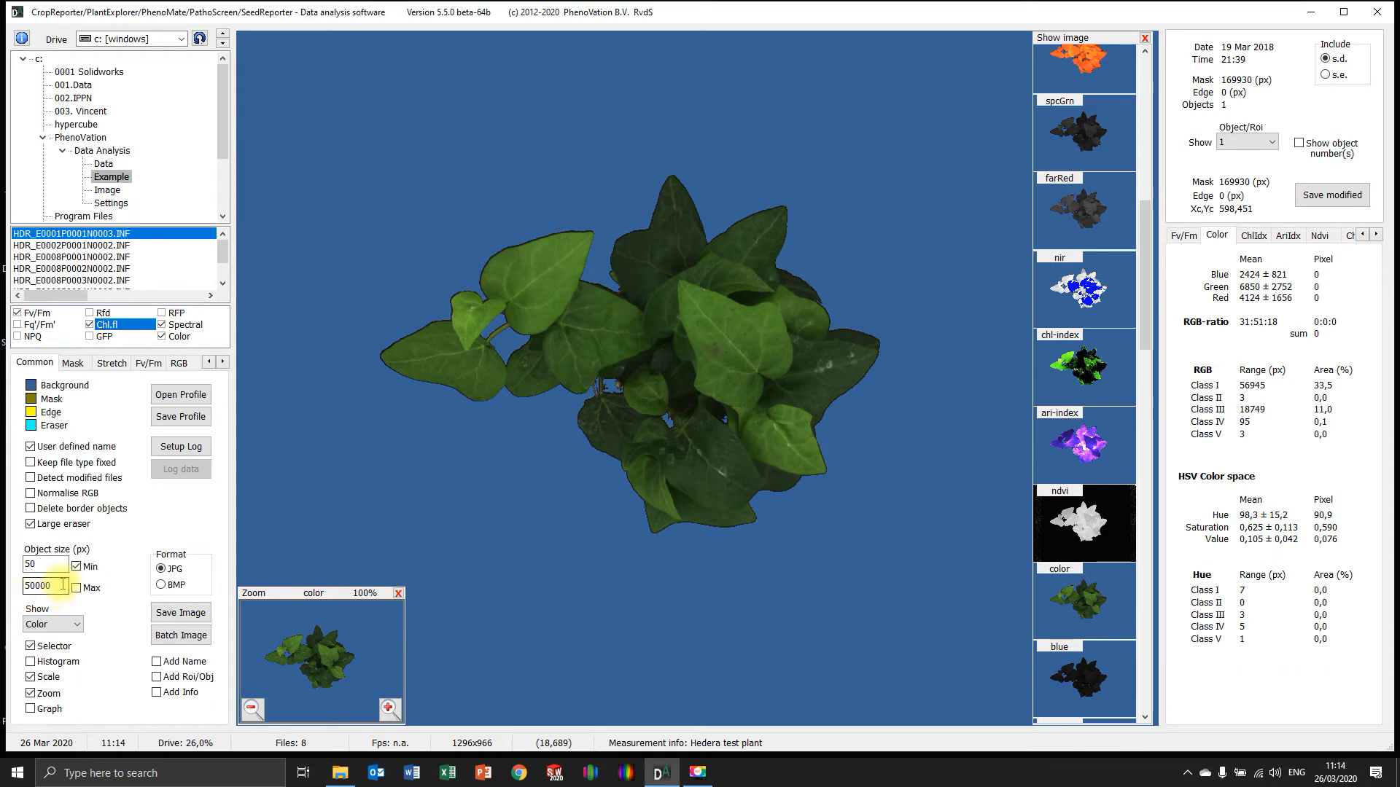
{"action": "left_click", "coordinate": [726, 487]}
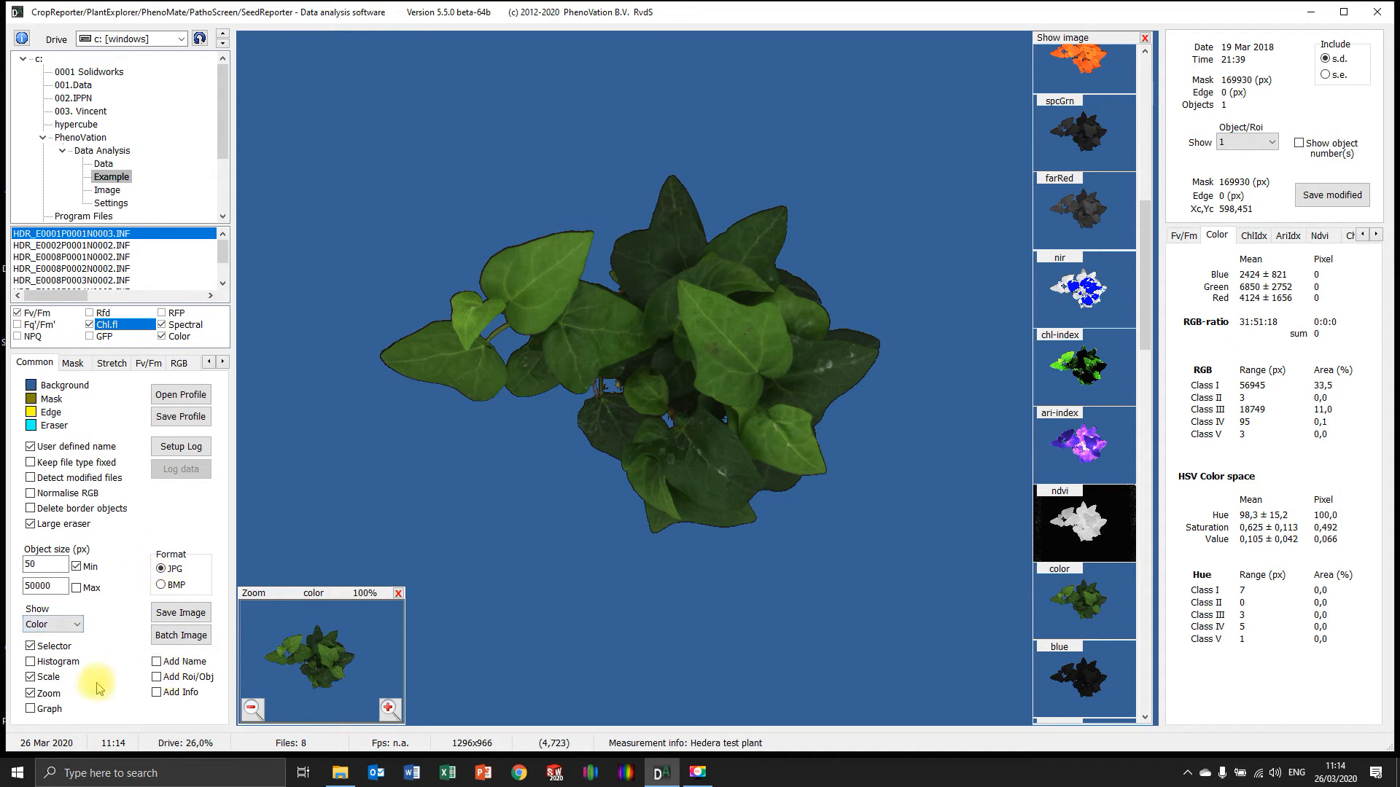
{"action": "left_click", "coordinate": [73, 629]}
{"action": "left_click", "coordinate": [75, 629]}
{"action": "left_click", "coordinate": [77, 630]}
{"action": "left_click", "coordinate": [79, 631]}
{"action": "left_click", "coordinate": [78, 631]}
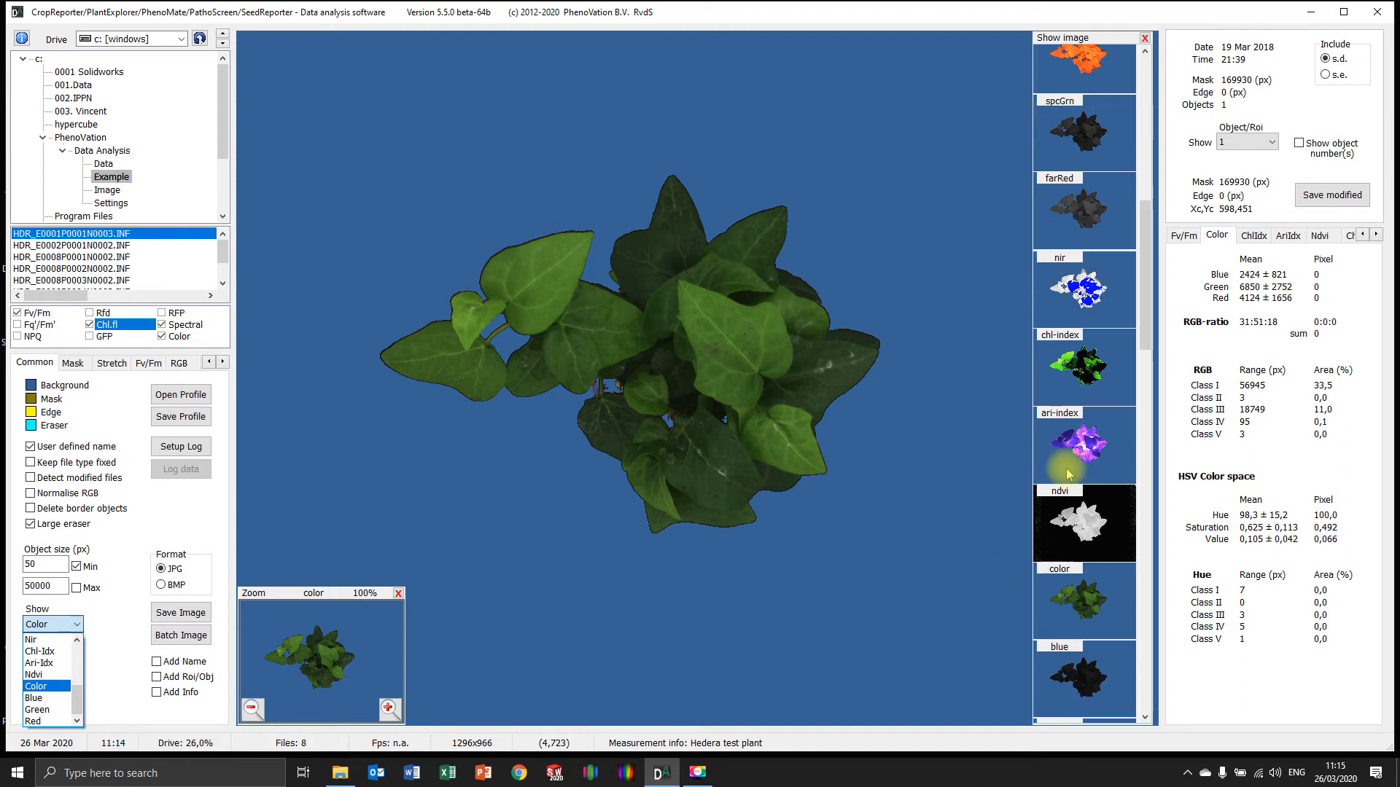
{"action": "scroll", "coordinate": [1071, 233], "scroll_direction": "up", "scroll_amount": 3}
{"action": "scroll", "coordinate": [1098, 380], "scroll_direction": "up", "scroll_amount": 2}
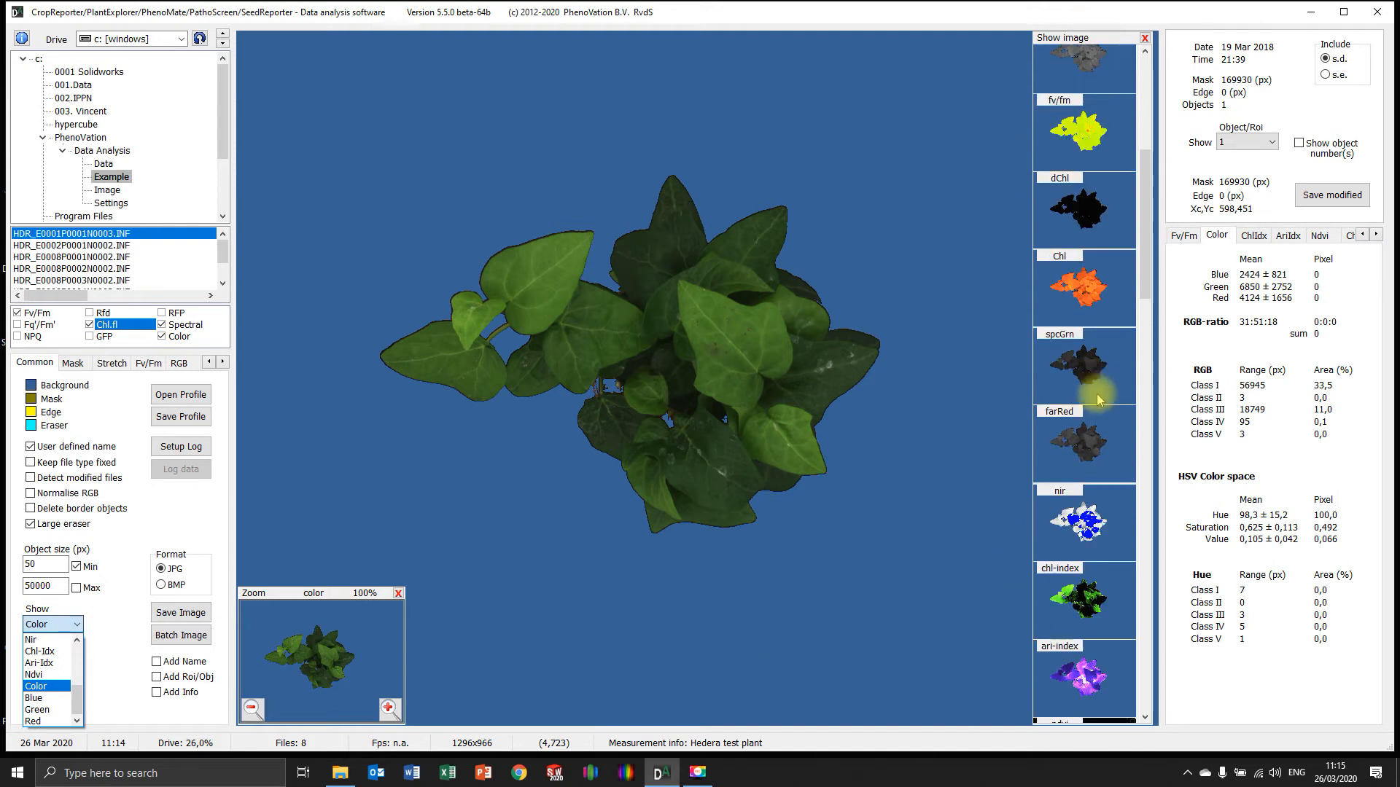
{"action": "left_click", "coordinate": [61, 640]}
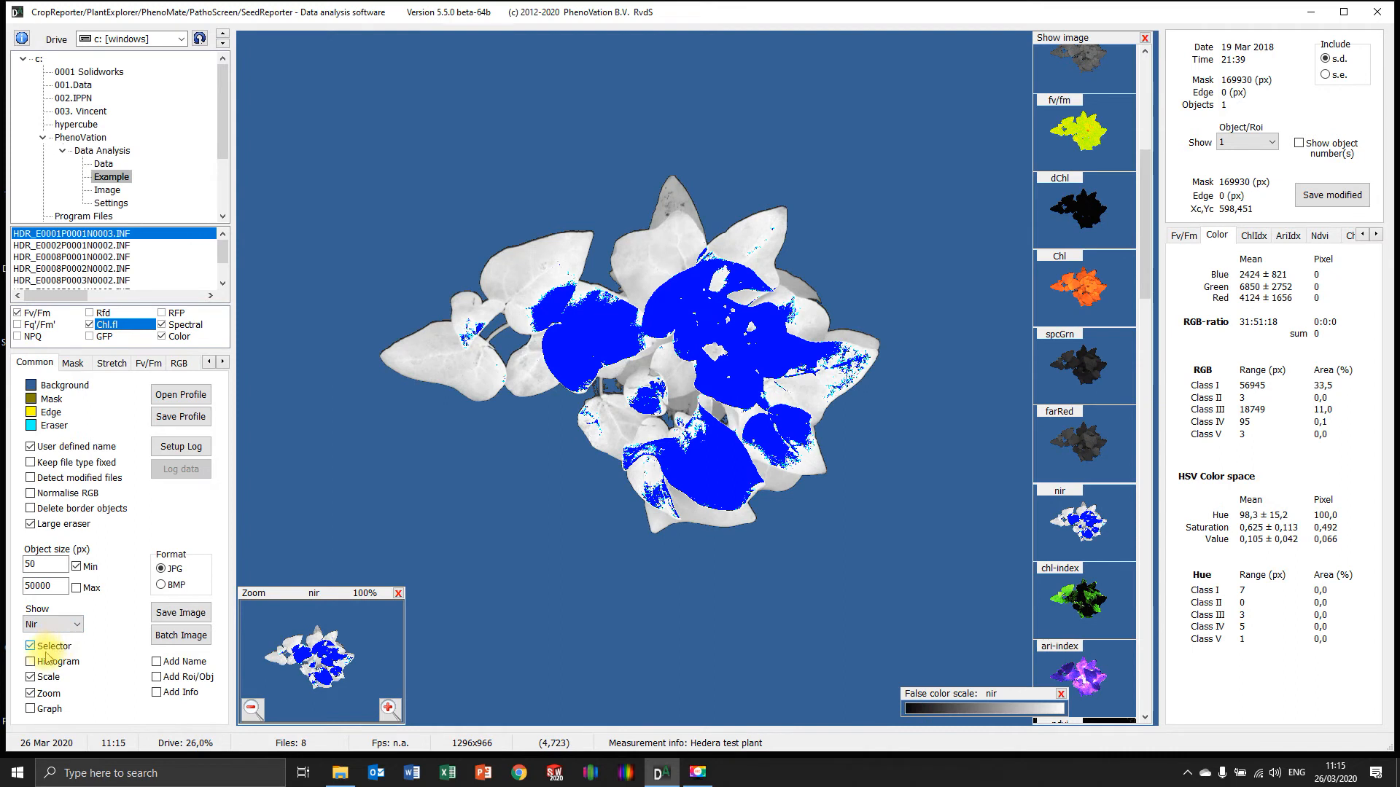
{"action": "left_click", "coordinate": [46, 625]}
{"action": "left_click", "coordinate": [51, 674]}
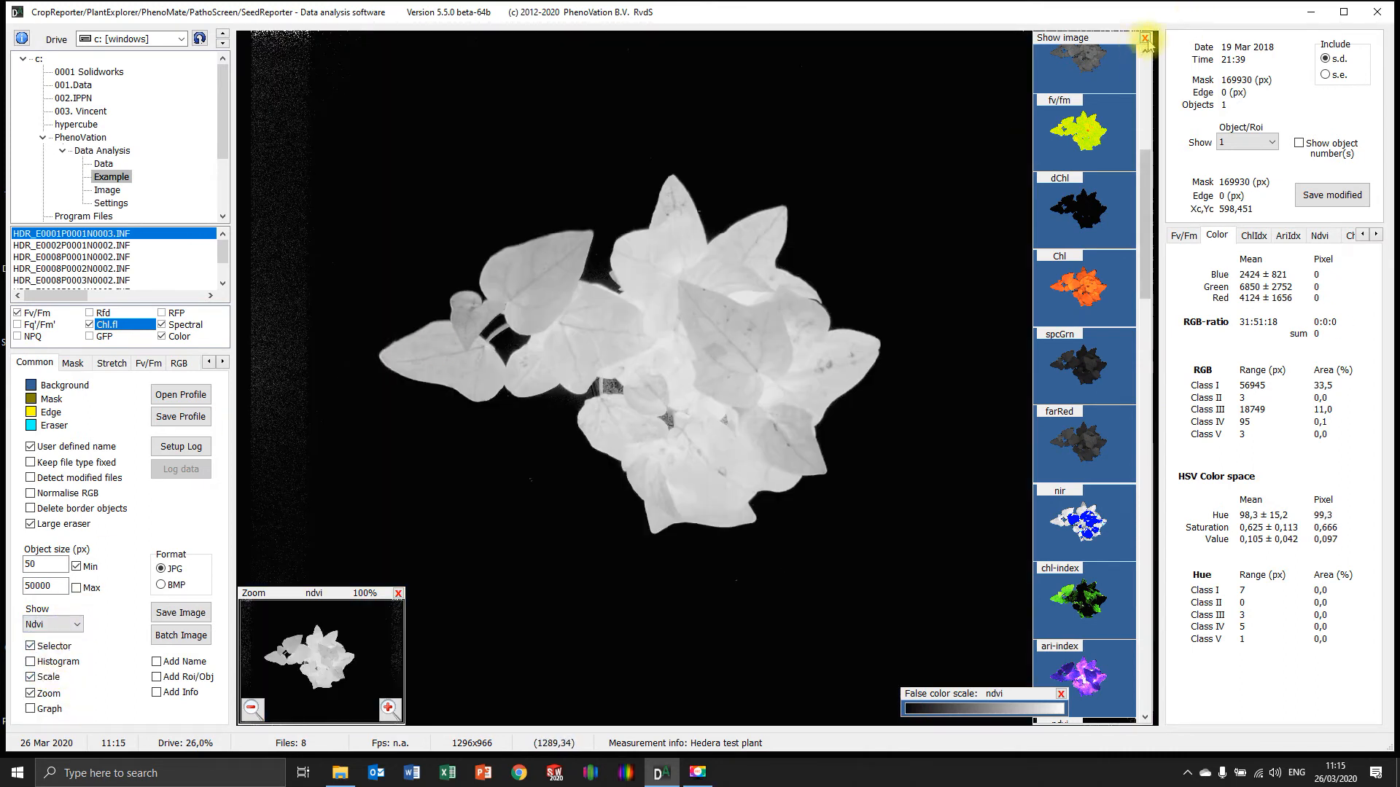
- Hide the image selector, zoom window and false color scale, and display the Fv/Fm image
{"action": "left_click", "coordinate": [1145, 38]}
{"action": "left_click", "coordinate": [398, 594]}
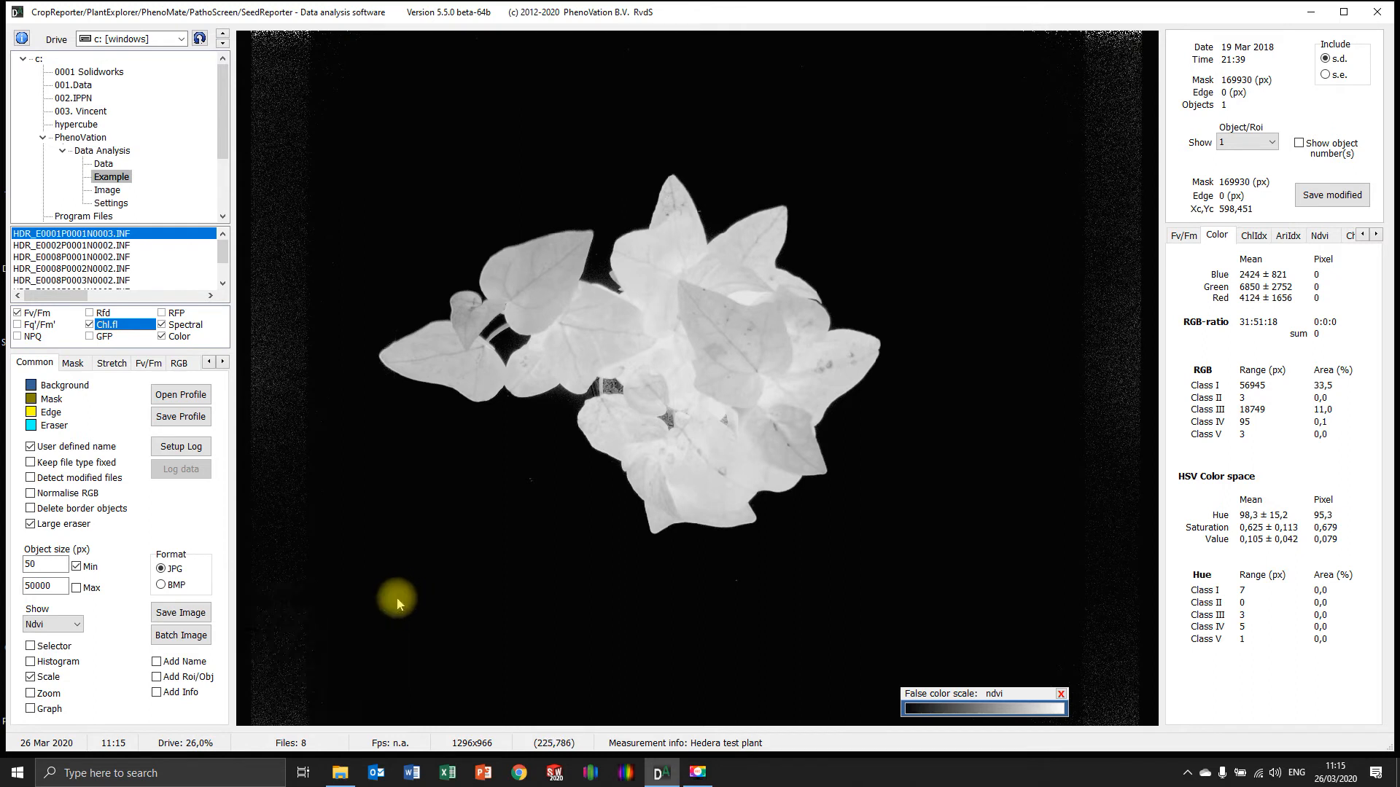
{"action": "left_click", "coordinate": [70, 625]}
{"action": "scroll", "coordinate": [56, 686], "scroll_direction": "up", "scroll_amount": 5}
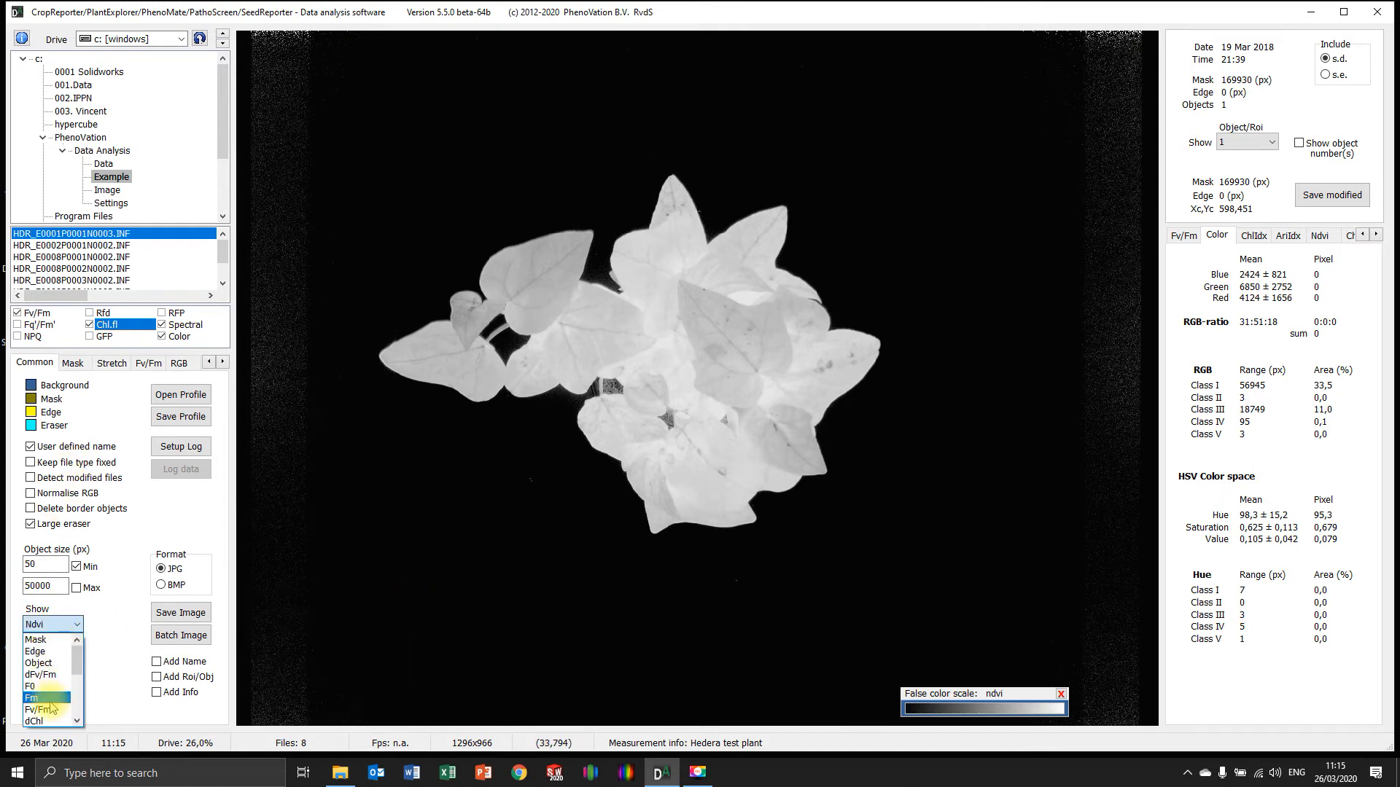
{"action": "left_click", "coordinate": [38, 709]}
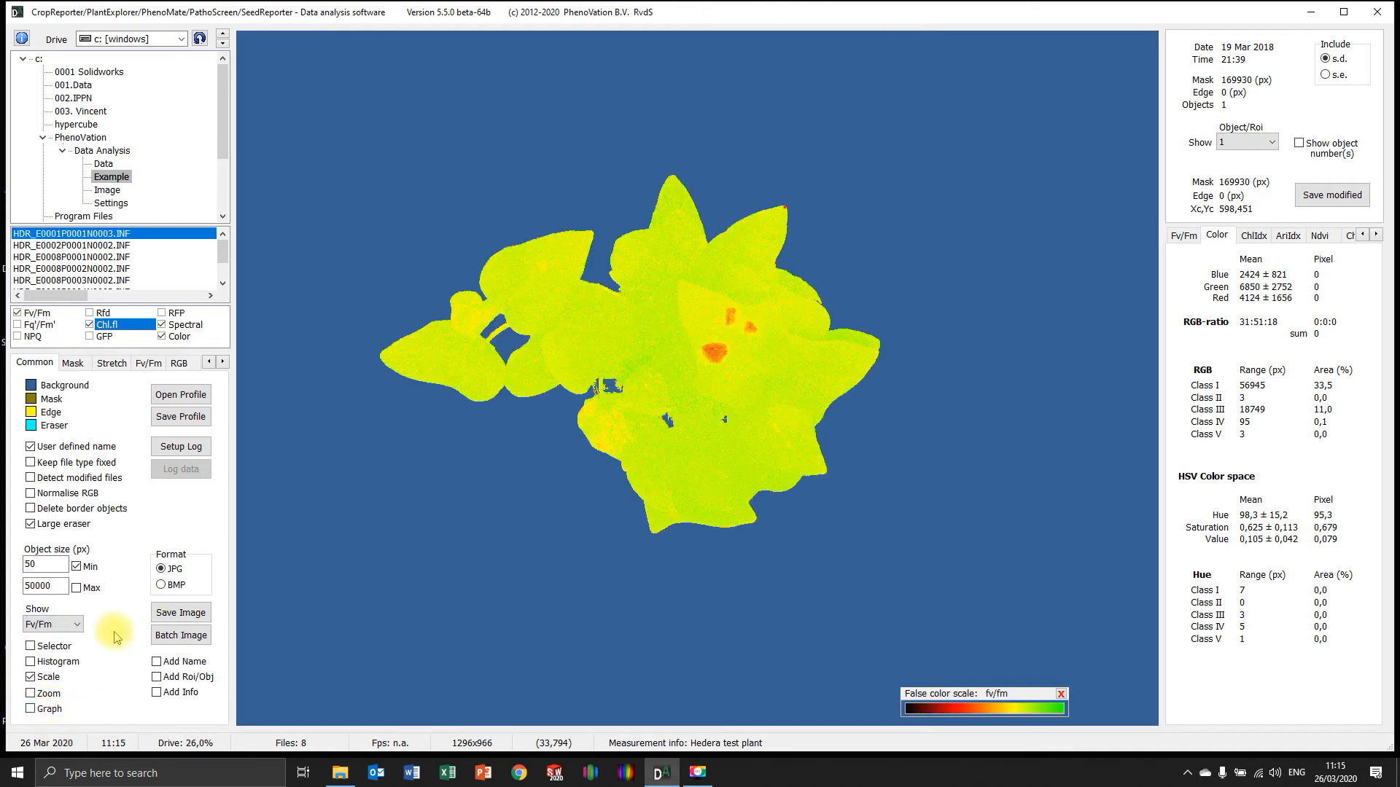
{"action": "left_click", "coordinate": [31, 677]}
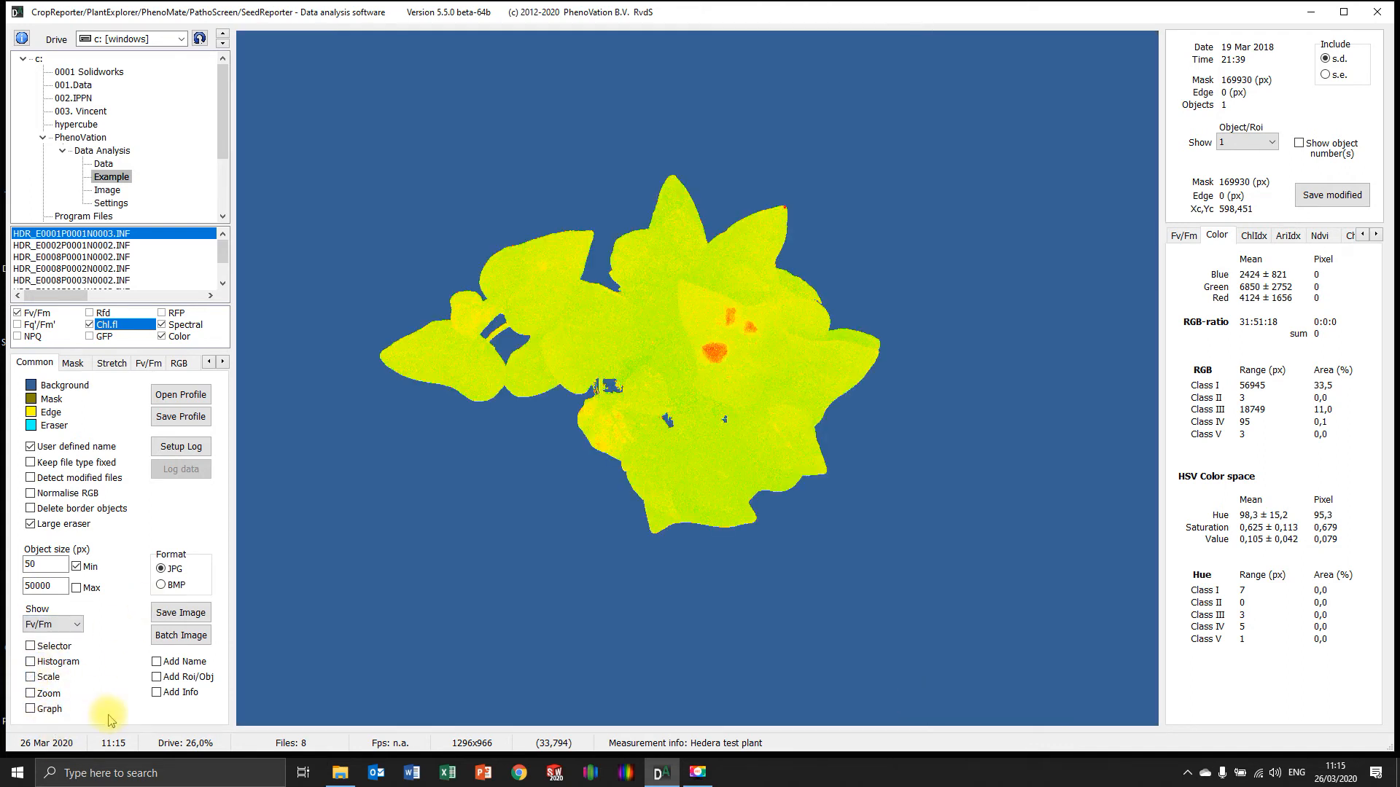
- Show the selector, histogram, scale and zoom overlays without the graph, placing the histogram in the image's upper-left corner and the scale clear of the thumbnails
{"action": "left_click", "coordinate": [31, 646]}
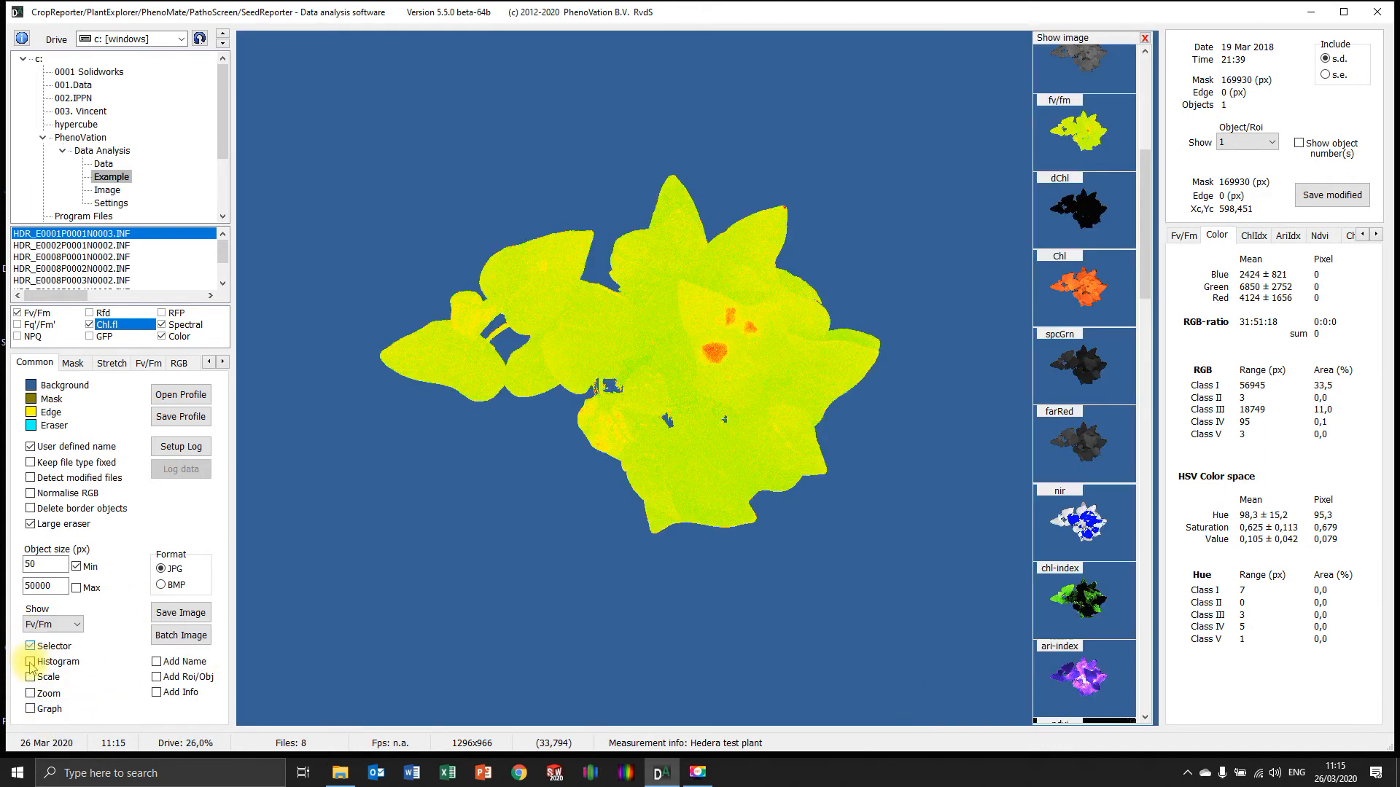
{"action": "left_click", "coordinate": [30, 662]}
{"action": "left_click", "coordinate": [30, 676]}
{"action": "left_click", "coordinate": [31, 709]}
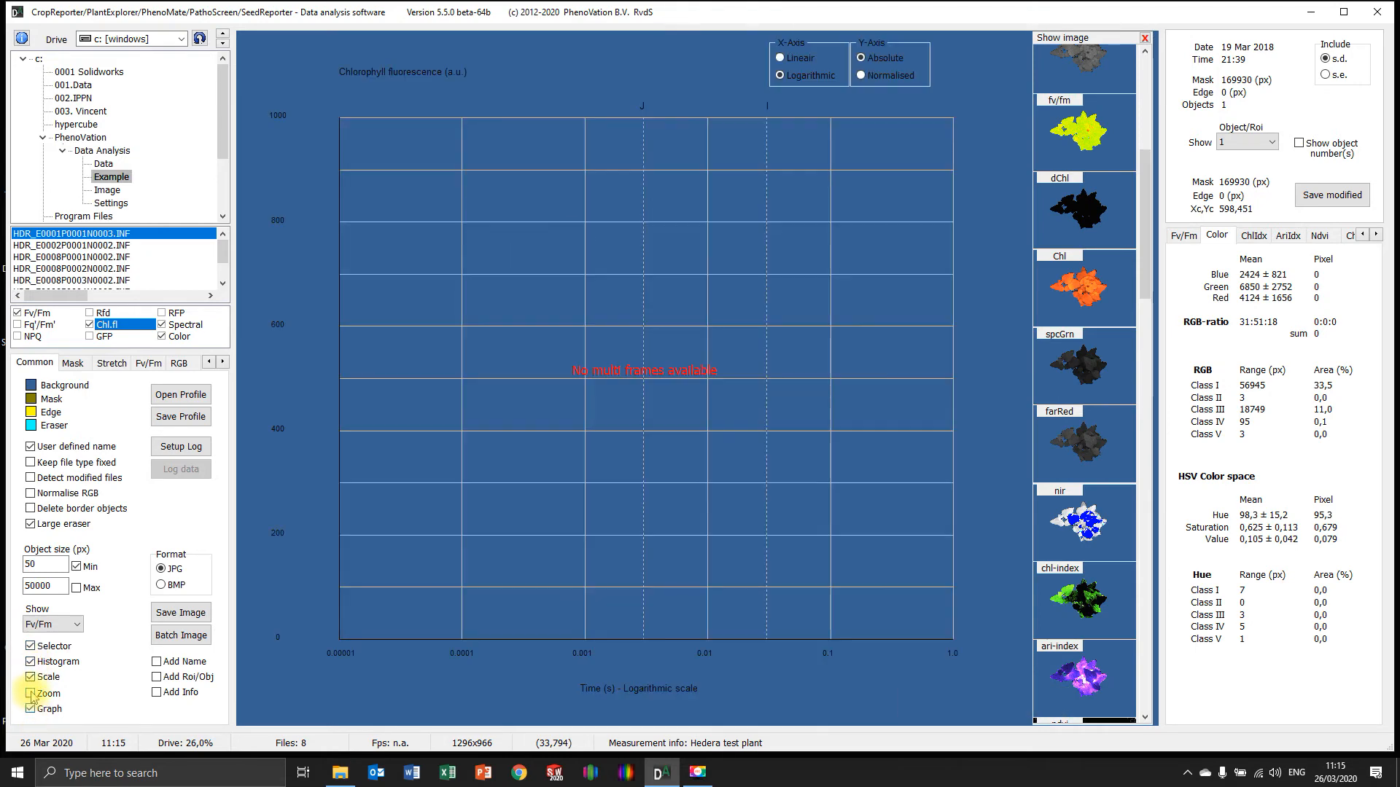
{"action": "left_click", "coordinate": [30, 693]}
{"action": "left_click", "coordinate": [31, 708]}
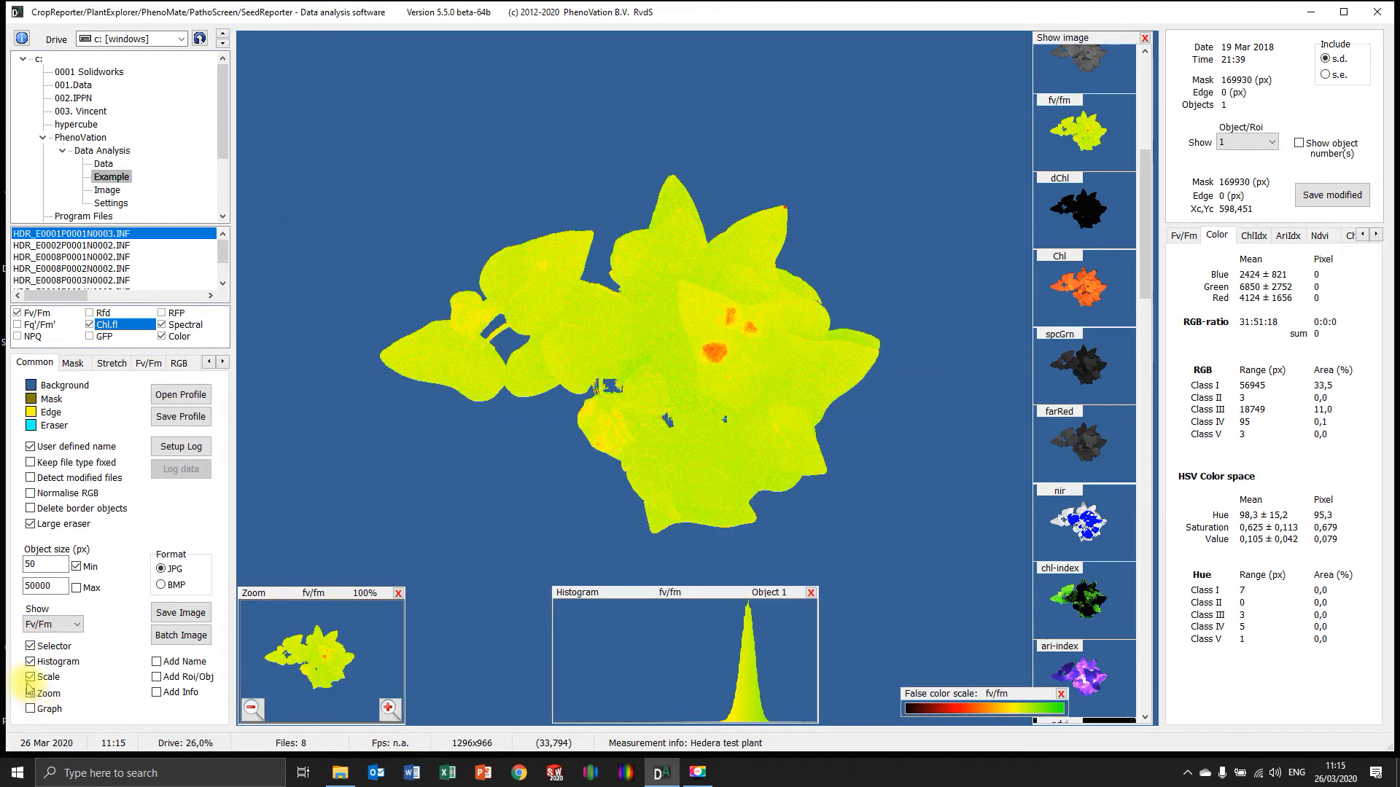
{"action": "left_click_drag", "start_coordinate": [649, 608], "coordinate": [314, 44]}
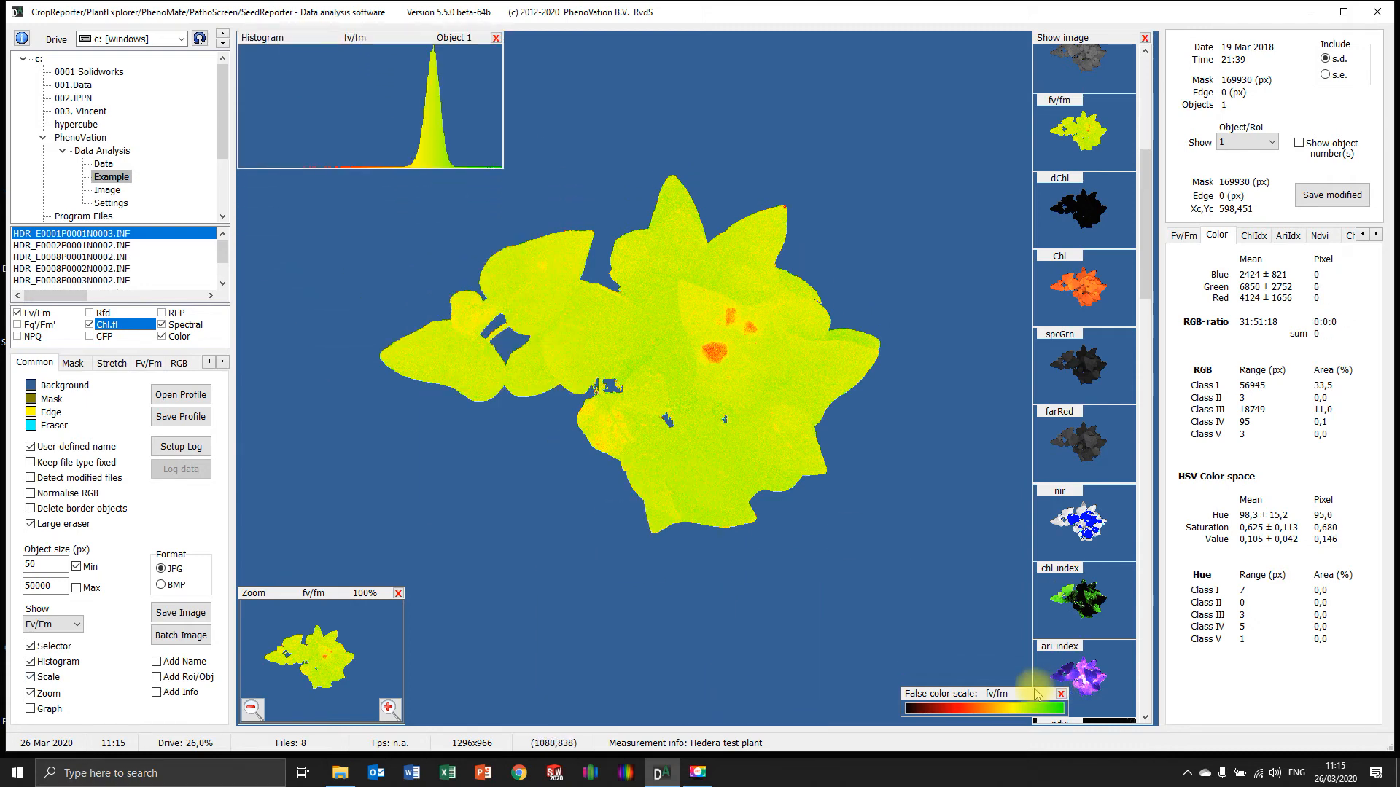
{"action": "left_click_drag", "start_coordinate": [1037, 698], "coordinate": [997, 706]}
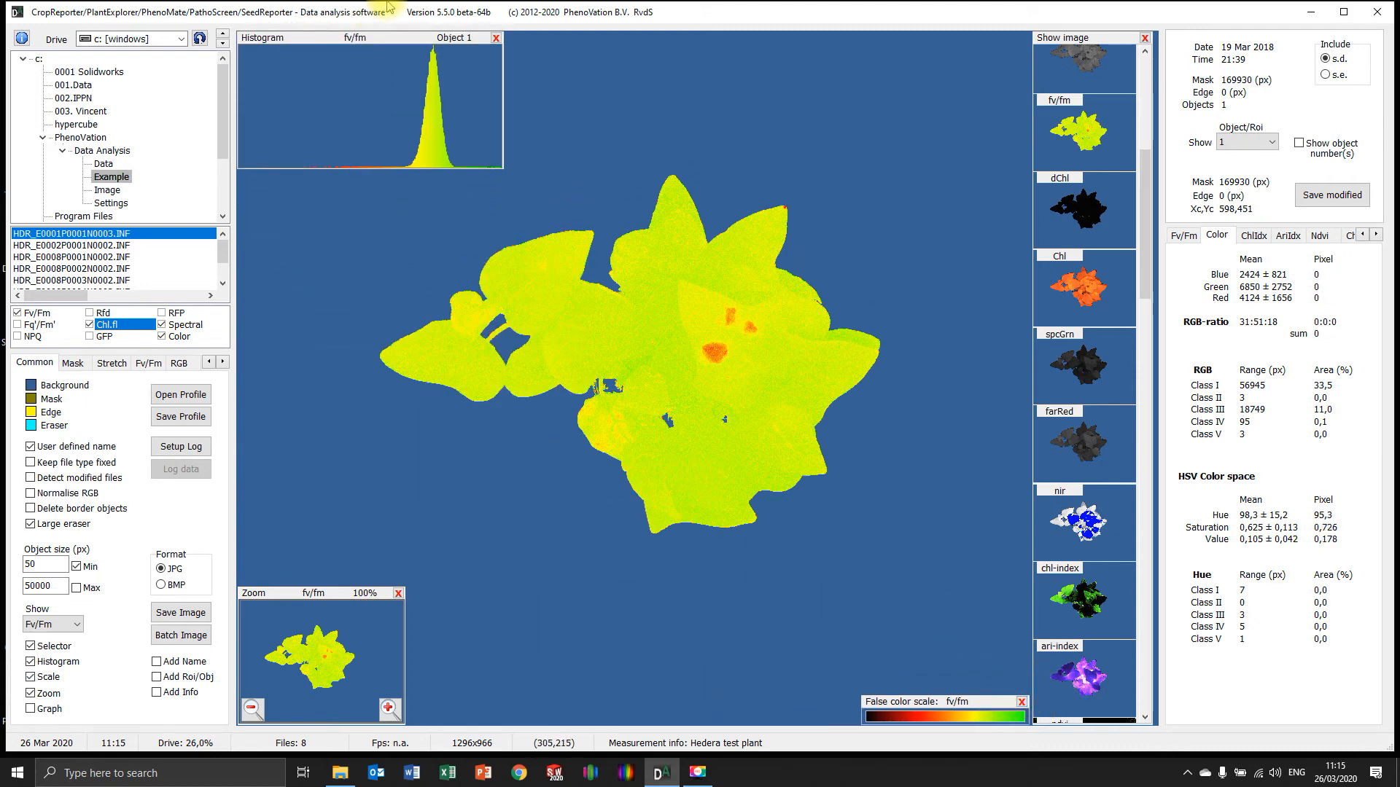
- Toggle the Fv/Fm histogram off and on a few times, leaving it hidden
{"action": "left_click", "coordinate": [498, 41]}
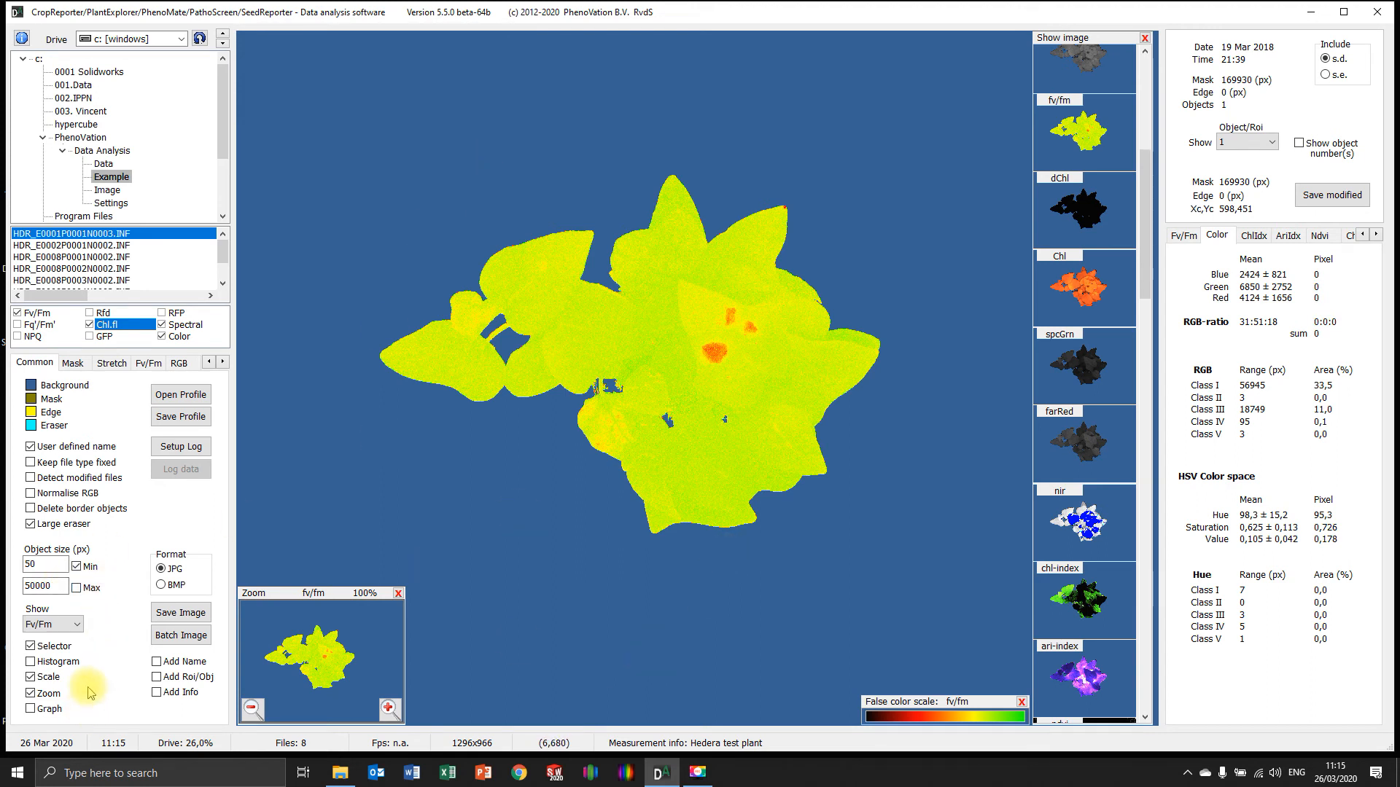
{"action": "left_click", "coordinate": [30, 662]}
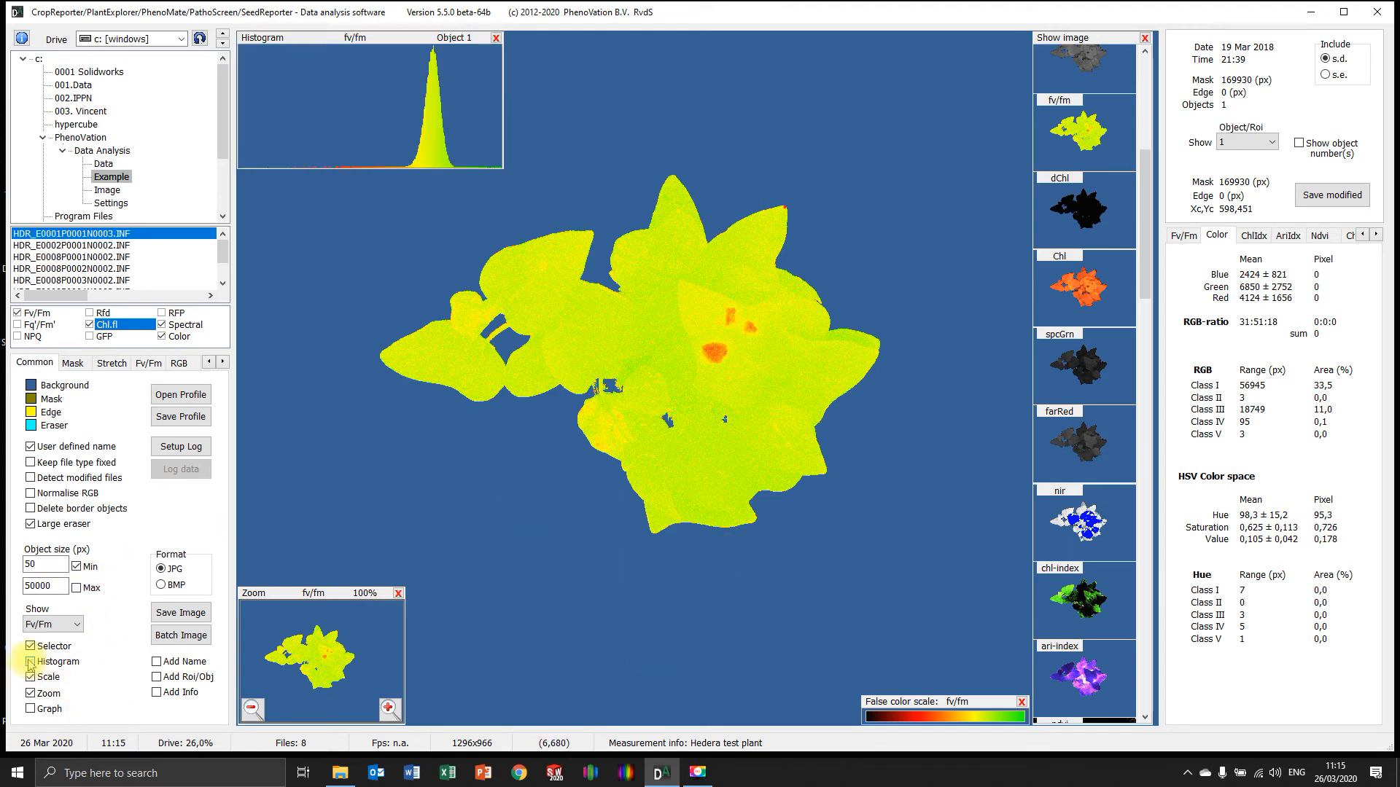
{"action": "left_click", "coordinate": [30, 661]}
{"action": "left_click", "coordinate": [30, 661]}
{"action": "left_click", "coordinate": [30, 662]}
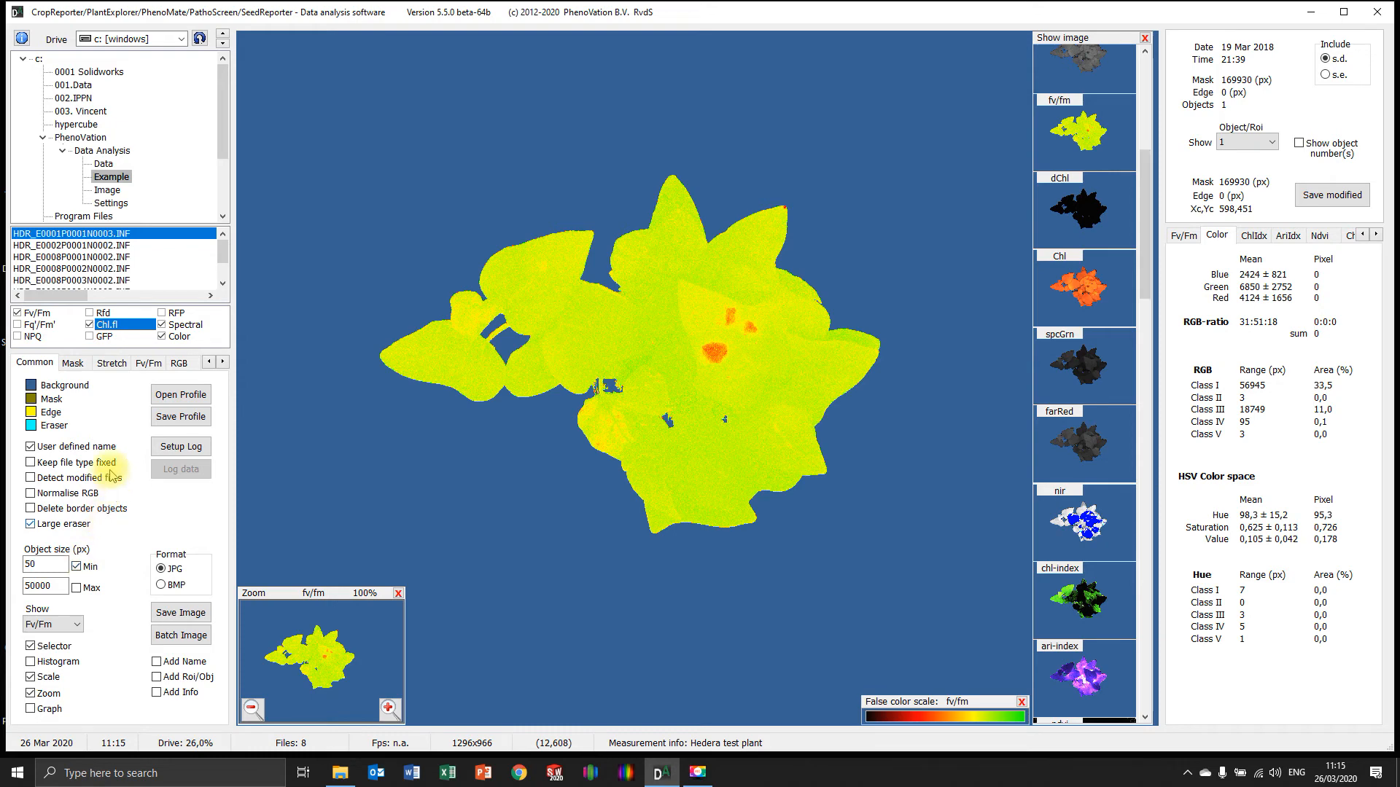
- Save the current analysis settings as a profile named "Ivy plant 1"
{"action": "left_click", "coordinate": [182, 420]}
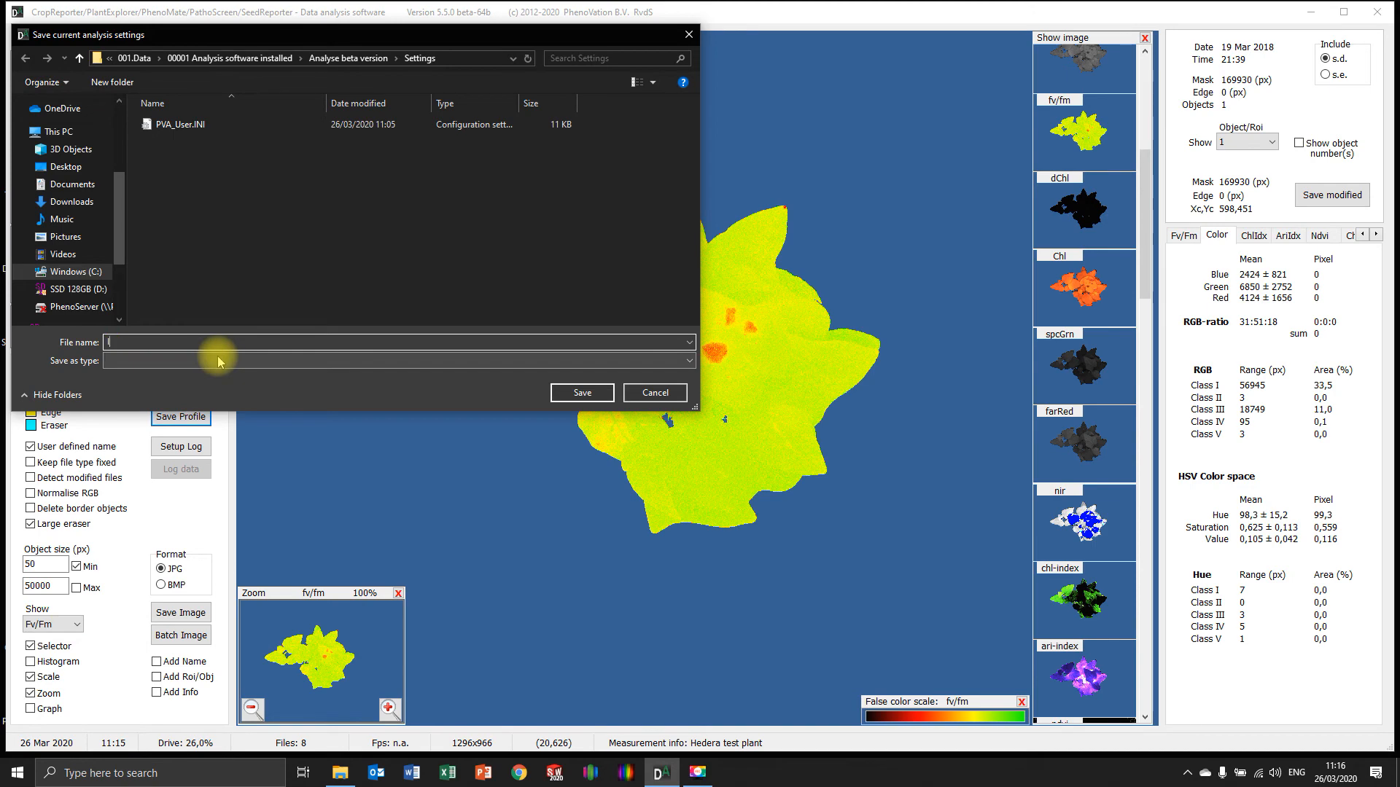
{"action": "type", "text": "vy plant 1"}
{"action": "key", "text": "Return"}
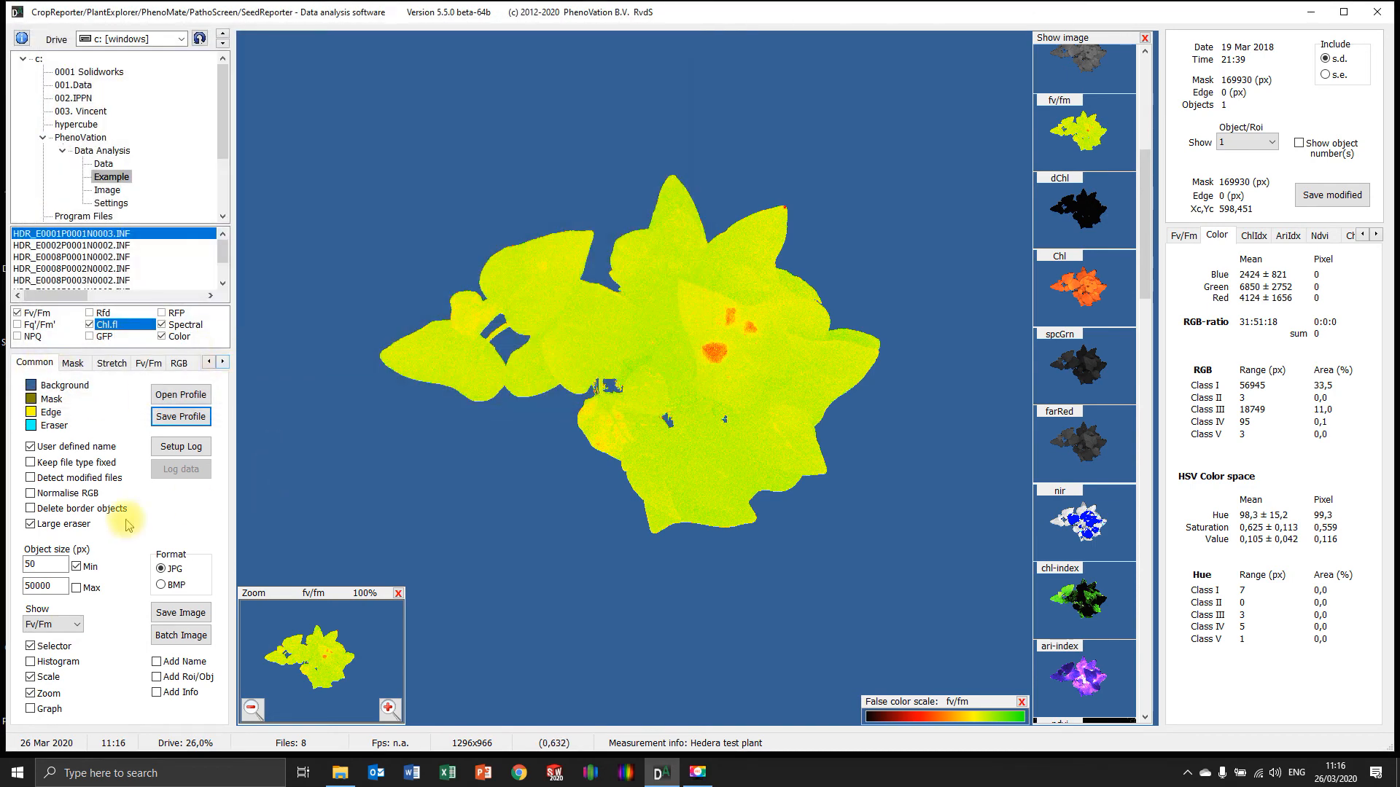
- Set the minimum object size to 100 px
{"action": "left_click_drag", "start_coordinate": [43, 566], "coordinate": [2, 563]}
{"action": "type", "text": "100"}
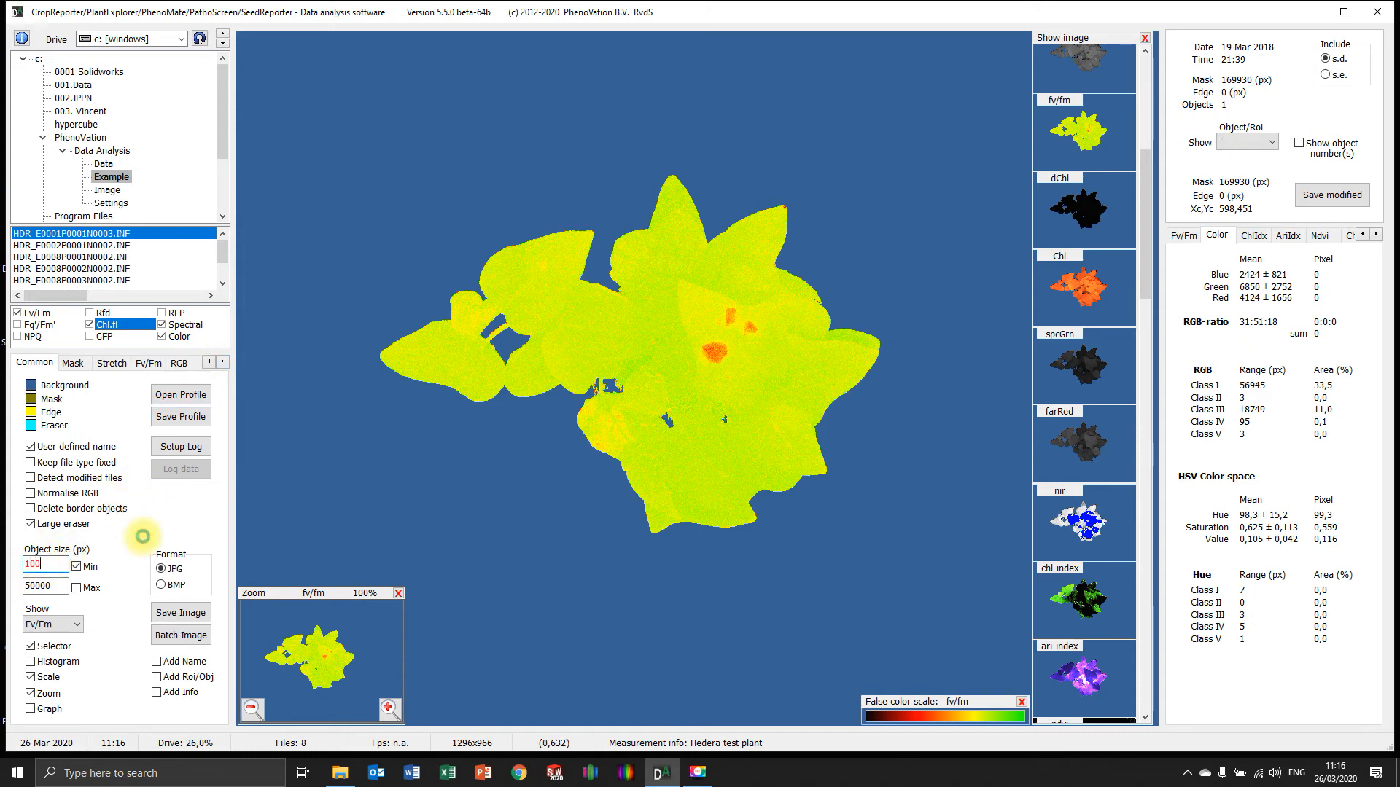
{"action": "key", "text": "Return"}
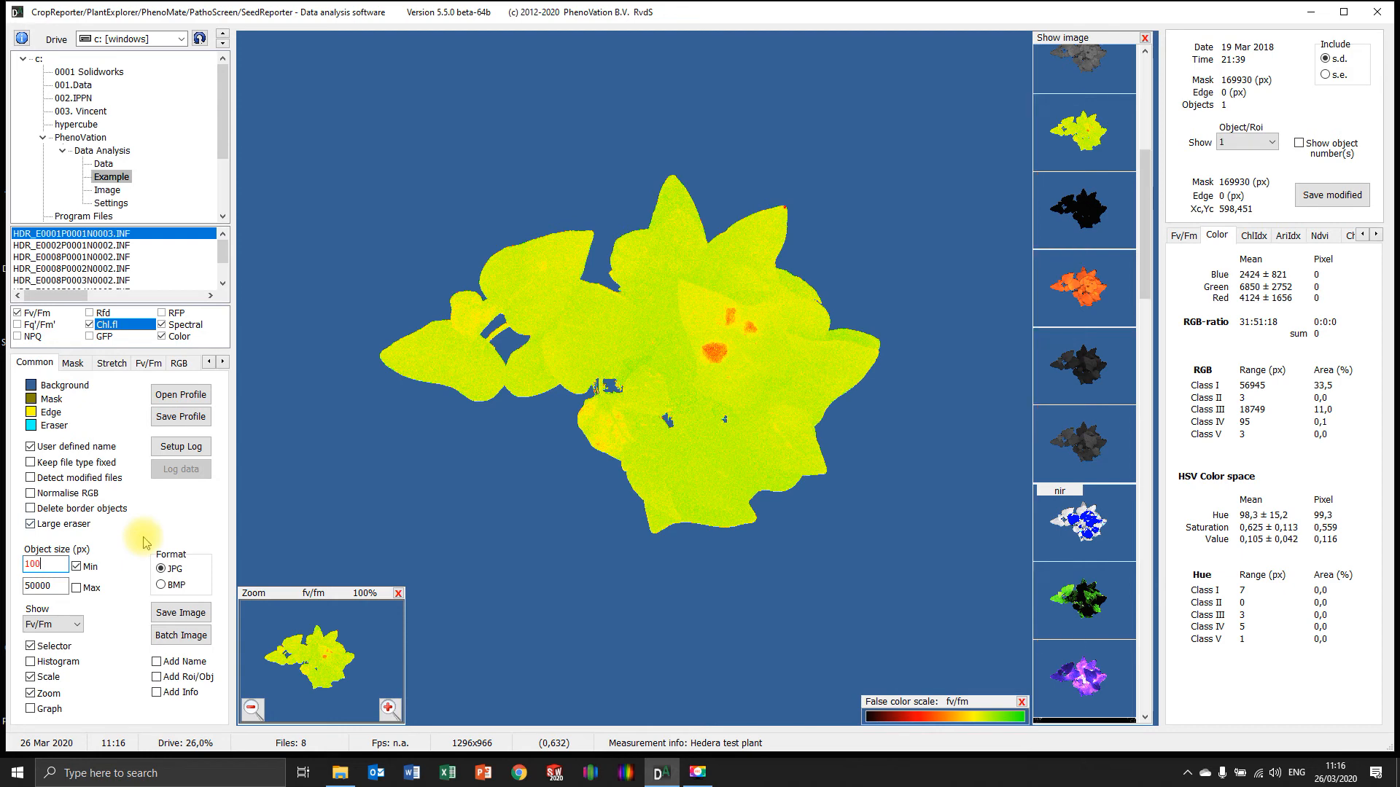
- Load the saved ivy plant profile to restore its analysis settings
{"action": "left_click", "coordinate": [173, 394]}
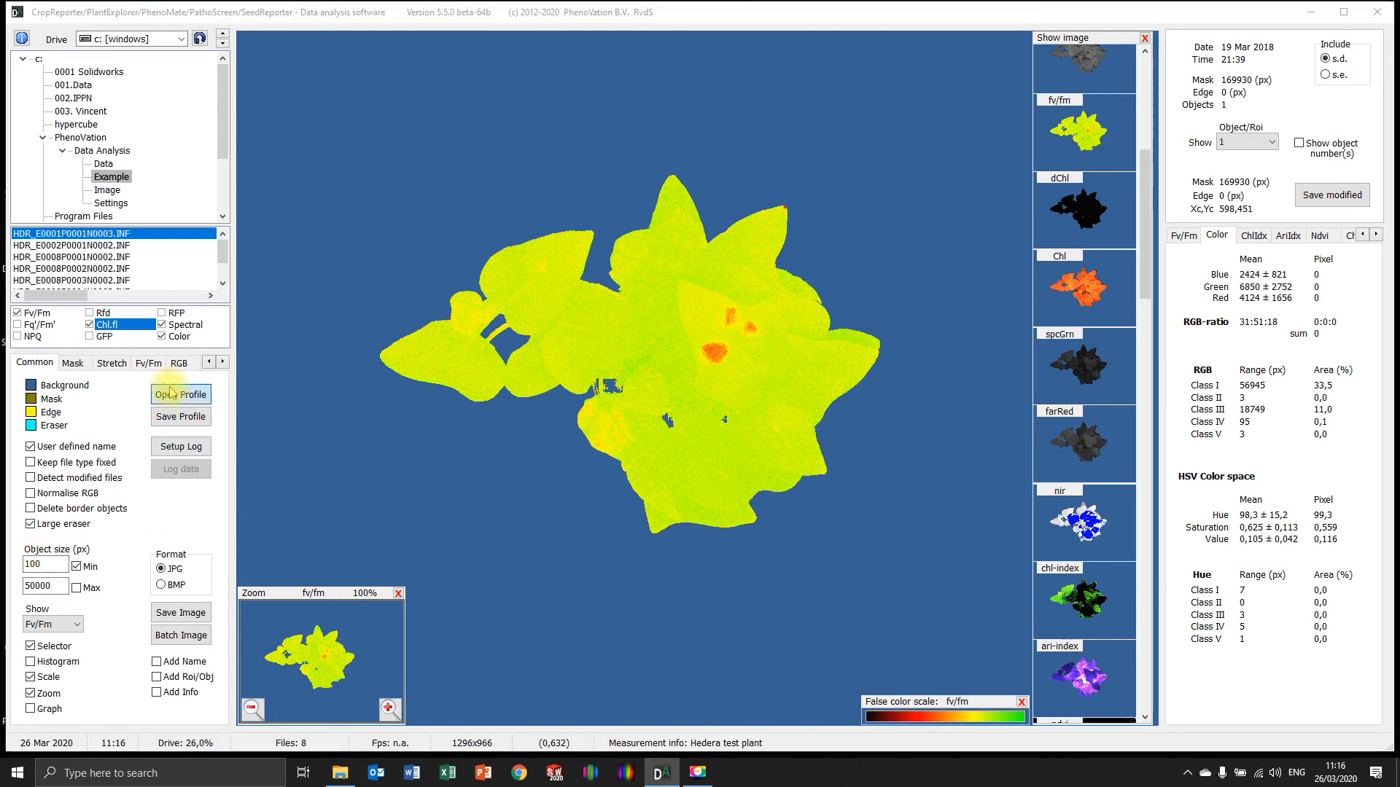
{"action": "left_click", "coordinate": [210, 126]}
{"action": "left_click", "coordinate": [581, 392]}
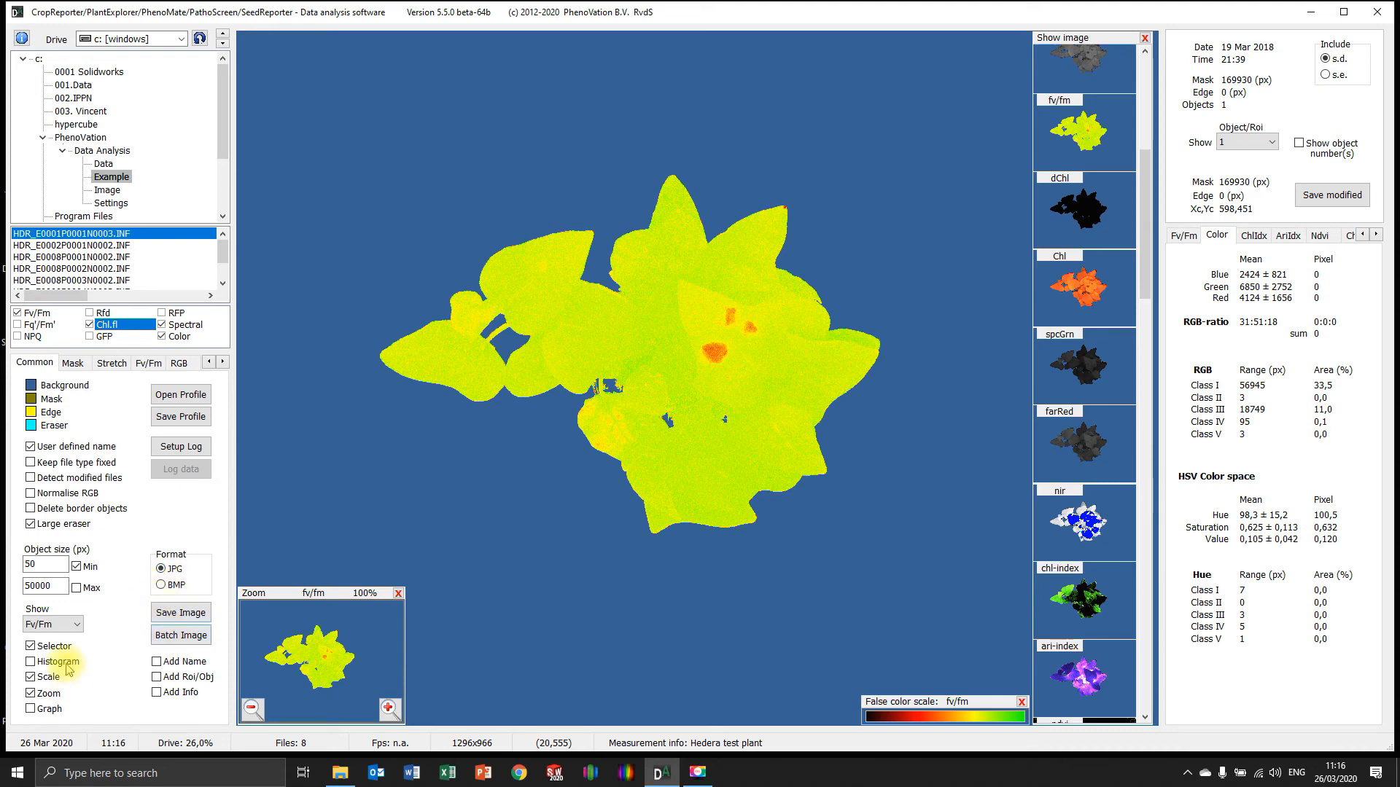
- Save the displayed Fv/Fm image as a JPG and hide the selector, false color scale and zoom overlays
{"action": "left_click", "coordinate": [169, 616]}
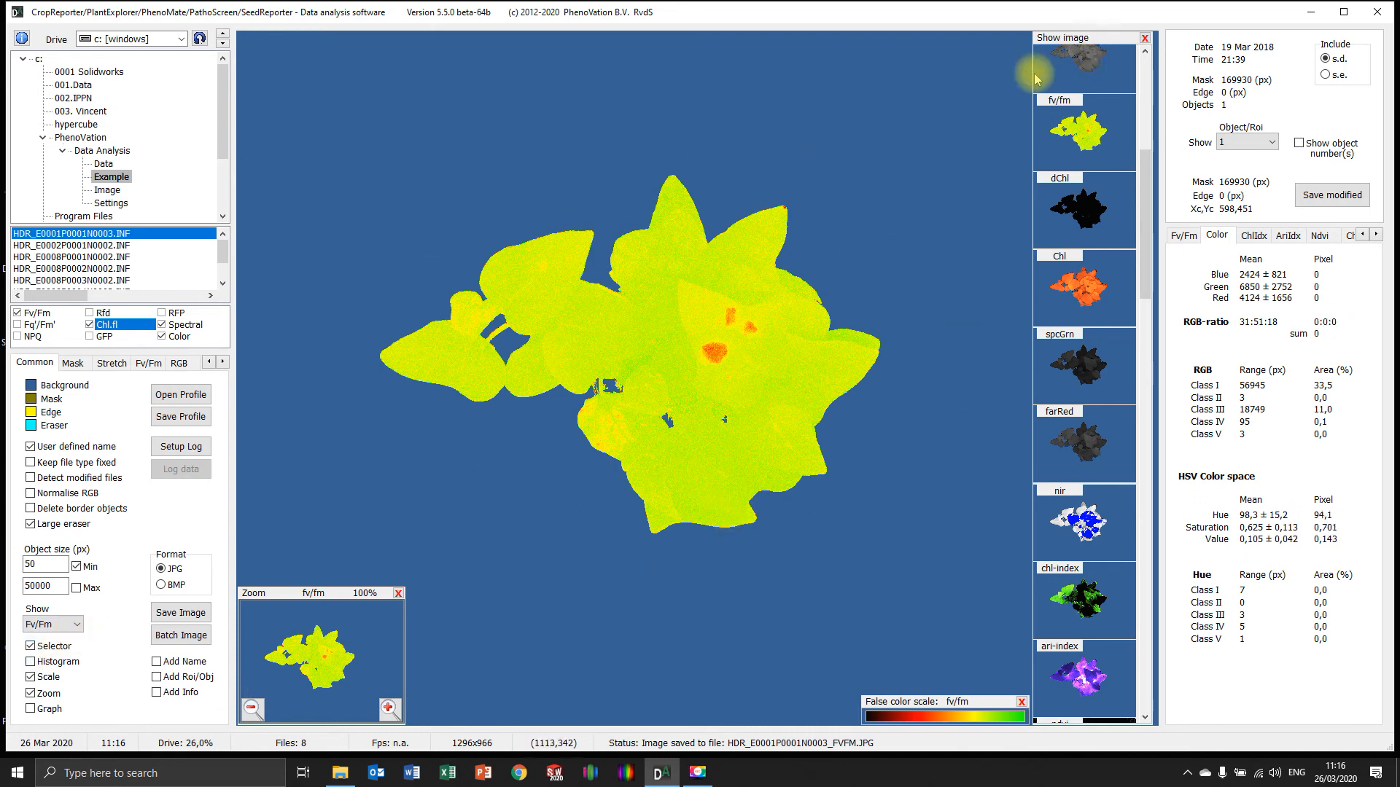
{"action": "left_click", "coordinate": [1145, 38]}
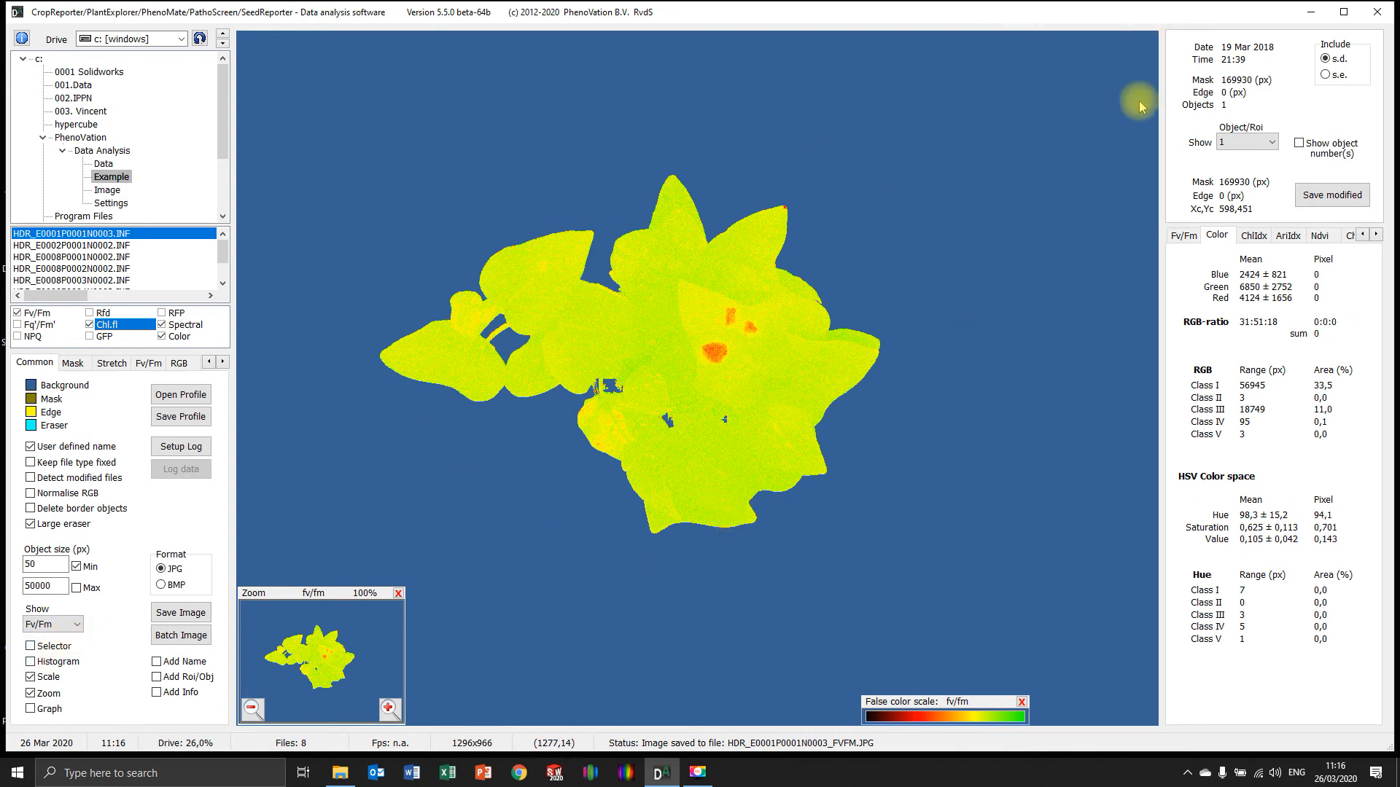
{"action": "left_click", "coordinate": [1022, 702]}
{"action": "left_click", "coordinate": [399, 594]}
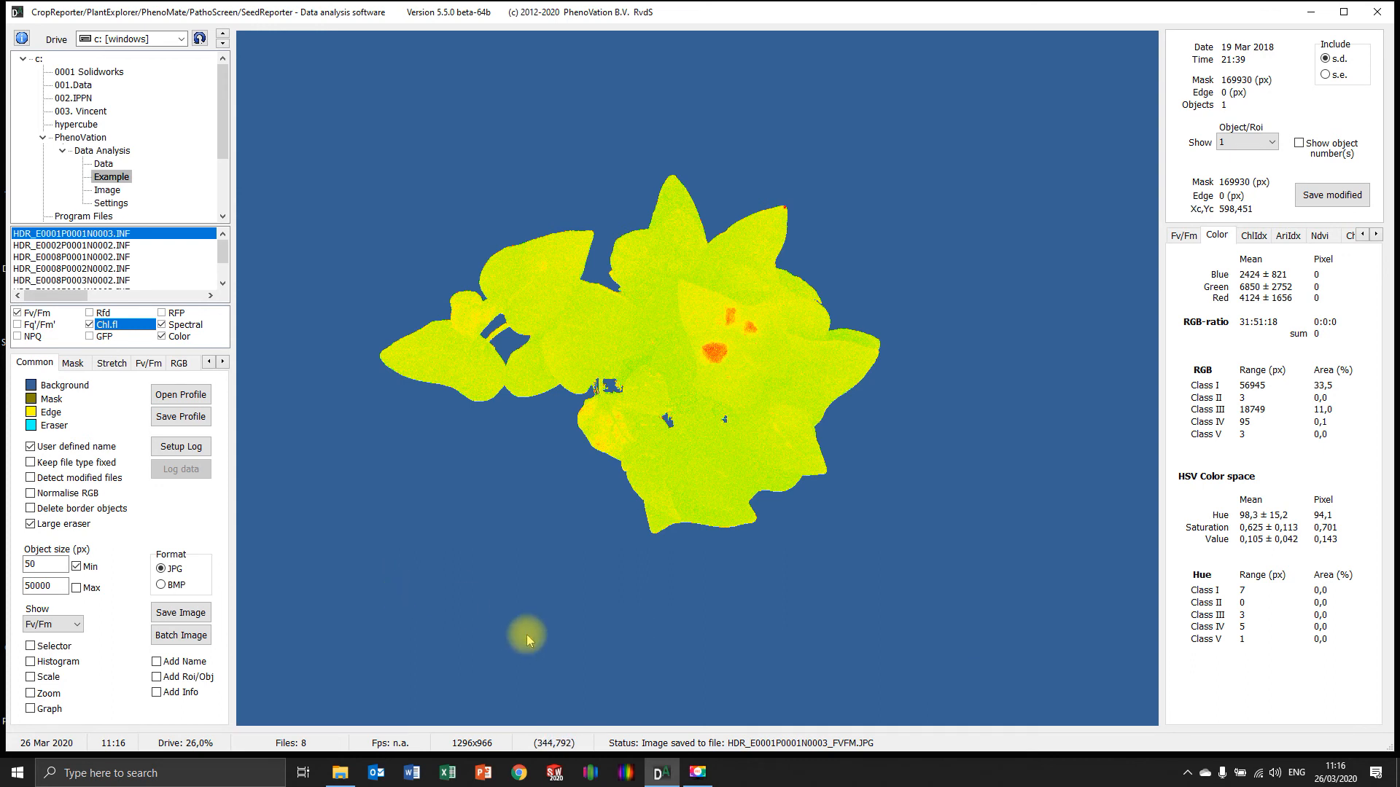
- Enable adding the name to saved images and save the Fv/Fm image again
{"action": "left_click", "coordinate": [157, 662]}
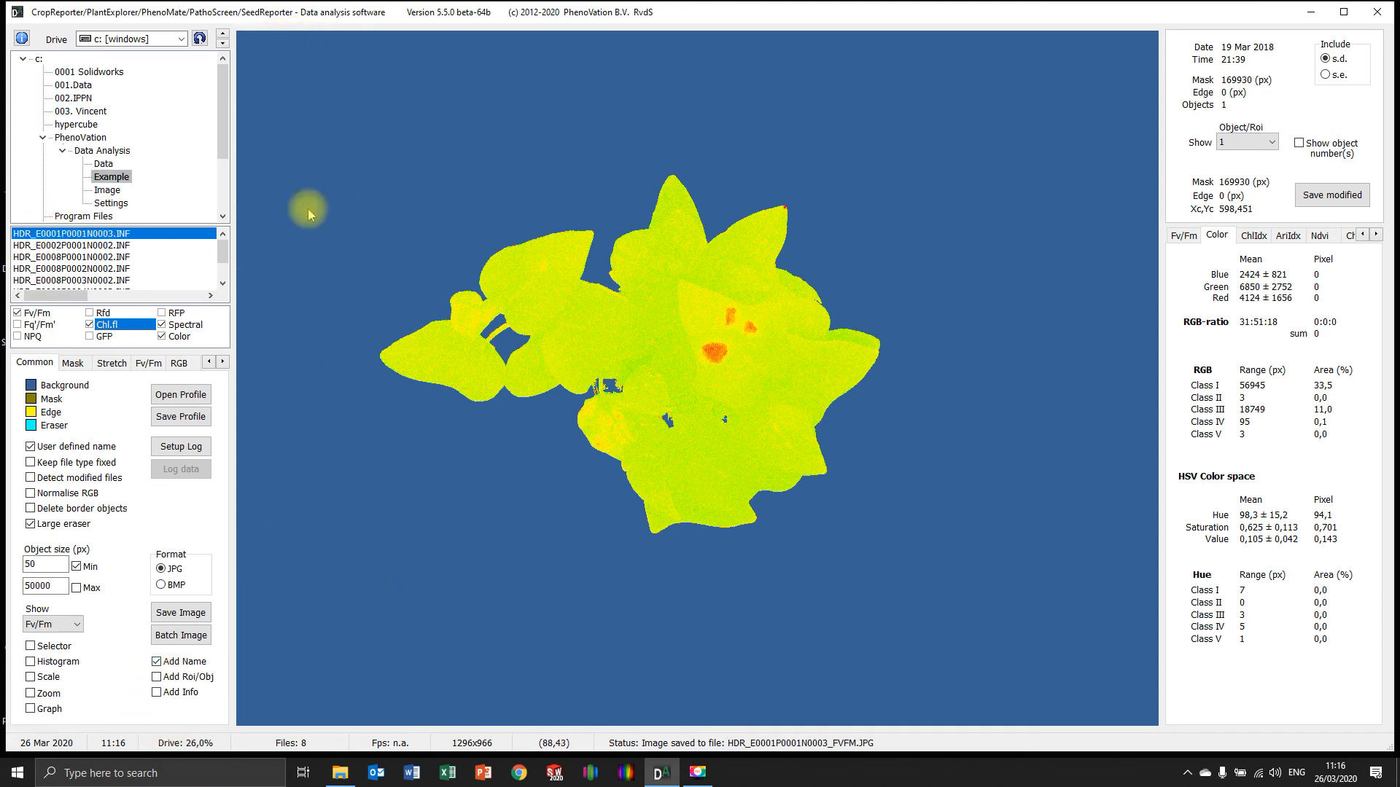
{"action": "left_click", "coordinate": [199, 612]}
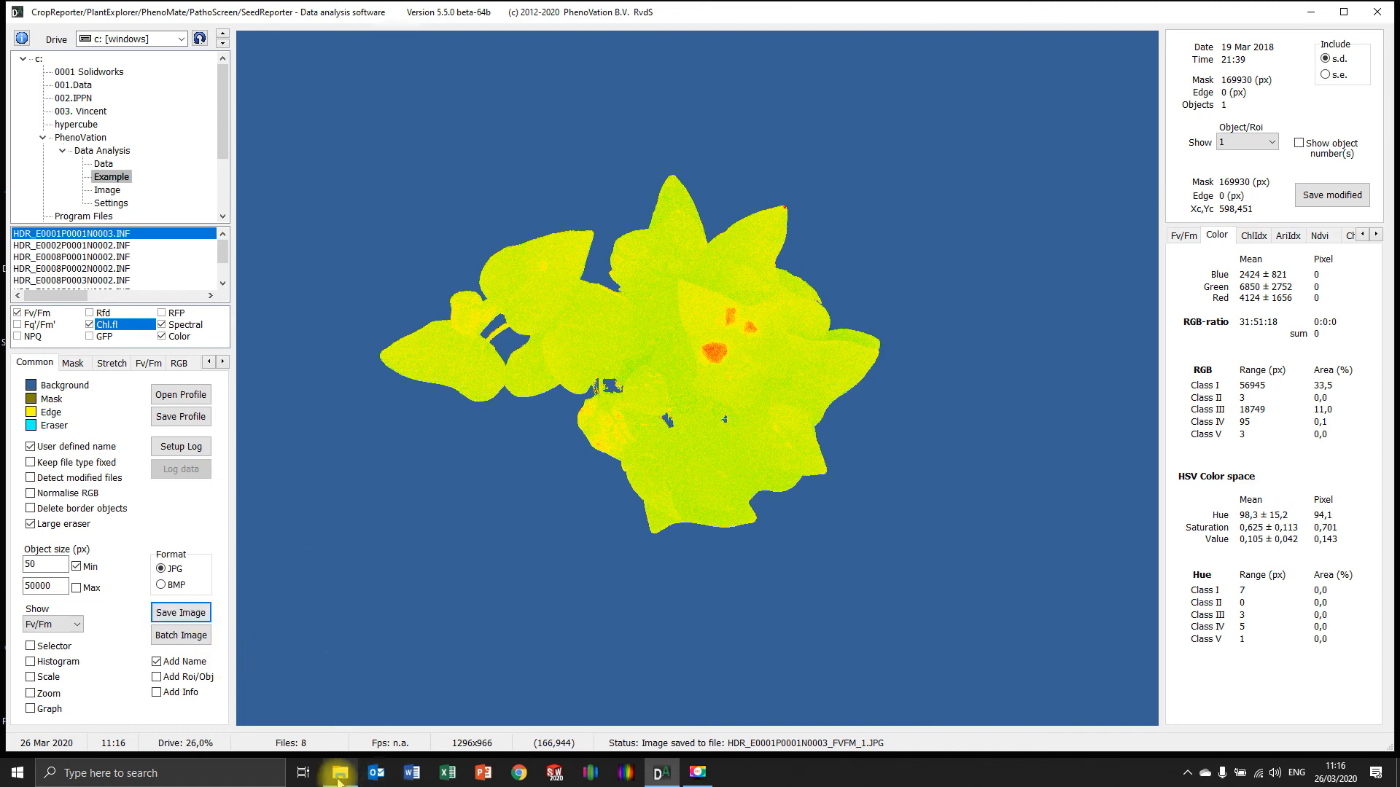
- Switch to File Explorer and compare the two saved Fv/Fm JPGs in the Image folder, with and without the added name
{"action": "left_click", "coordinate": [340, 772]}
{"action": "double_click", "coordinate": [626, 118]}
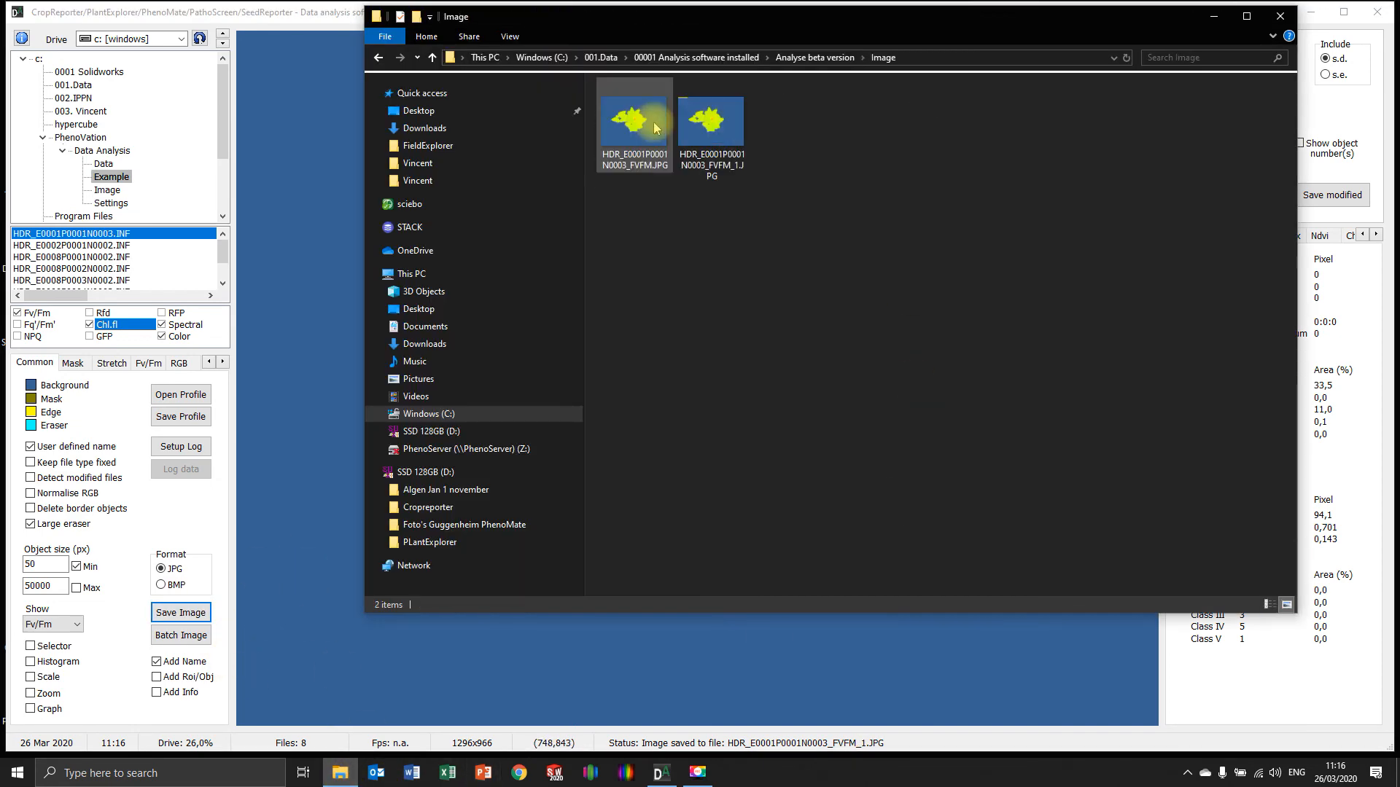
{"action": "left_click", "coordinate": [623, 129]}
{"action": "double_click", "coordinate": [623, 129]}
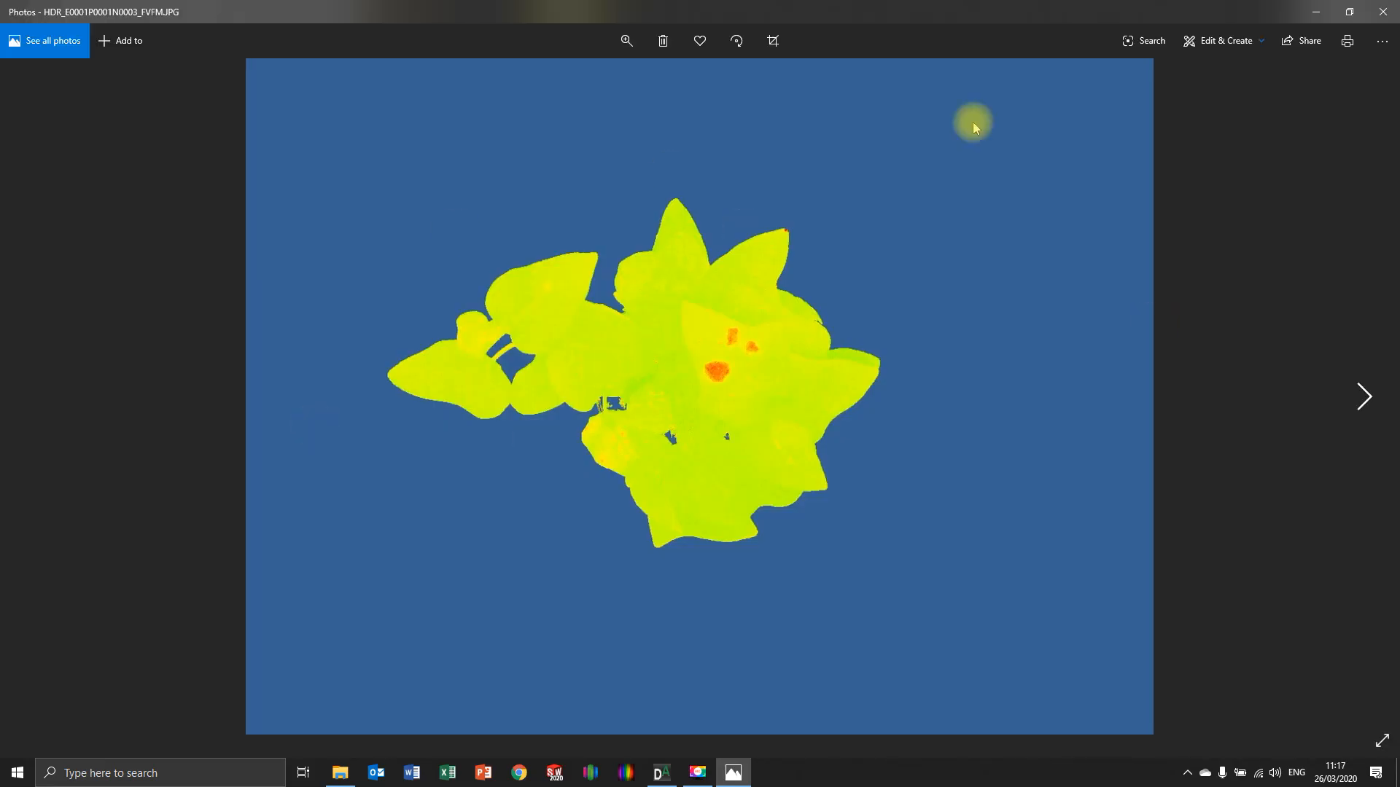
{"action": "left_click", "coordinate": [1383, 12]}
{"action": "double_click", "coordinate": [697, 135]}
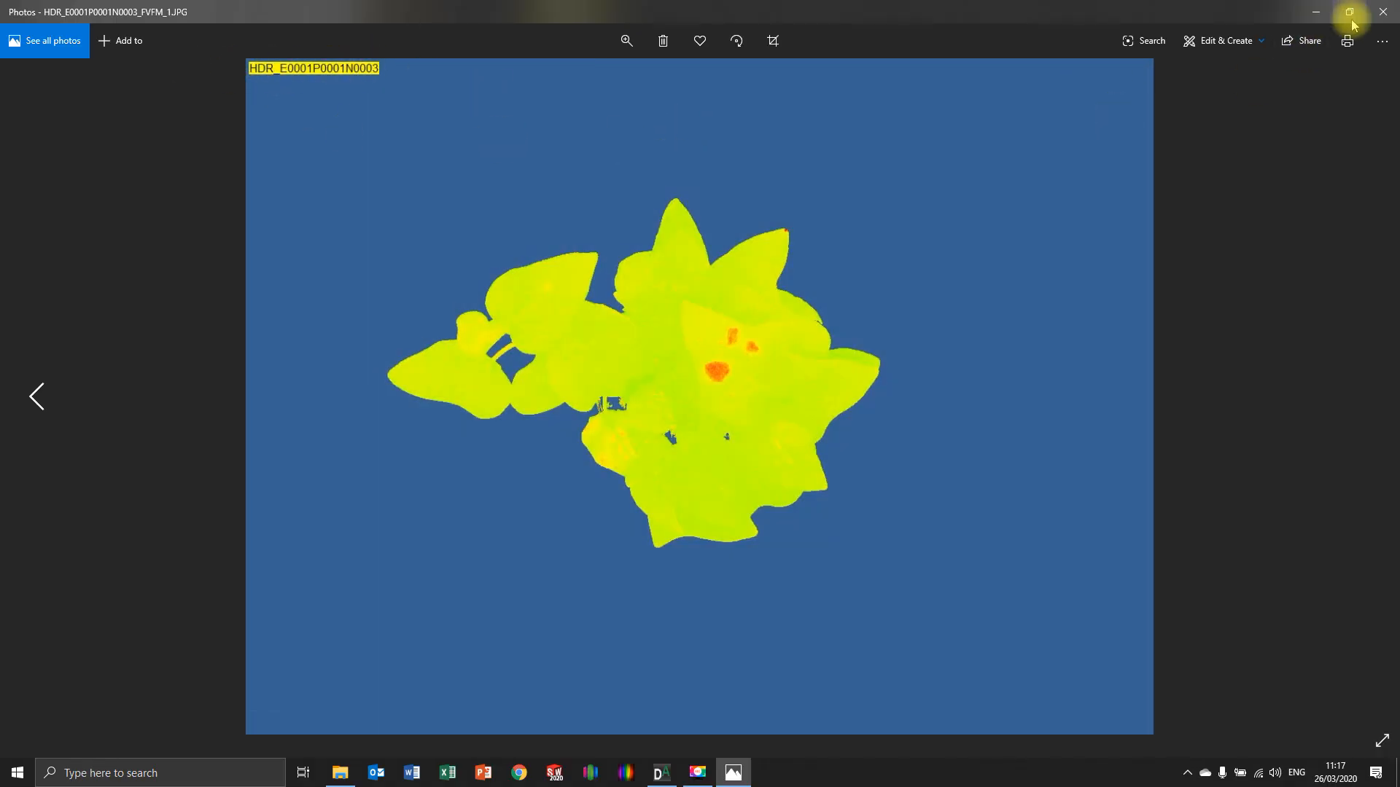
{"action": "left_click", "coordinate": [1381, 11]}
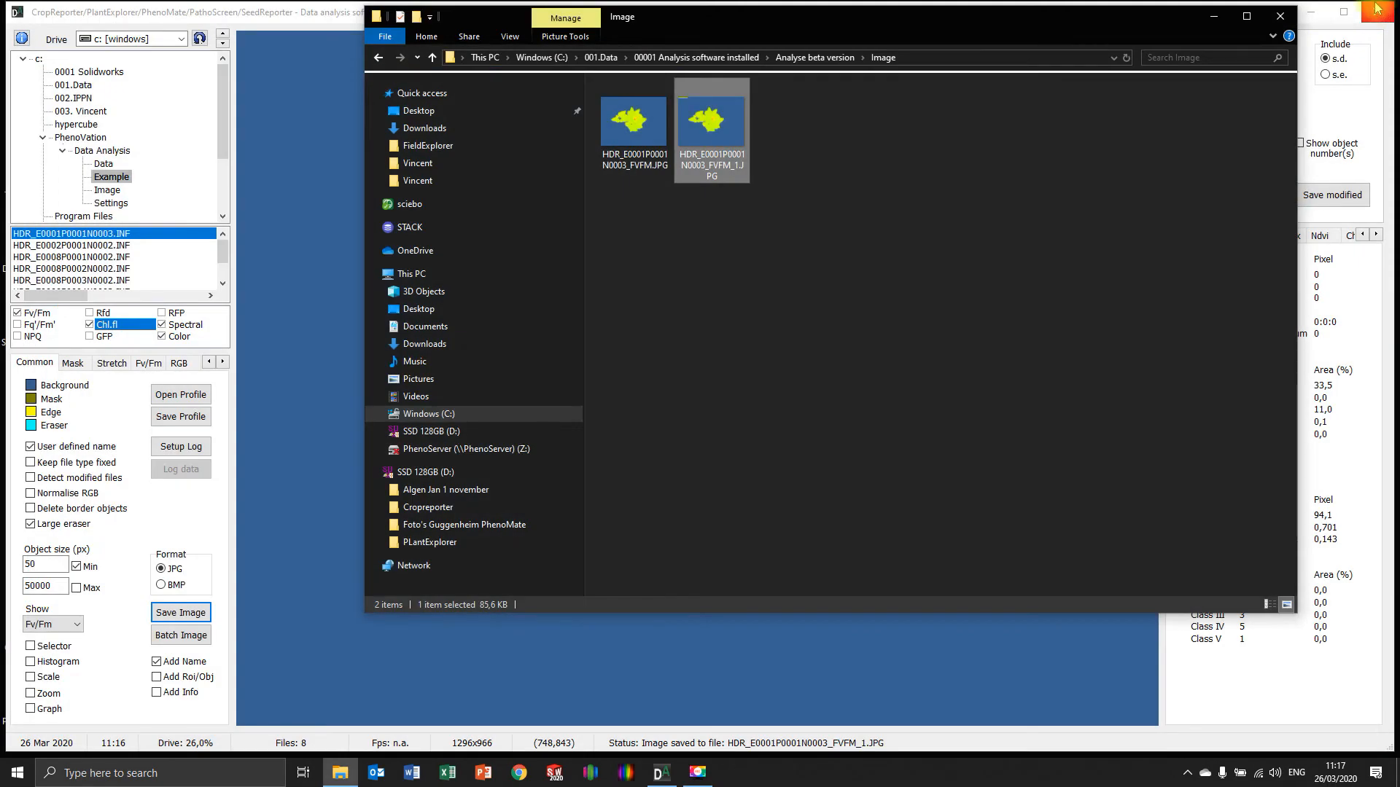
{"action": "left_click", "coordinate": [1280, 16]}
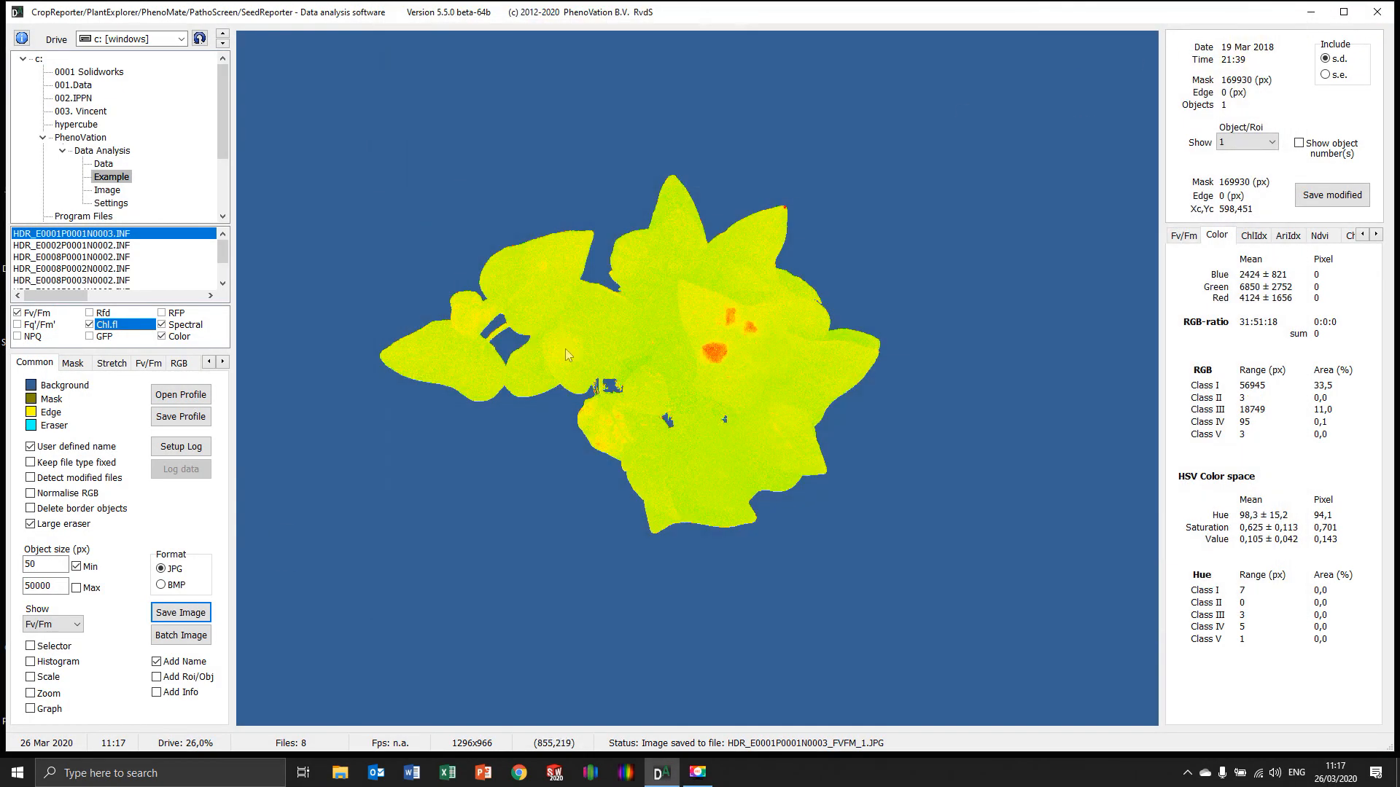
- Batch export the Fv/Fm and Color images of all files in the Example folder as BMP with the name added
{"action": "left_click", "coordinate": [181, 635]}
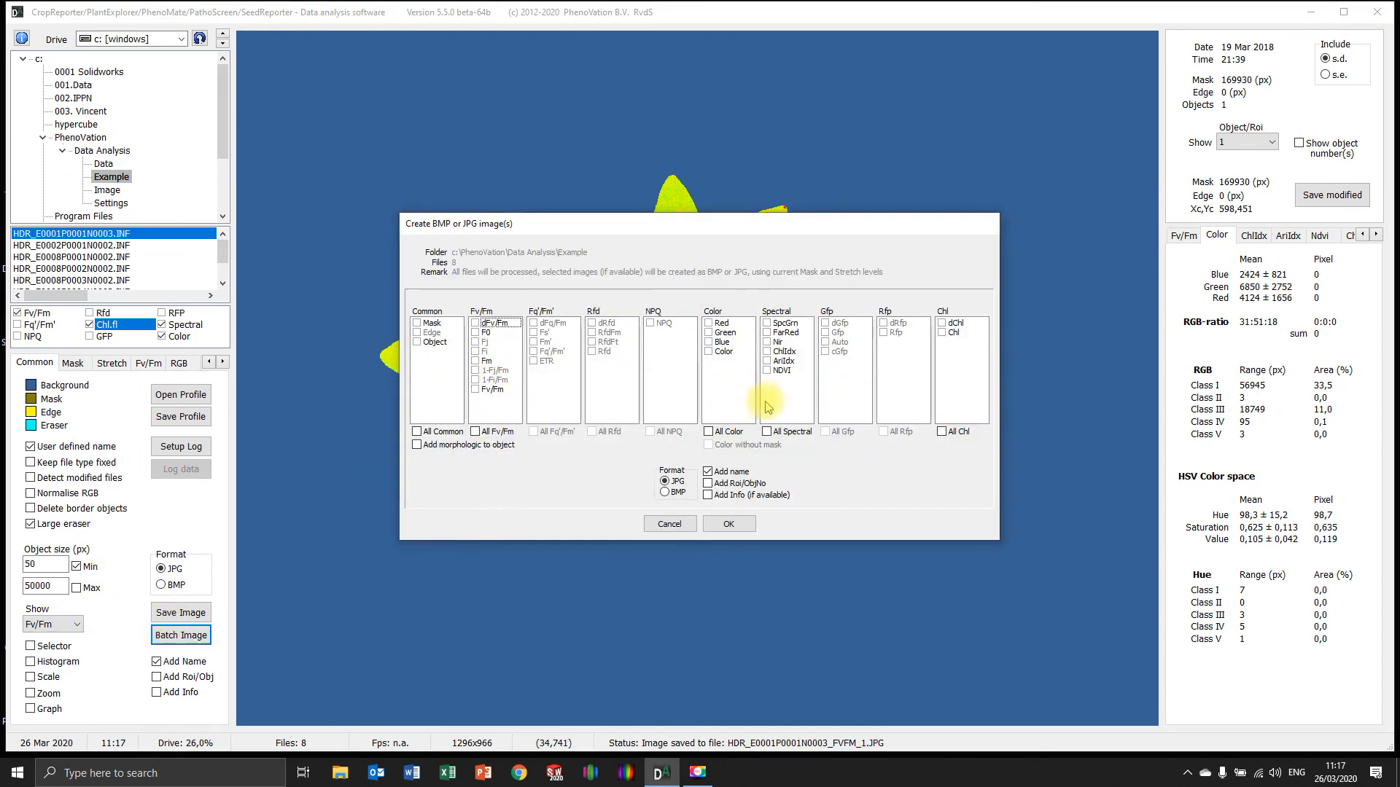
{"action": "left_click", "coordinate": [713, 353]}
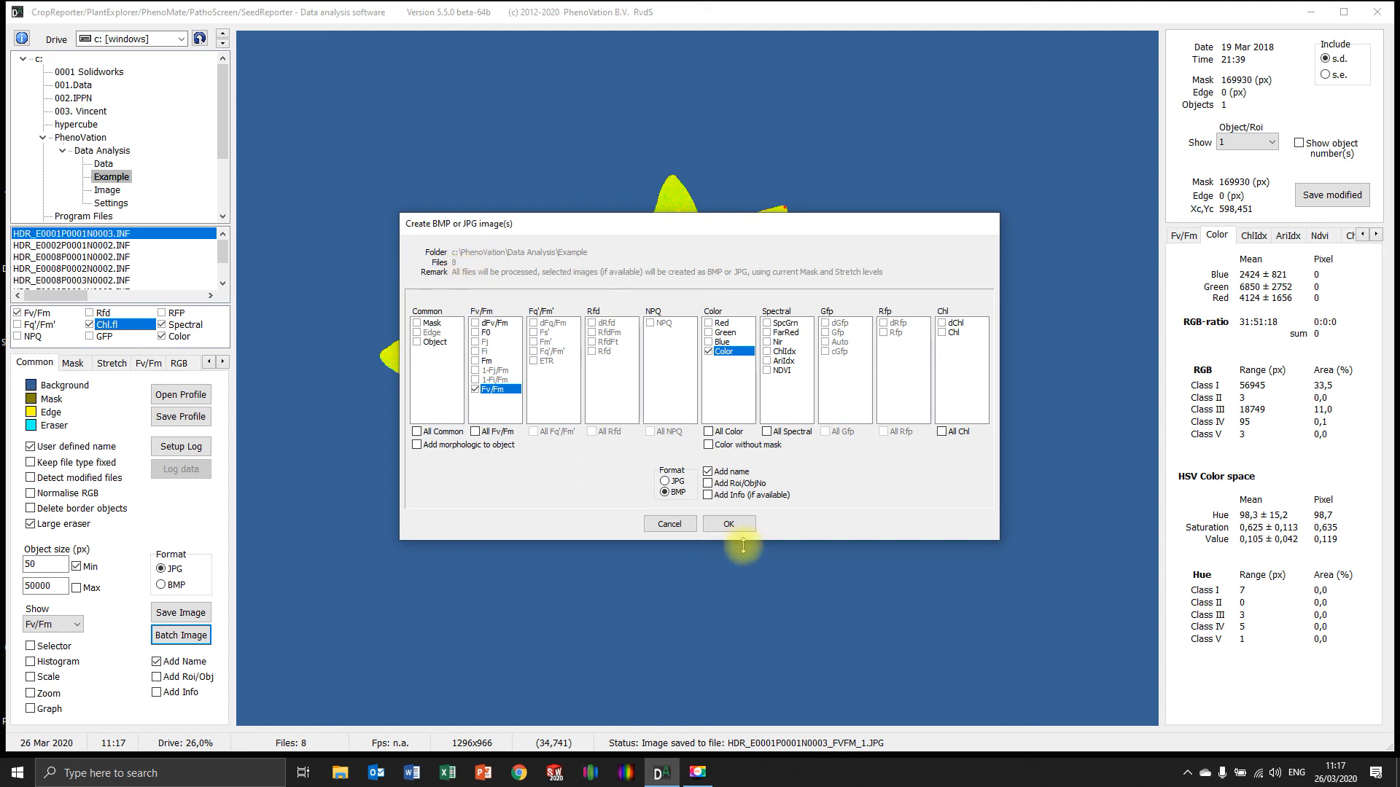
{"action": "left_click", "coordinate": [741, 528]}
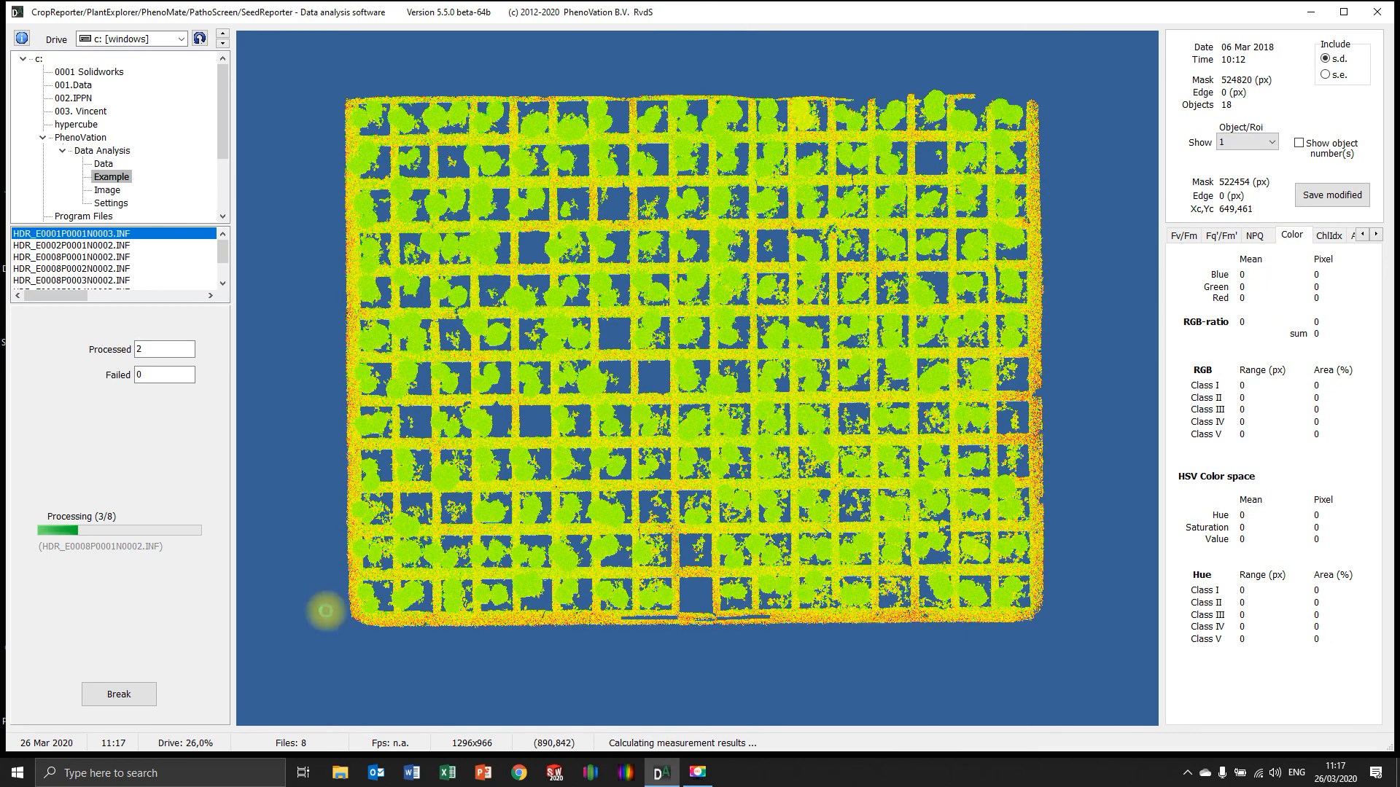
- Switch to File Explorer, examine the batch-exported images in the Analyse beta version's Image folder, and close the window
{"action": "key", "text": "super+e"}
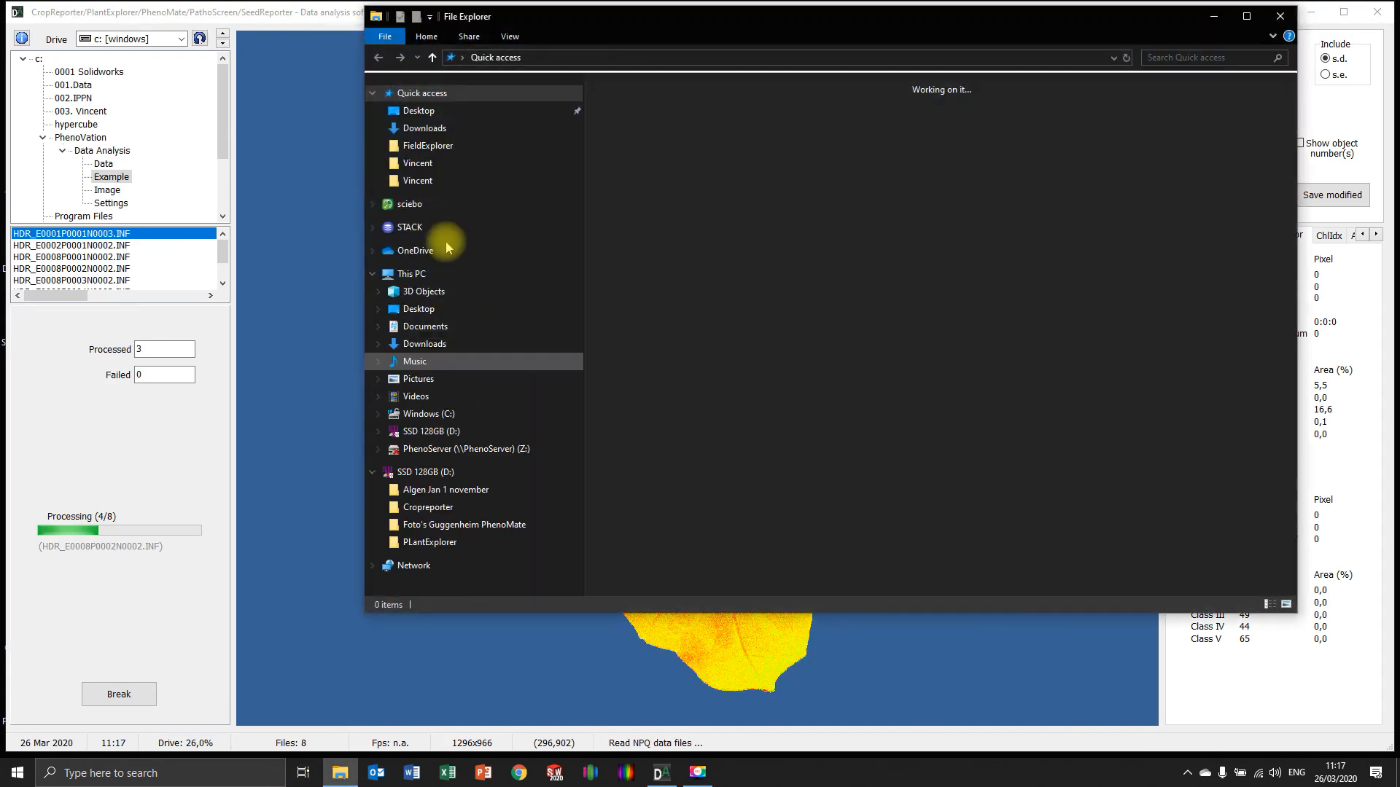
{"action": "left_click", "coordinate": [427, 278]}
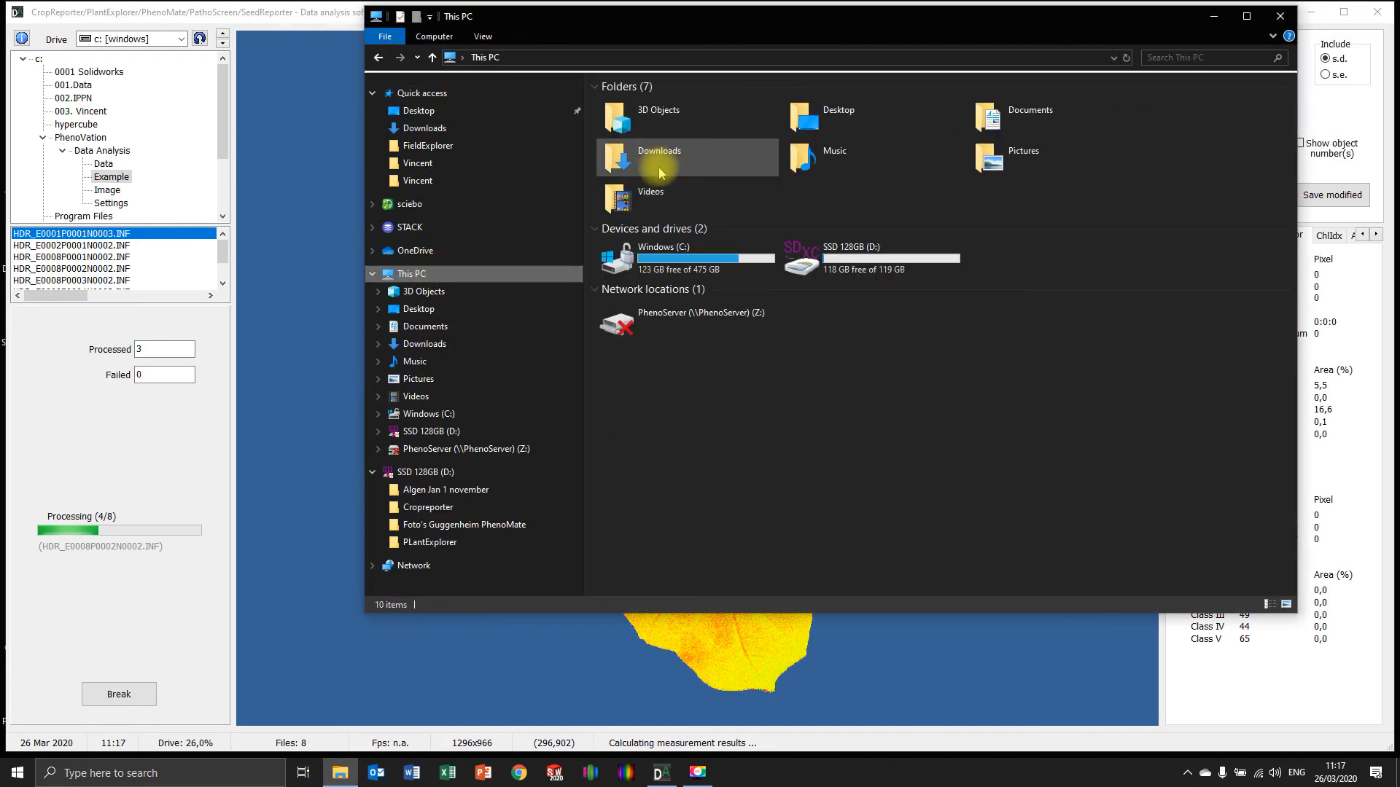
{"action": "double_click", "coordinate": [641, 257]}
{"action": "double_click", "coordinate": [653, 179]}
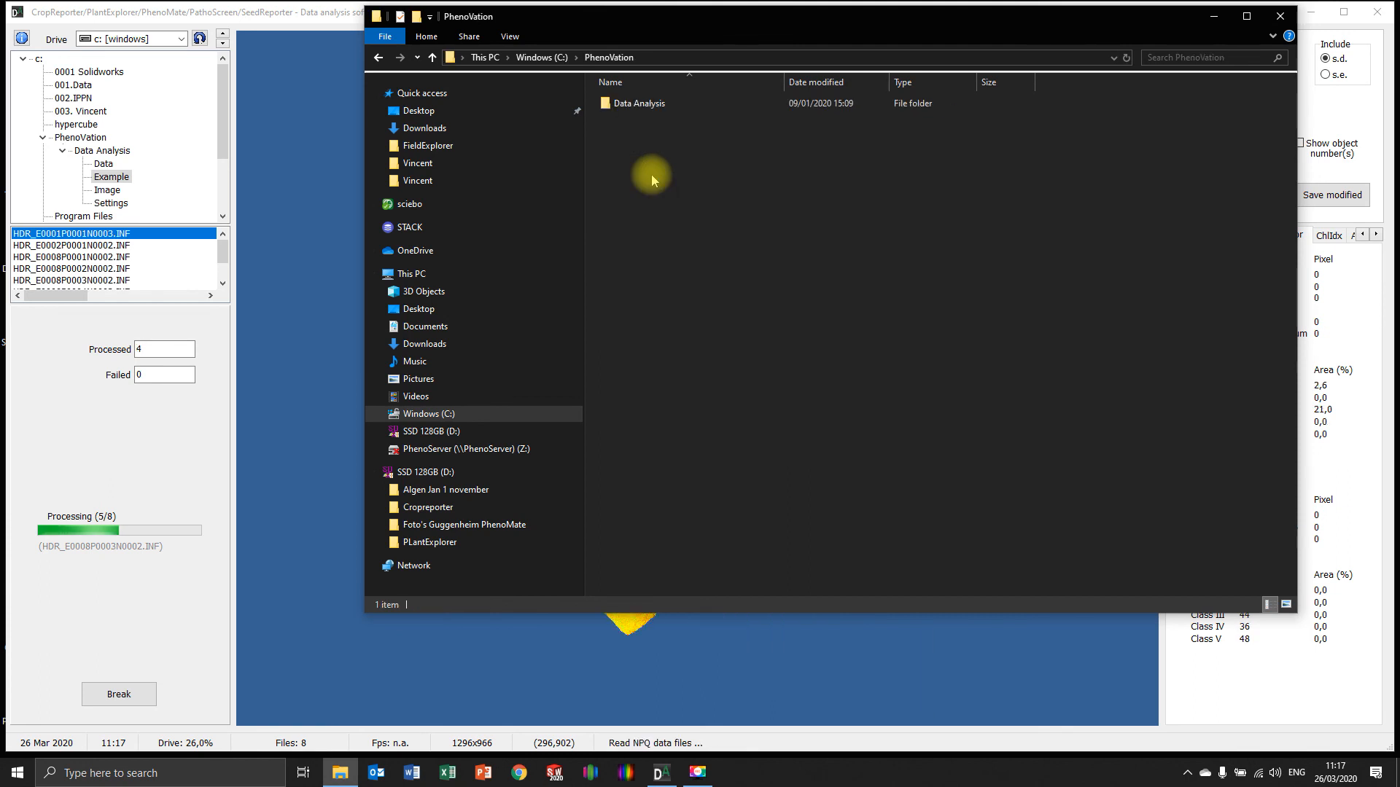
{"action": "key", "text": "alt+Left"}
{"action": "double_click", "coordinate": [648, 118]}
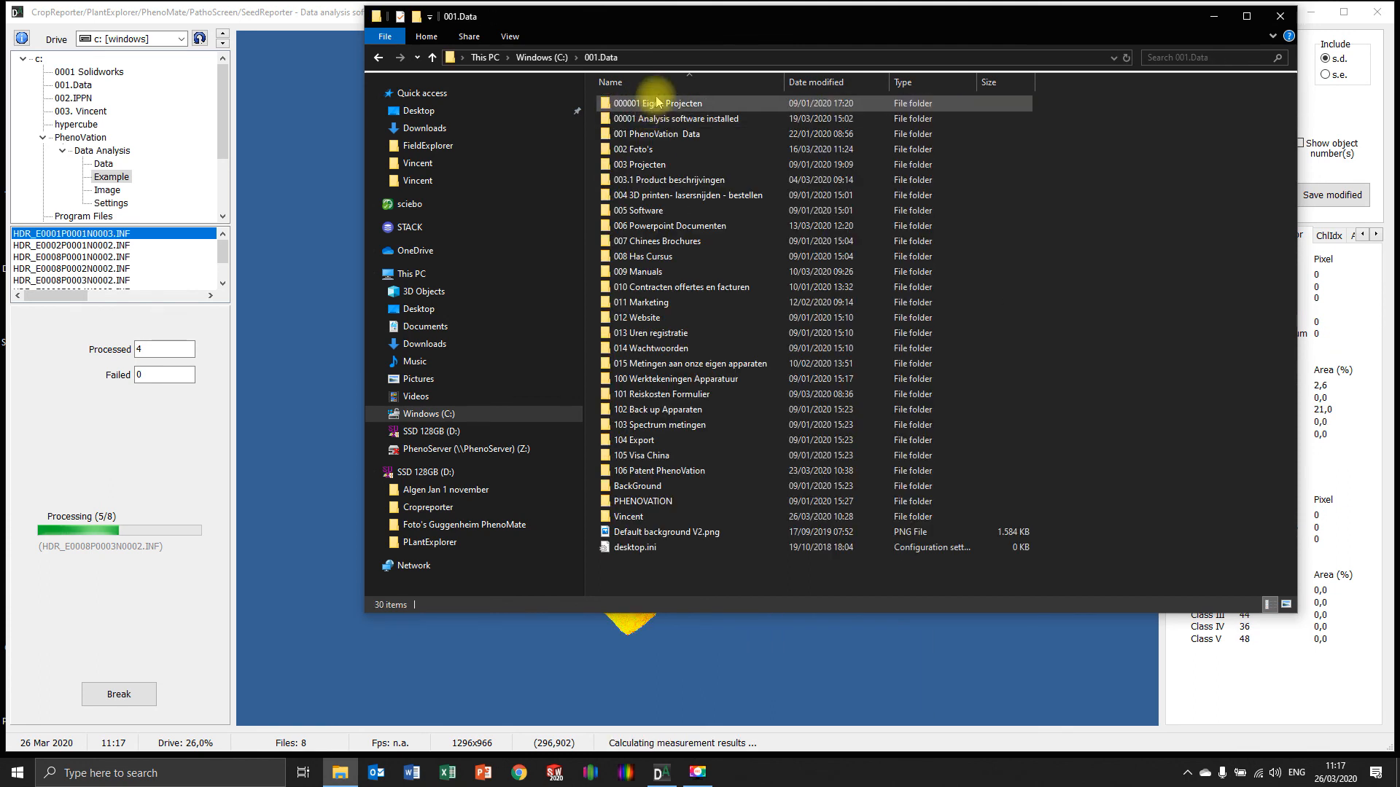
{"action": "double_click", "coordinate": [671, 119]}
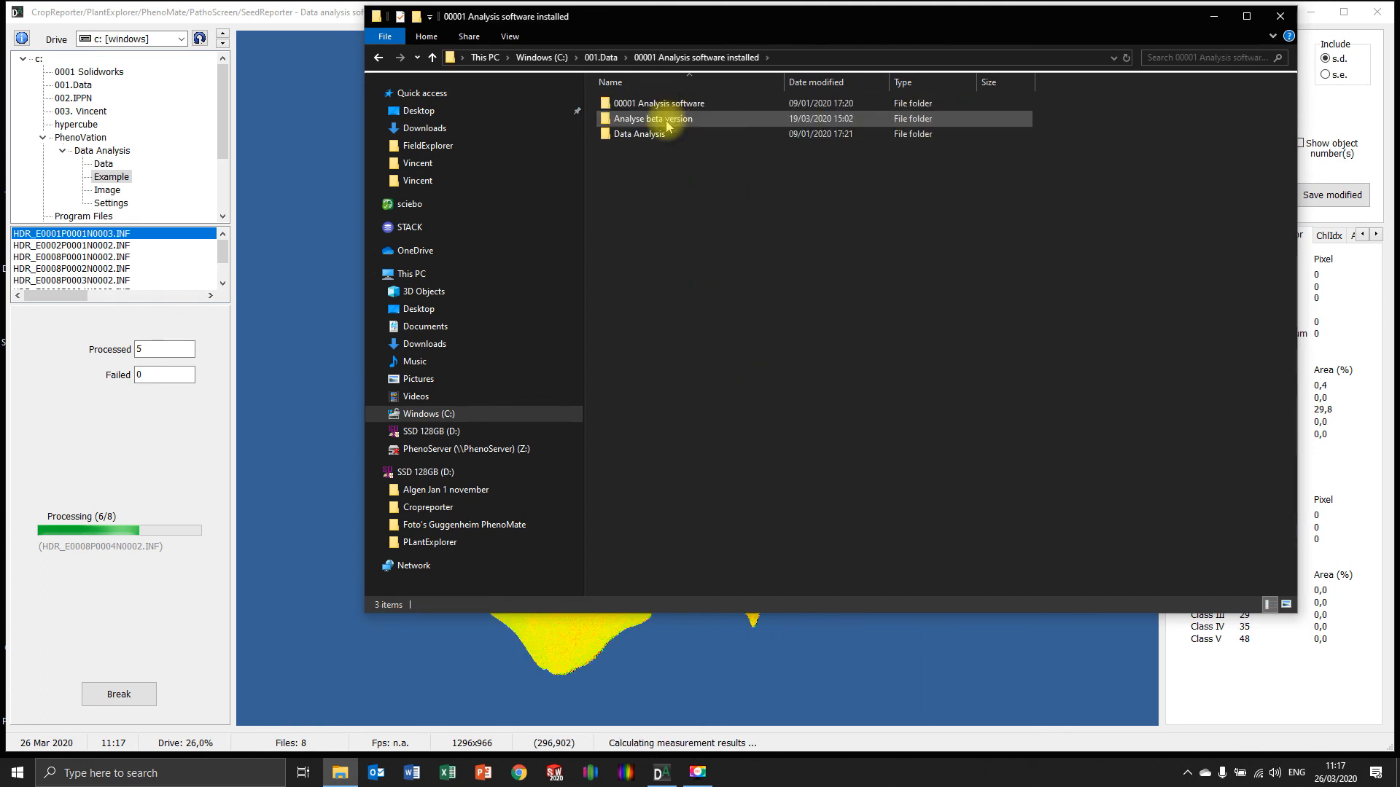
{"action": "double_click", "coordinate": [669, 121]}
{"action": "double_click", "coordinate": [666, 120]}
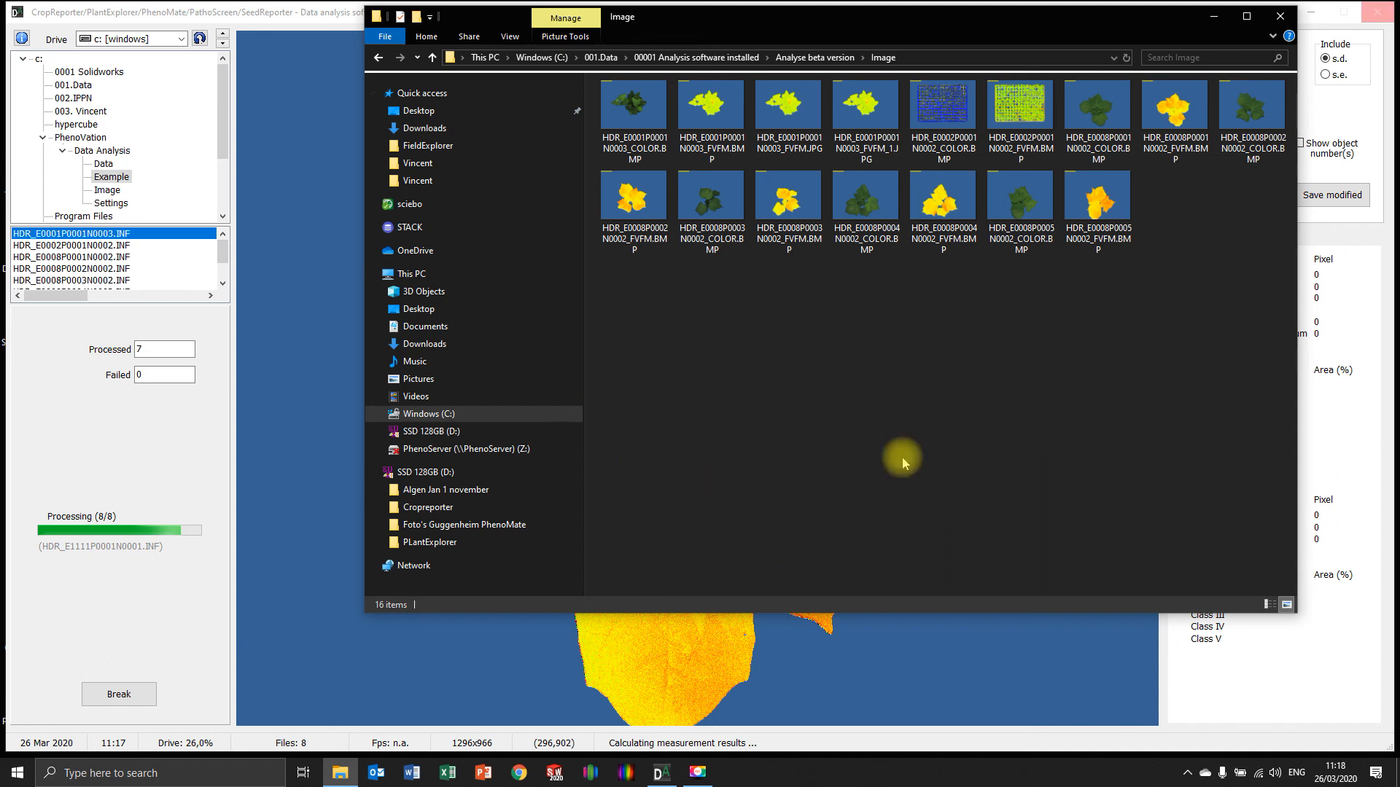
{"action": "left_click", "coordinate": [1279, 16]}
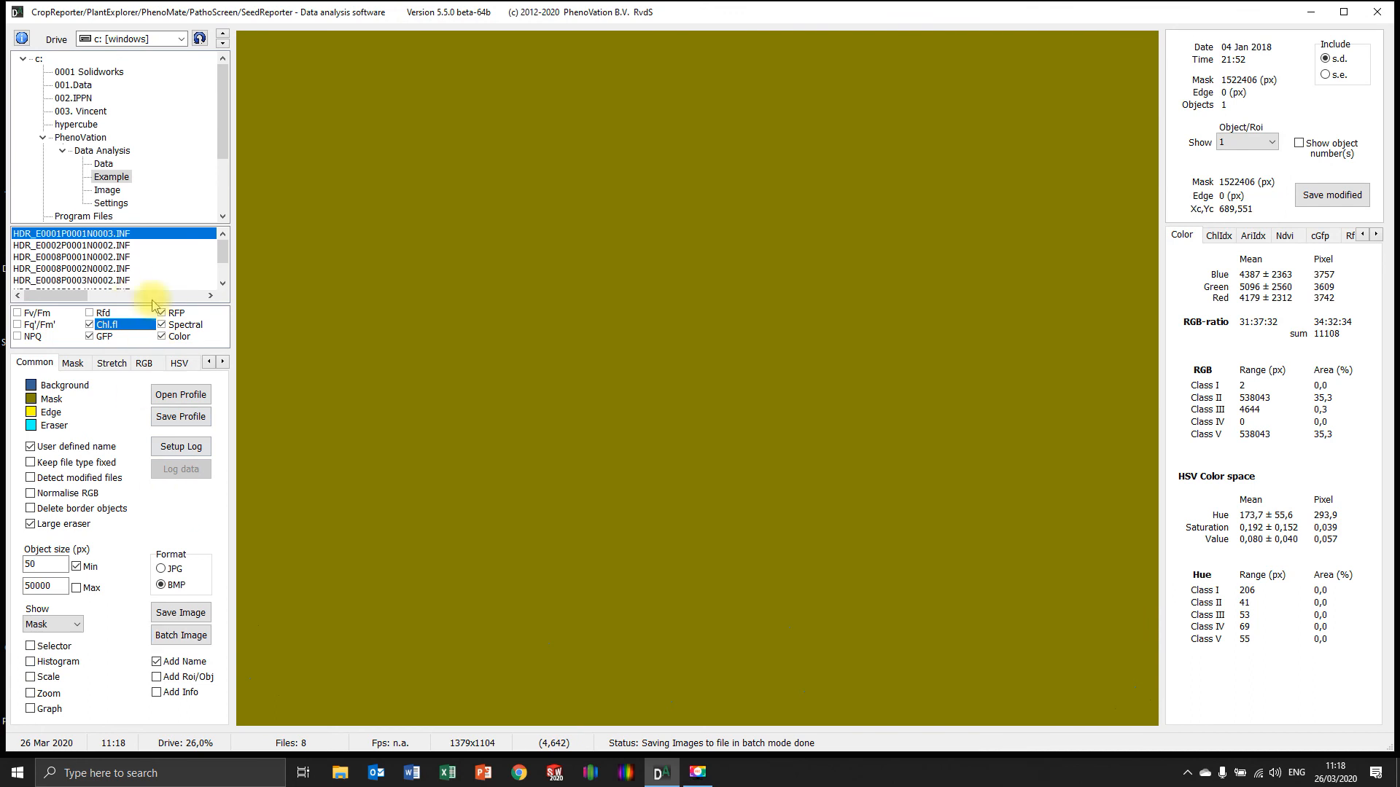
- Open the measurement HDR_E0001P0001N0003.INF and show the selector, scale and zoom overlays
{"action": "left_click", "coordinate": [128, 234]}
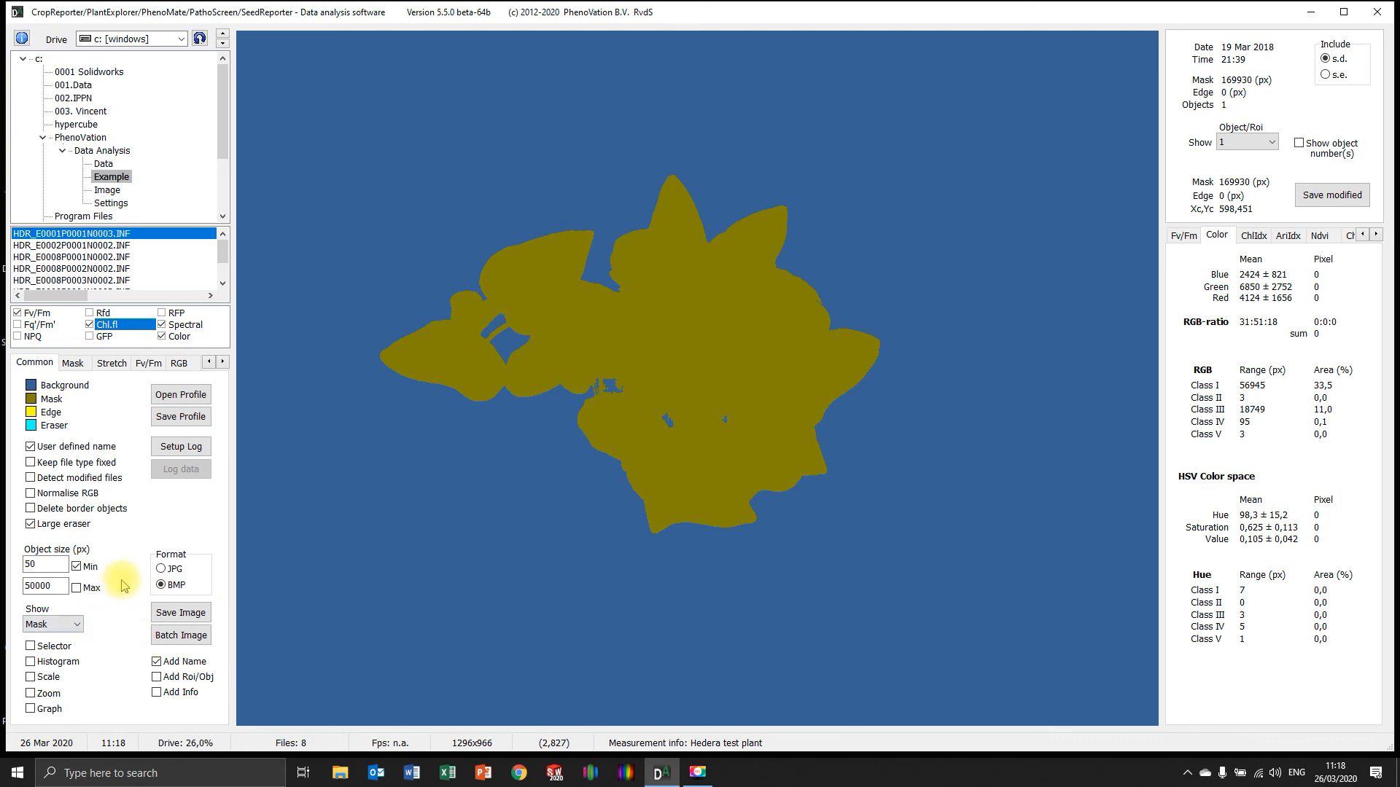
{"action": "left_click", "coordinate": [31, 646]}
{"action": "left_click", "coordinate": [31, 677]}
{"action": "left_click", "coordinate": [31, 709]}
{"action": "left_click", "coordinate": [30, 693]}
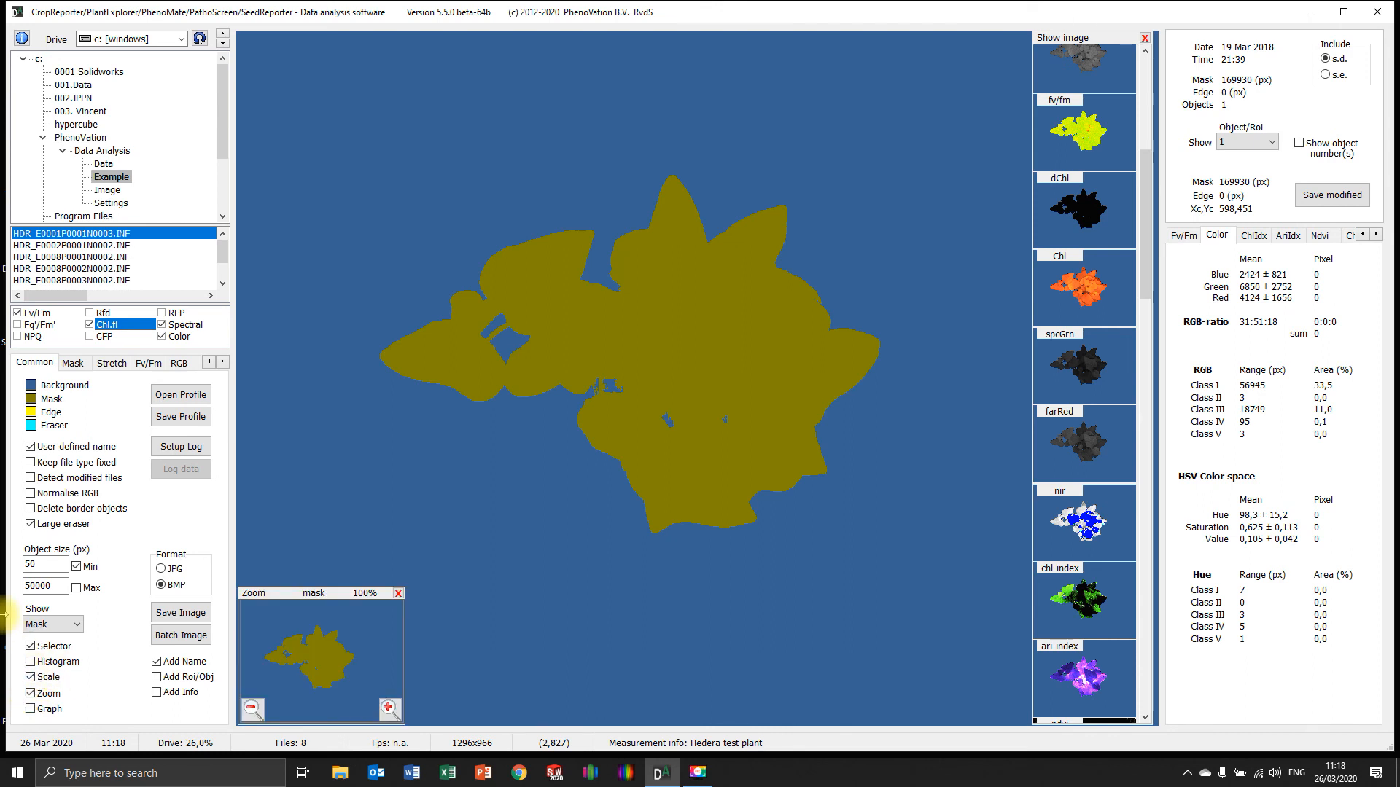
- Open the mask settings for the loaded measurement
{"action": "left_click", "coordinate": [73, 363]}
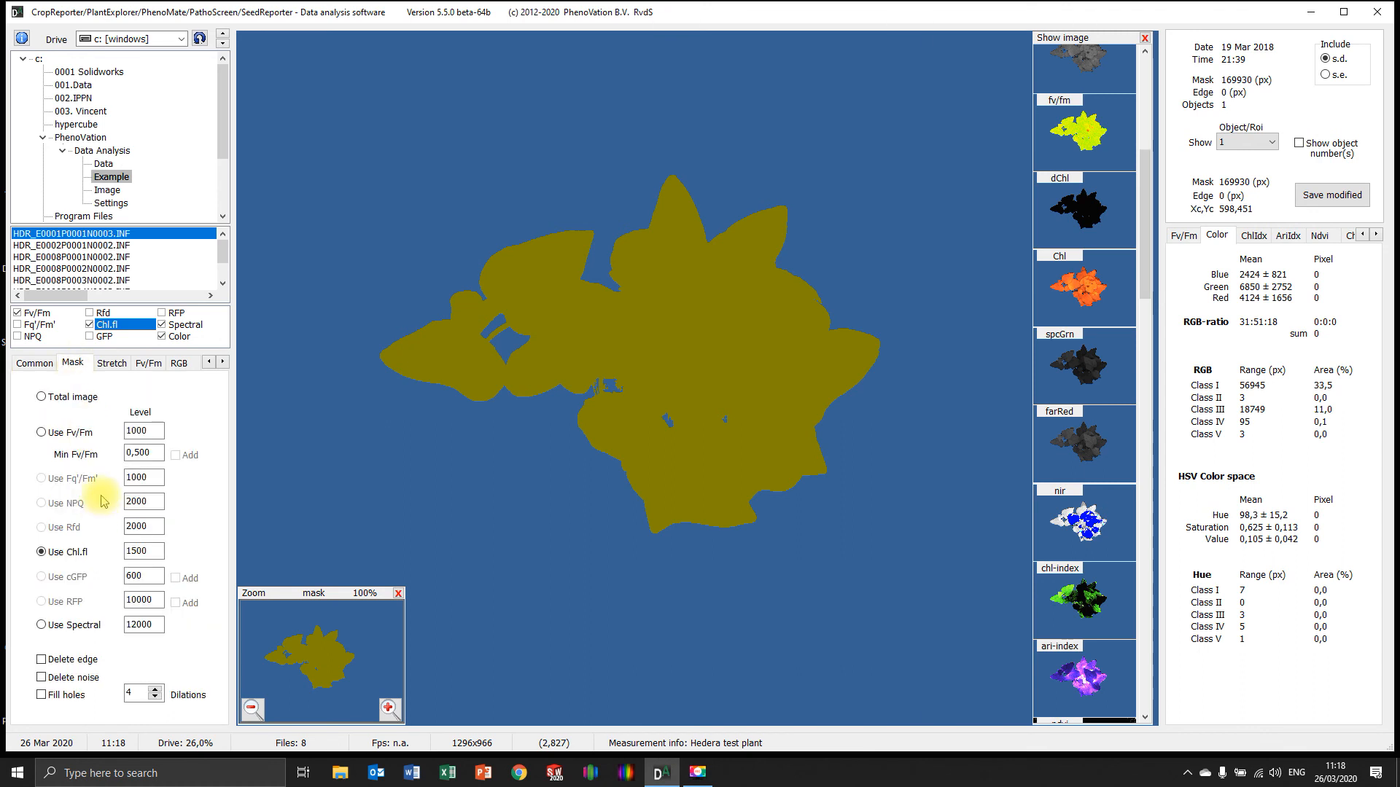